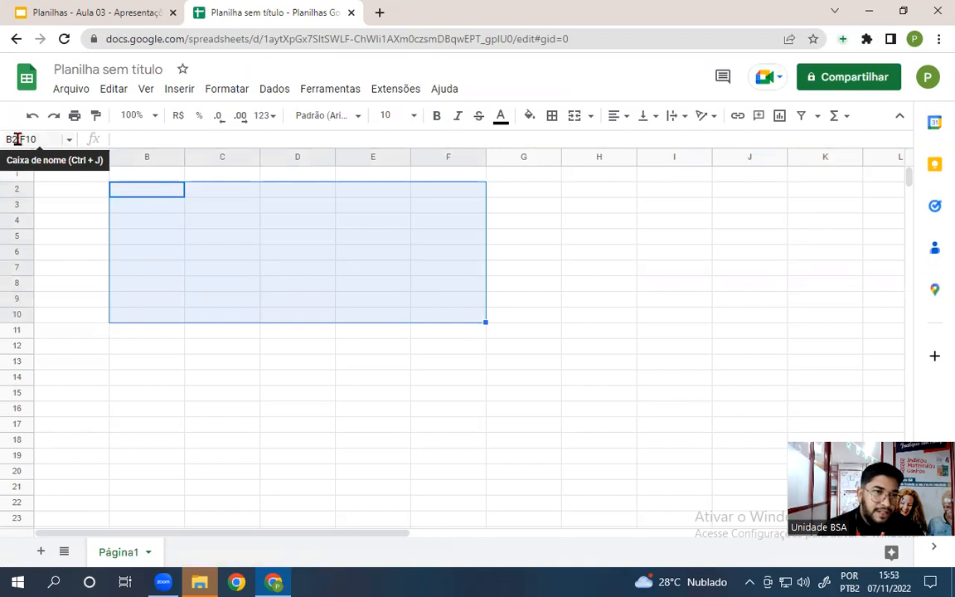
# Select the cell ranges B3:G14 and B5:E12 to examine how each selection's interval is referenced.
pyautogui.click(71, 222)
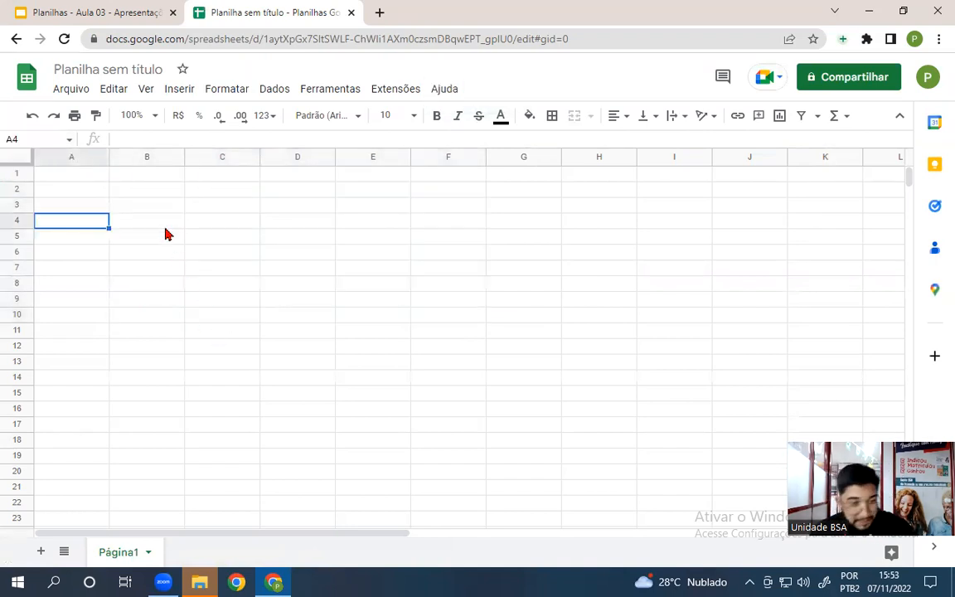
pyautogui.moveTo(152, 207); pyautogui.dragTo(497, 386)
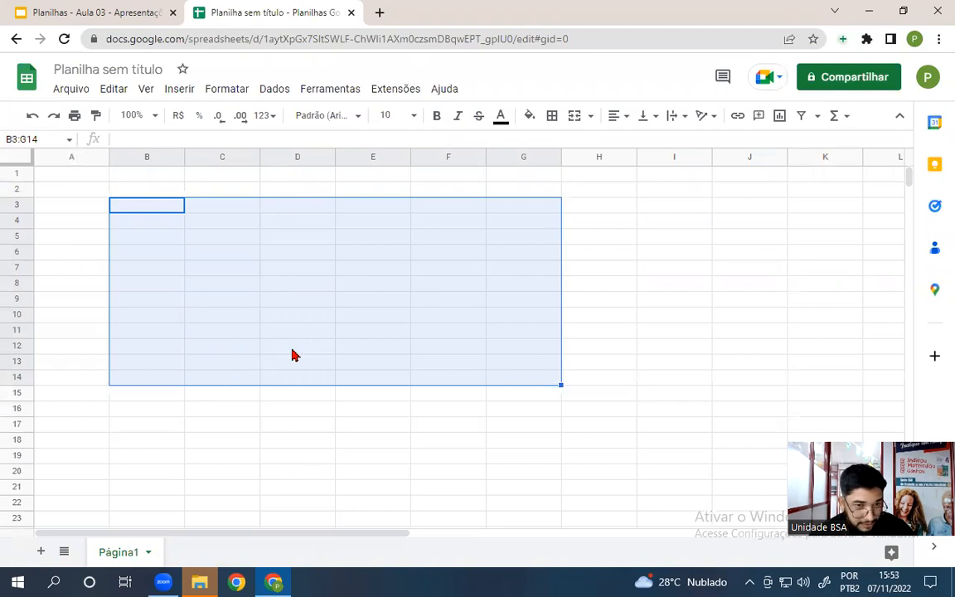
pyautogui.click(197, 425)
pyautogui.moveTo(165, 238); pyautogui.dragTo(388, 350)
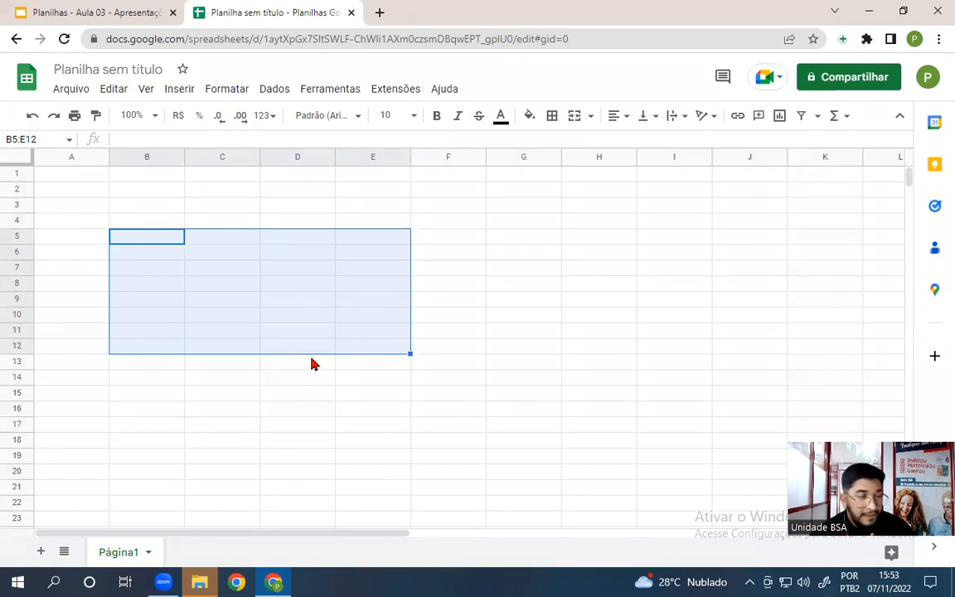
pyautogui.click(447, 408)
pyautogui.click(508, 238)
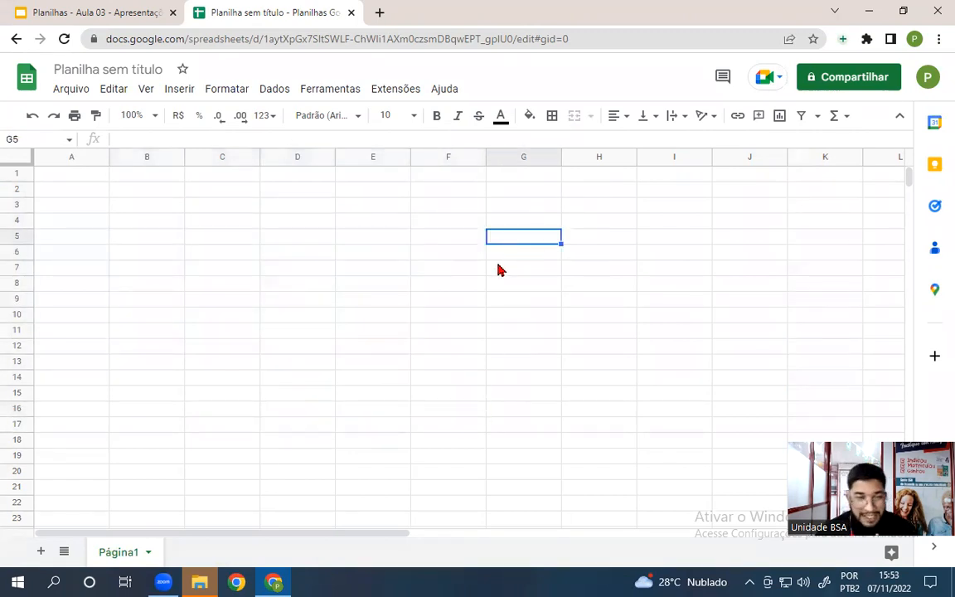
# Set the sheet zoom to 200% and begin a SOMA formula in cell B2 over the range C4:E8.
pyautogui.click(153, 121)
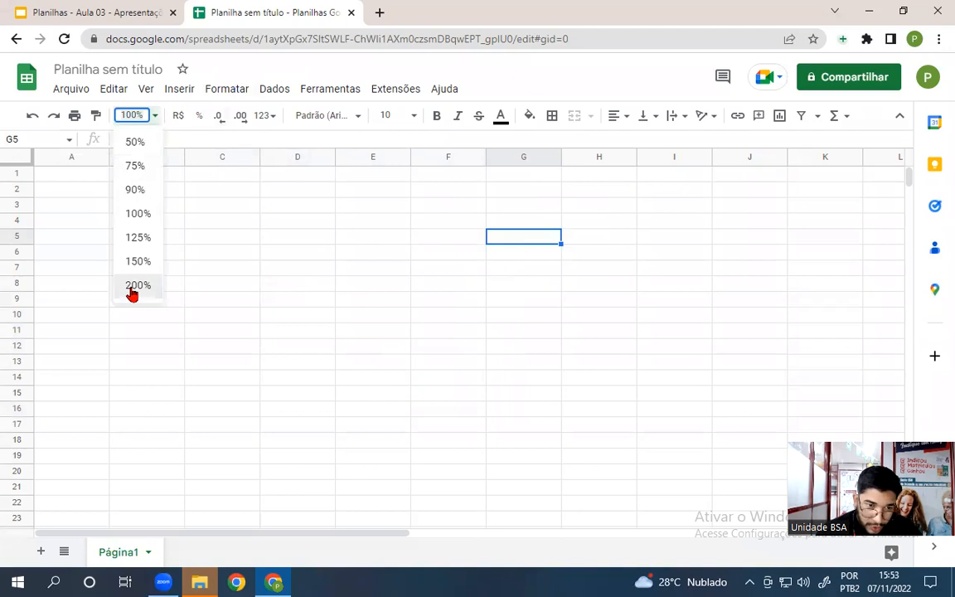
pyautogui.click(132, 284)
pyautogui.click(303, 218)
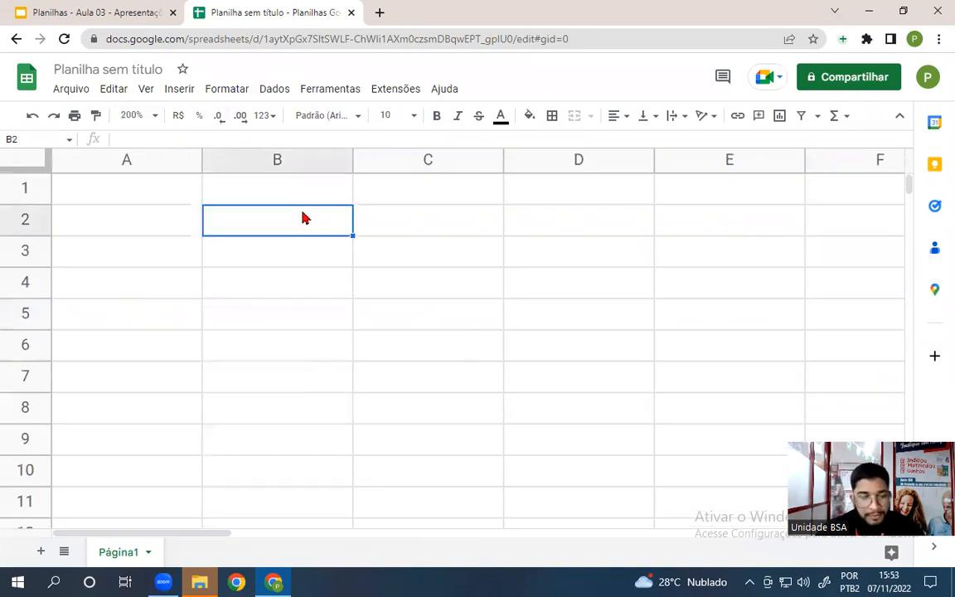
pyautogui.write('=soma')
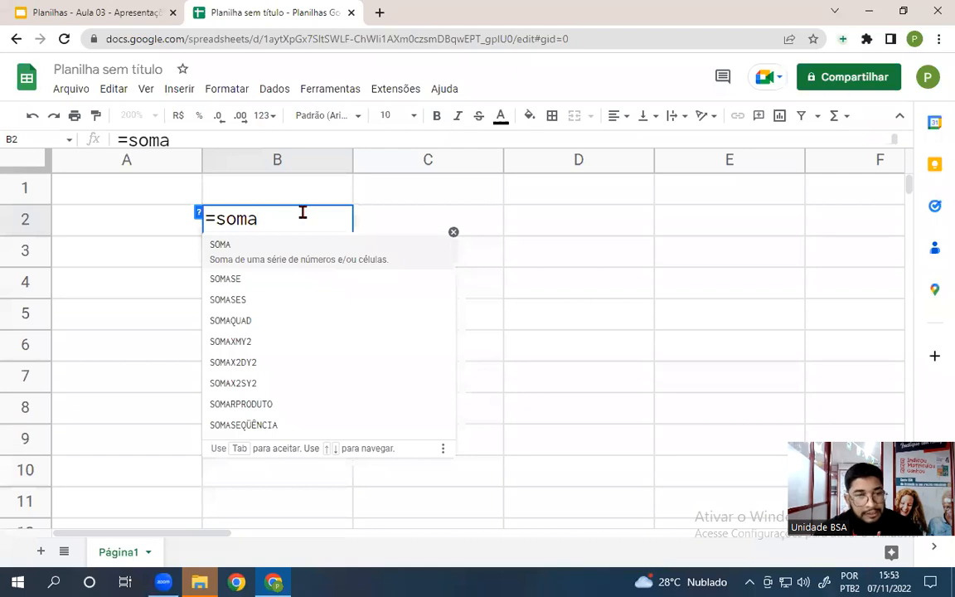
pyautogui.write('(')
pyautogui.moveTo(371, 296); pyautogui.dragTo(657, 424)
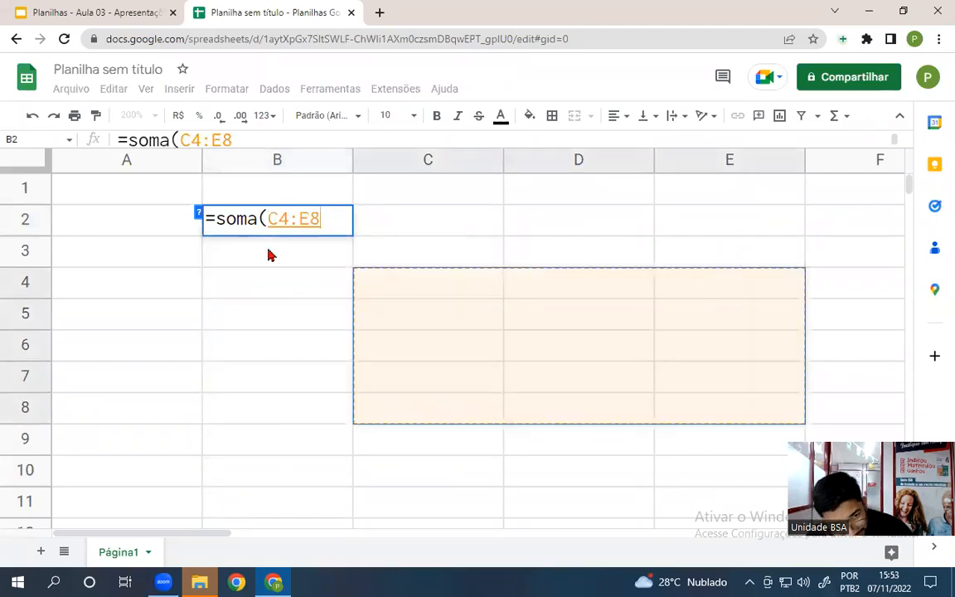
pyautogui.doubleClick(293, 219)
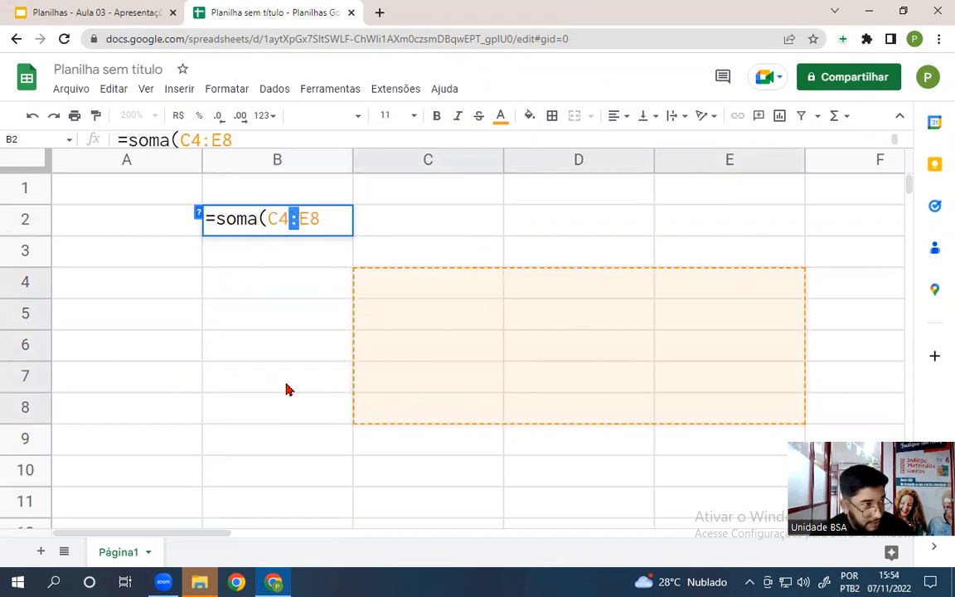
pyautogui.click(330, 215)
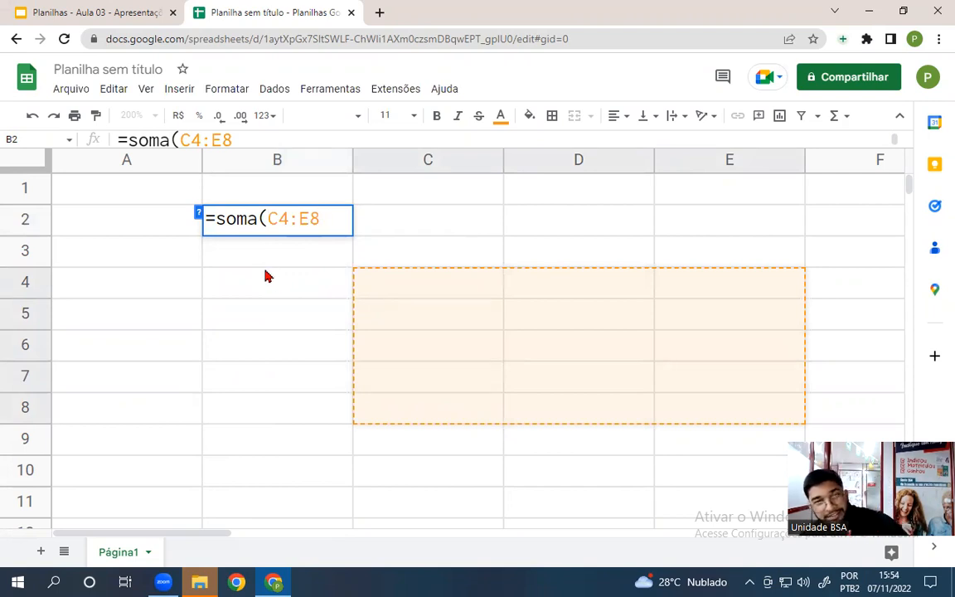
# Add the non-adjacent range A6:A9 after a semicolon in B2's SOMA formula and commit it.
pyautogui.write(';')
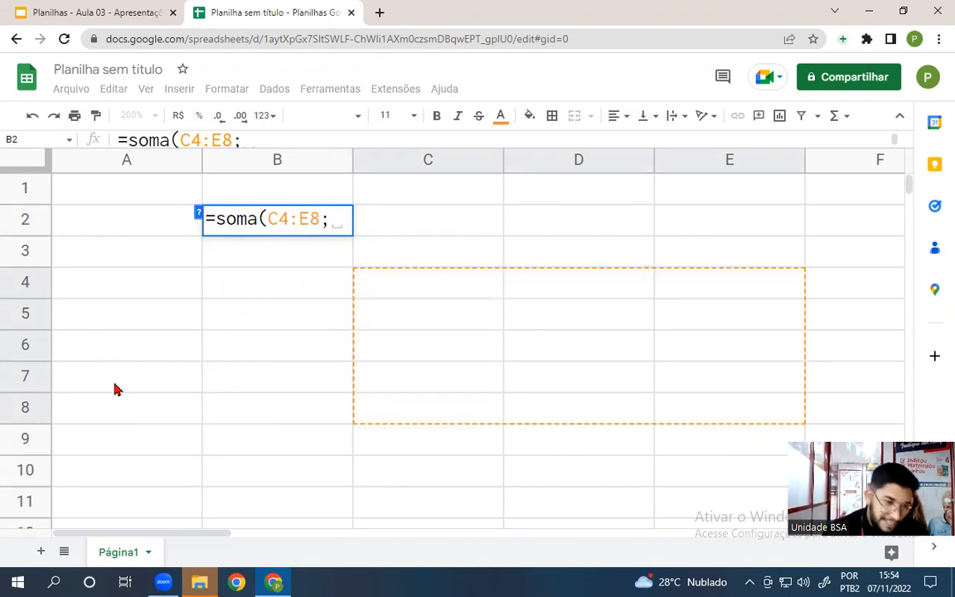
pyautogui.moveTo(102, 345); pyautogui.dragTo(113, 450)
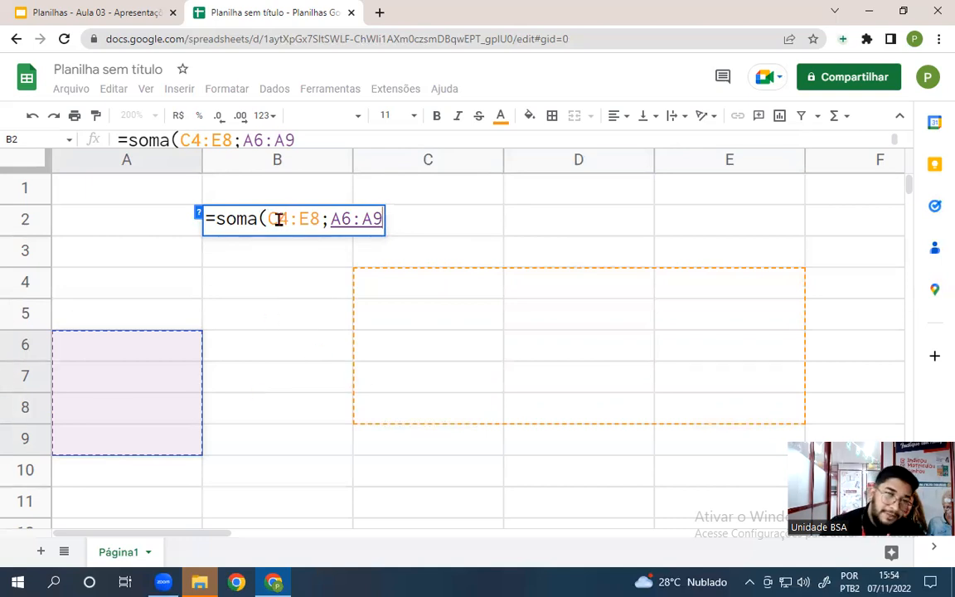
pyautogui.moveTo(267, 219); pyautogui.dragTo(315, 221)
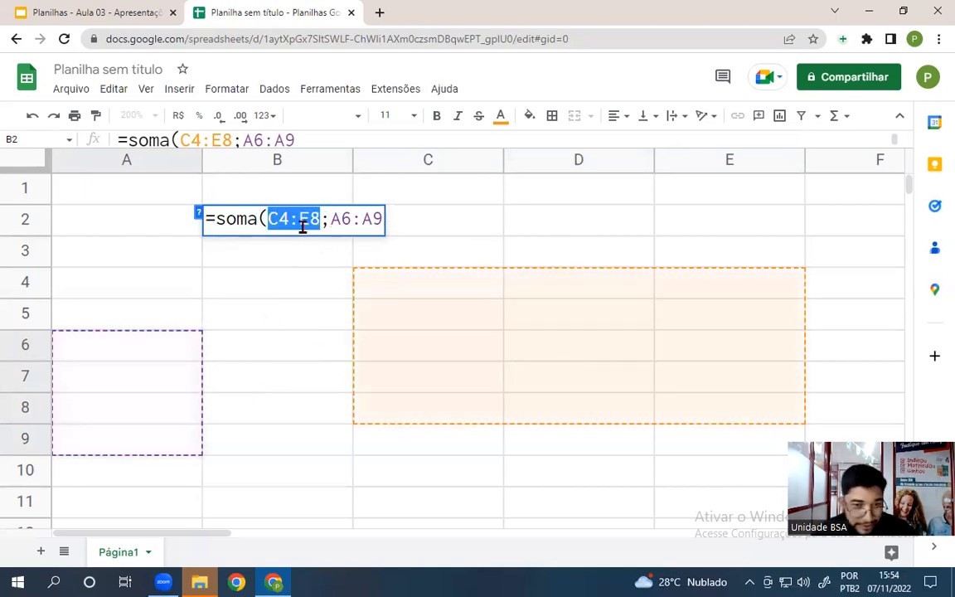
pyautogui.click(290, 220)
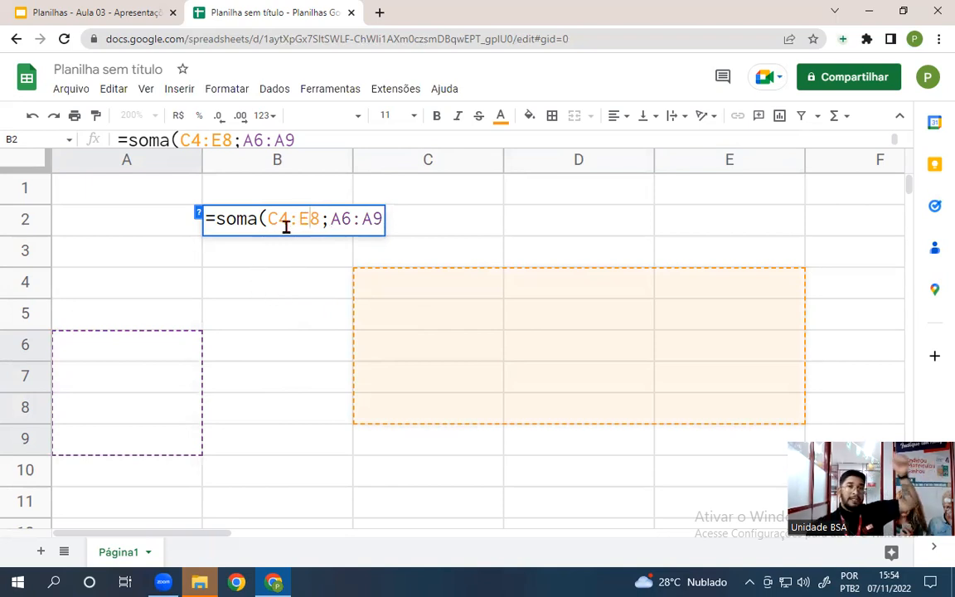
pyautogui.click(324, 219)
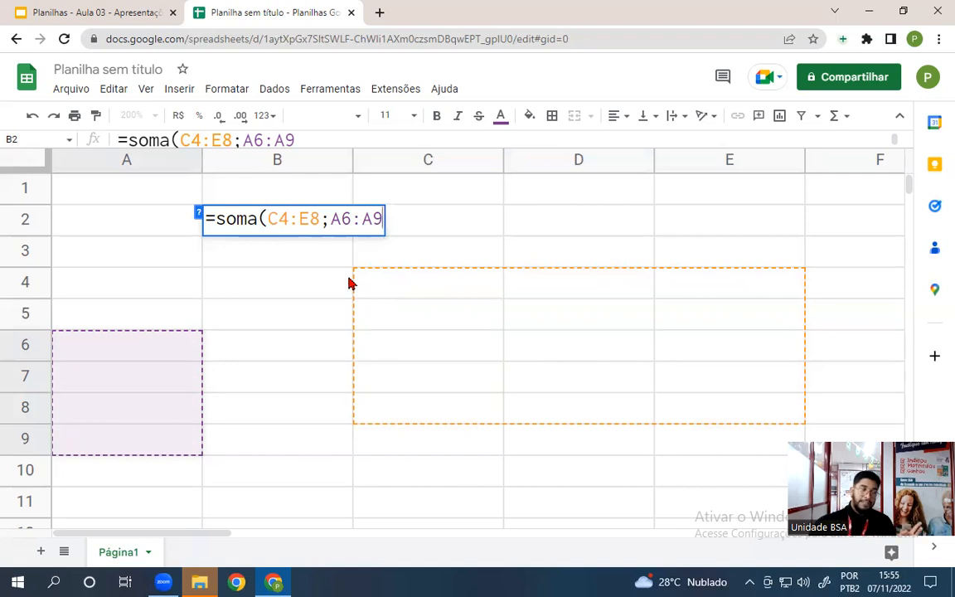
pyautogui.press('Return')
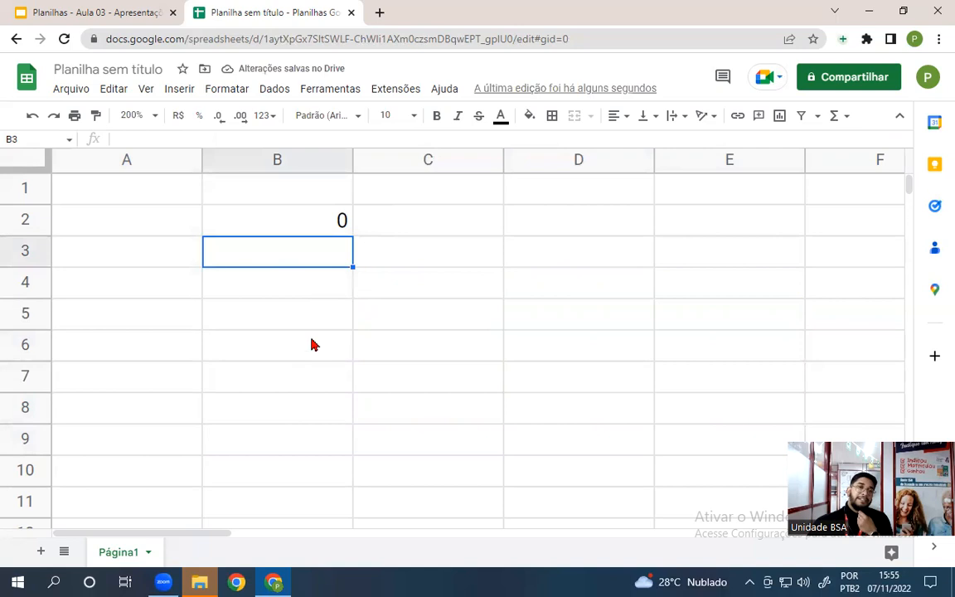
pyautogui.click(249, 214)
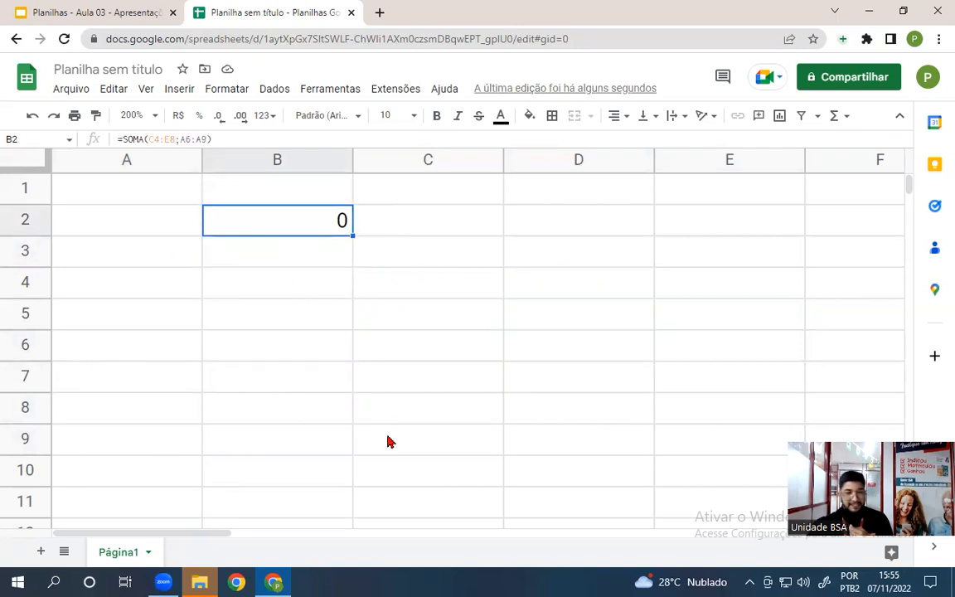
# Switch to the Google Slides presentation and review the slides on colon and semicolon use up to the Função SOMA slide.
pyautogui.click(61, 8)
pyautogui.click(646, 78)
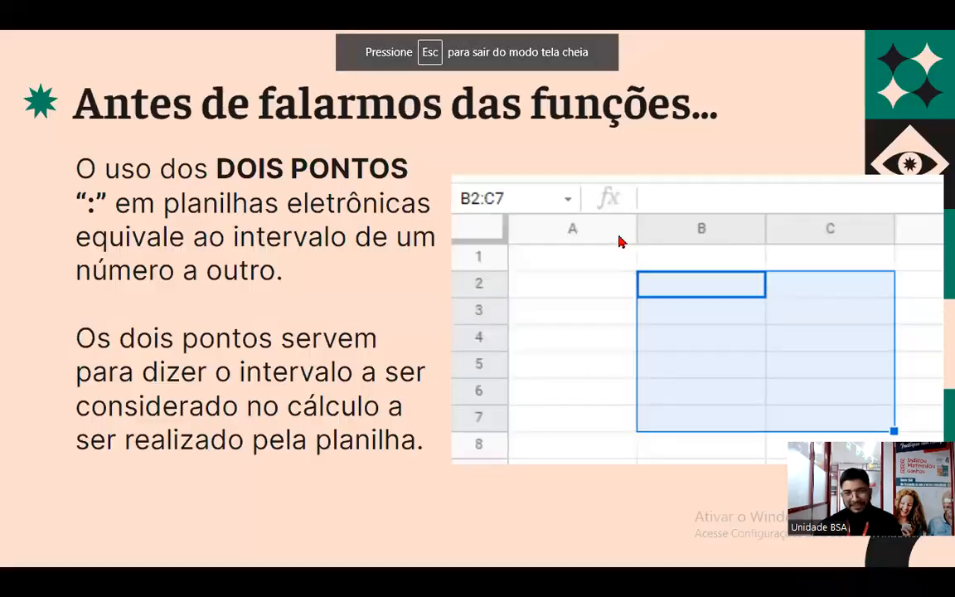
pyautogui.press('Right')
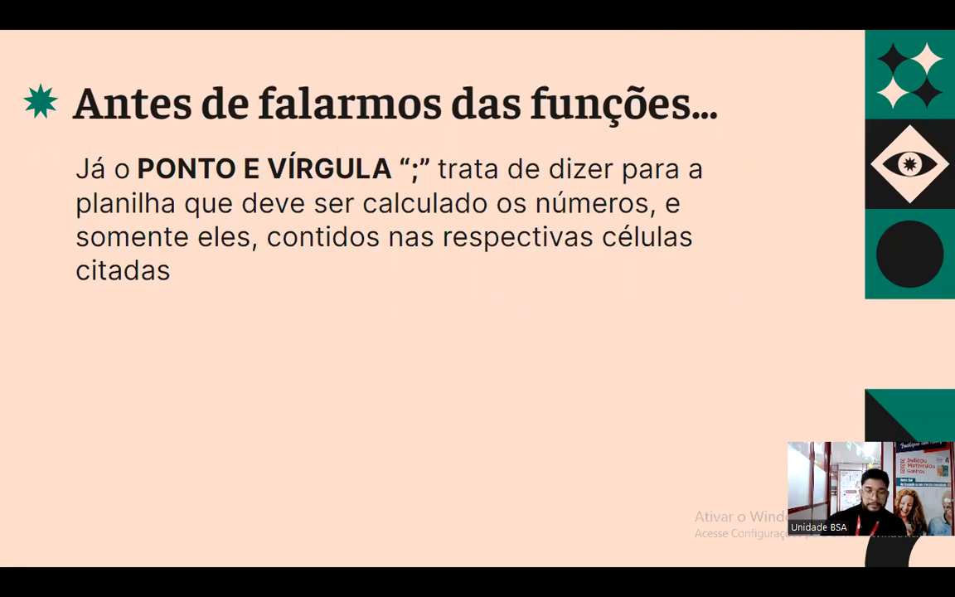
pyautogui.press('Right')
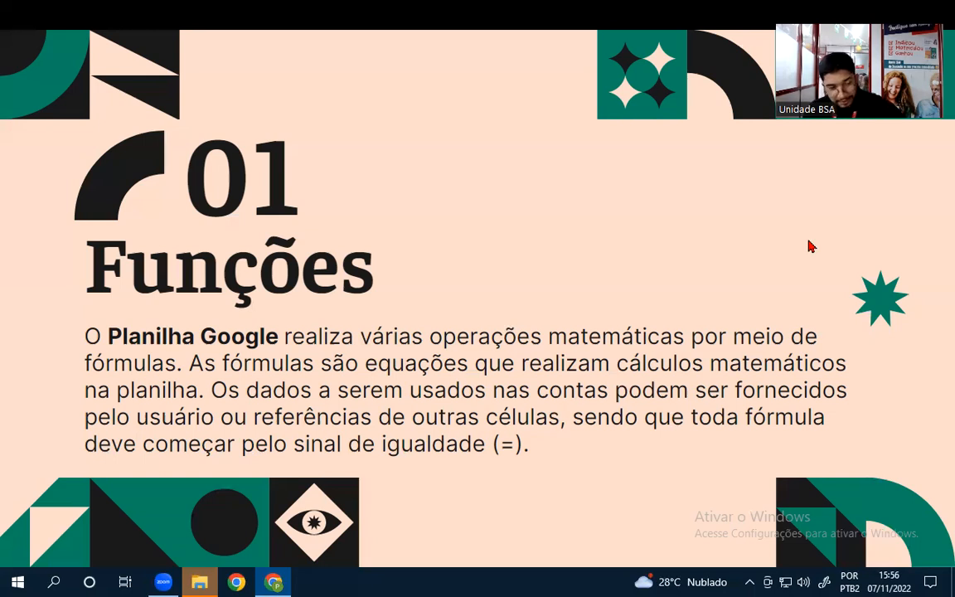
pyautogui.click(855, 313)
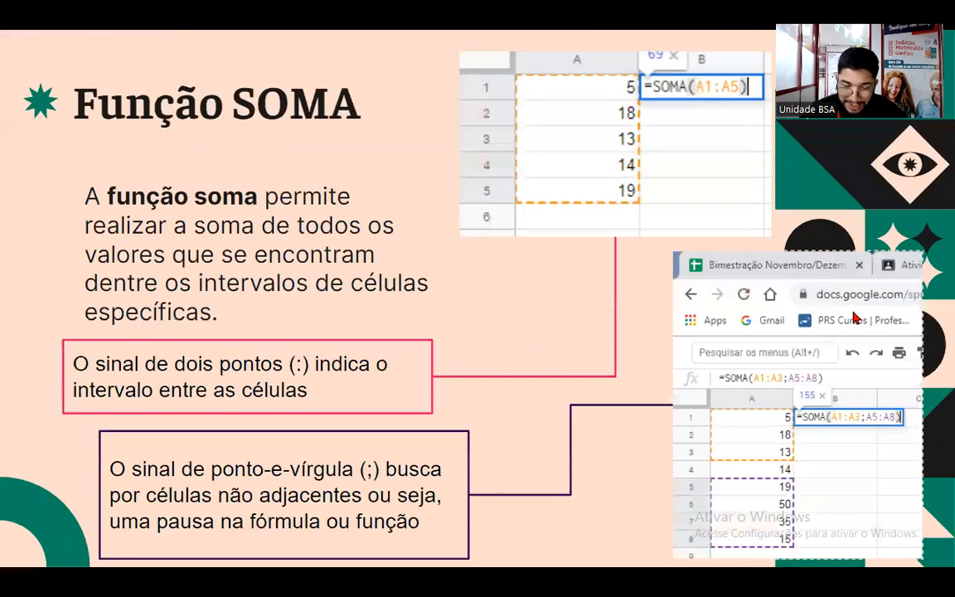
pyautogui.press('Escape')
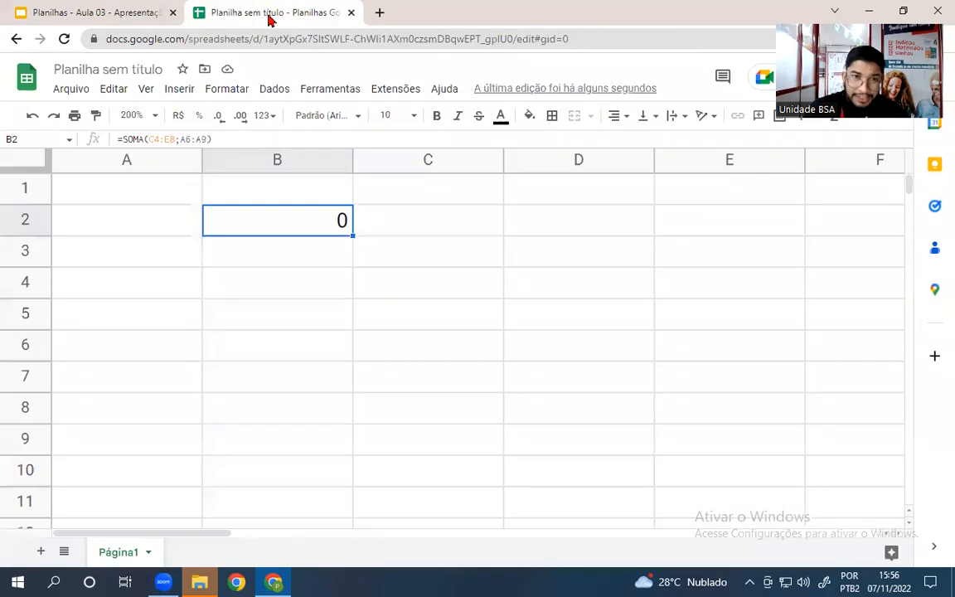
# Return to the Google Sheets spreadsheet and enter the formula =7+5 in cell D2.
pyautogui.click(266, 13)
pyautogui.click(496, 283)
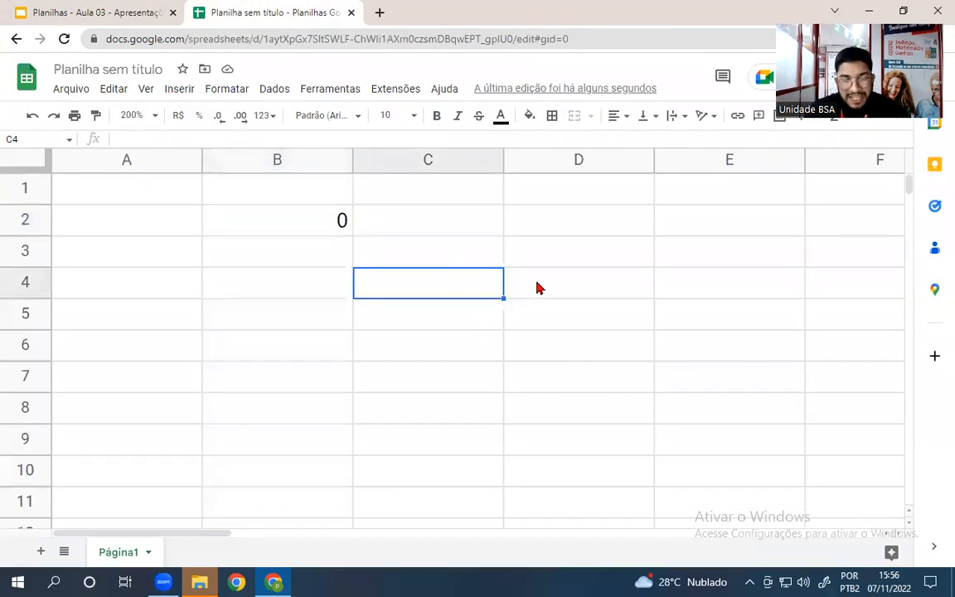
pyautogui.click(569, 225)
pyautogui.write('=')
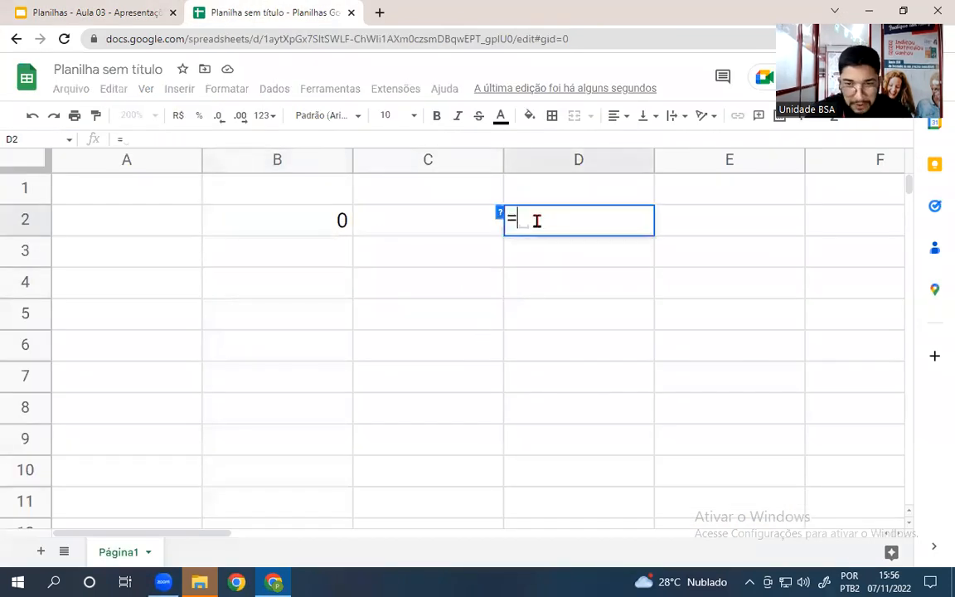
pyautogui.write('7+')
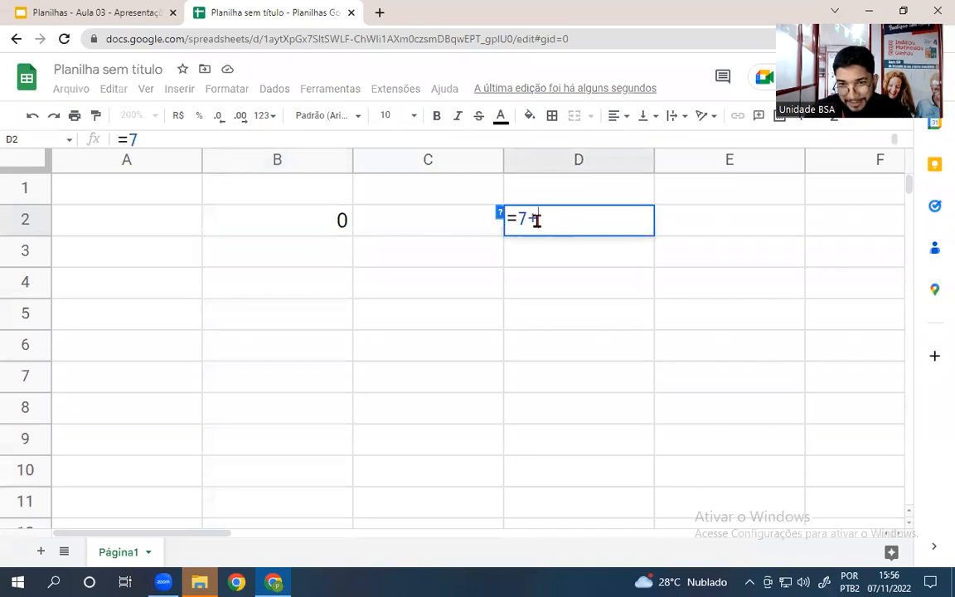
pyautogui.write('5')
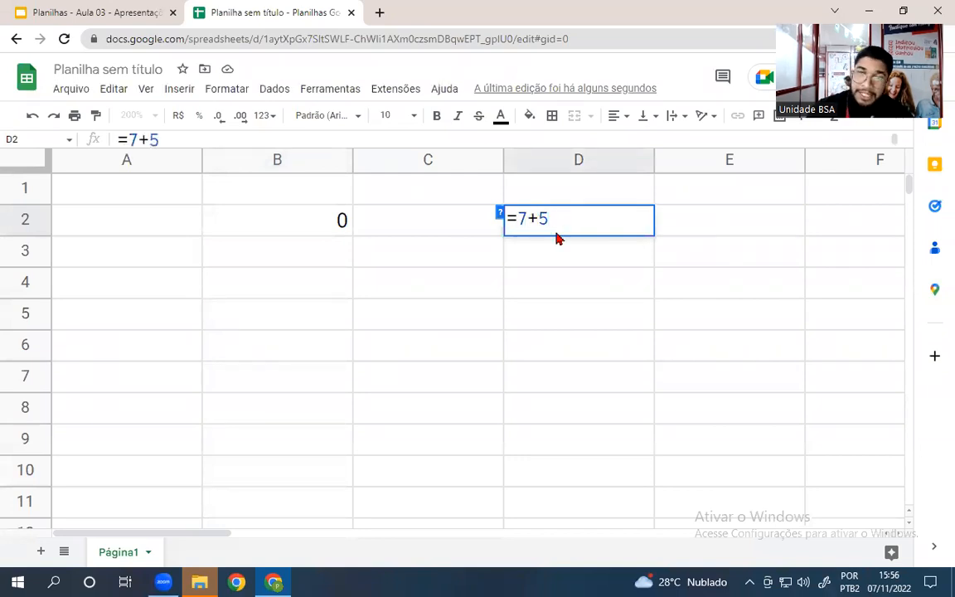
pyautogui.press('Return')
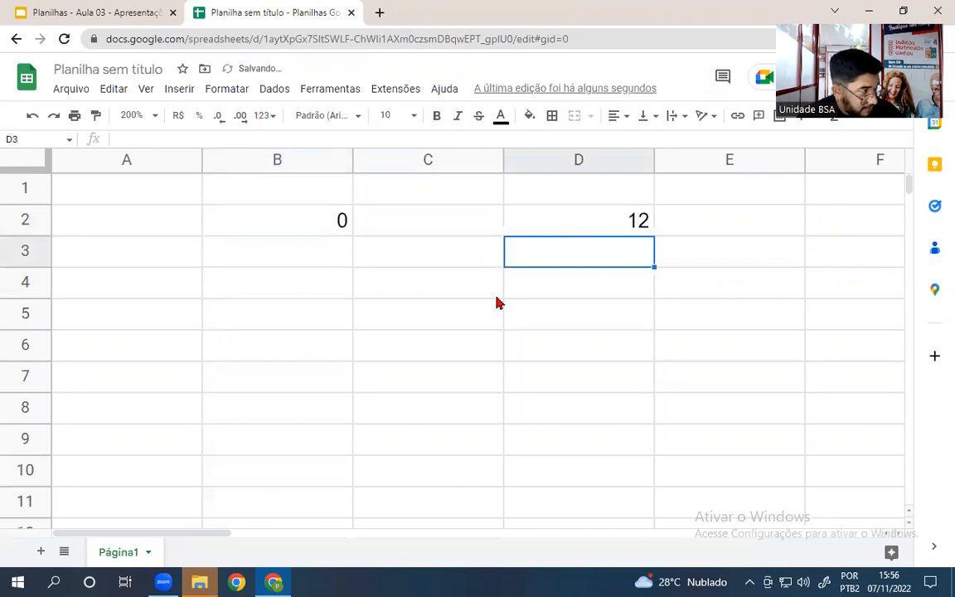
# Inspect the formulas behind cells D2 and B2 to compare direct addition with the SOMA function.
pyautogui.doubleClick(539, 227)
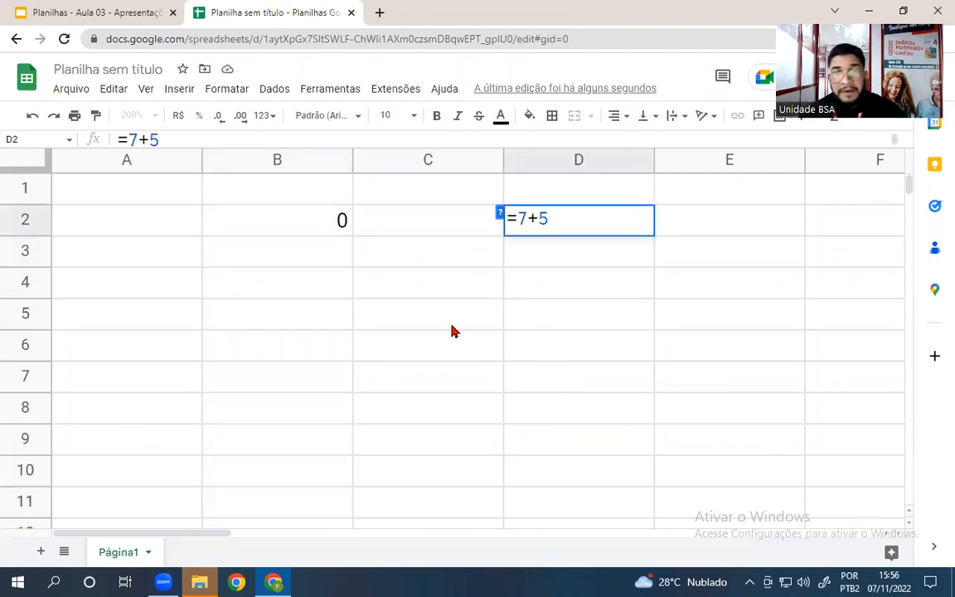
pyautogui.click(412, 305)
pyautogui.click(290, 224)
pyautogui.doubleClick(241, 220)
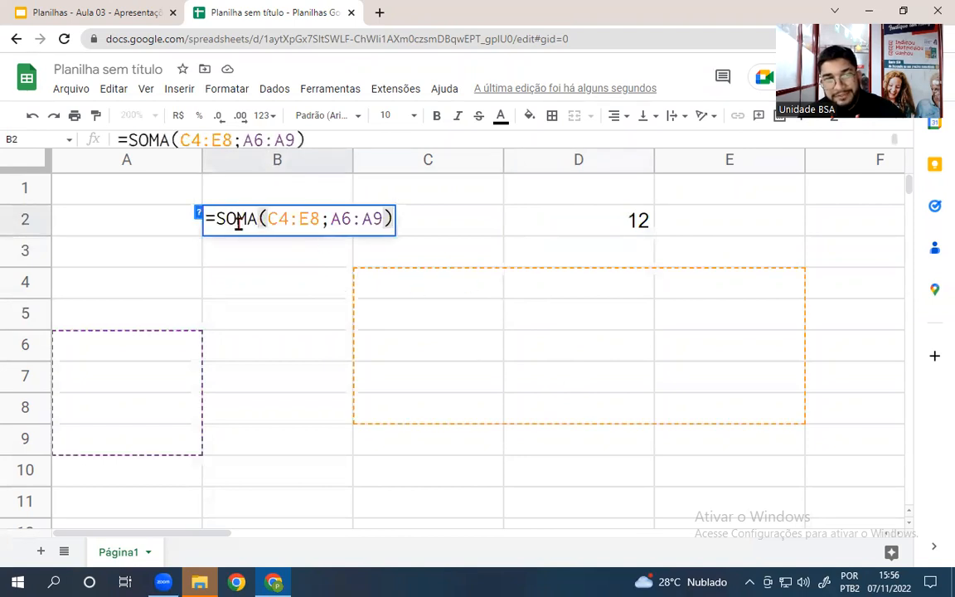
# Enter 54, 55 and 32 in cells C5, D5 and E5, inside the summed range.
pyautogui.click(477, 315)
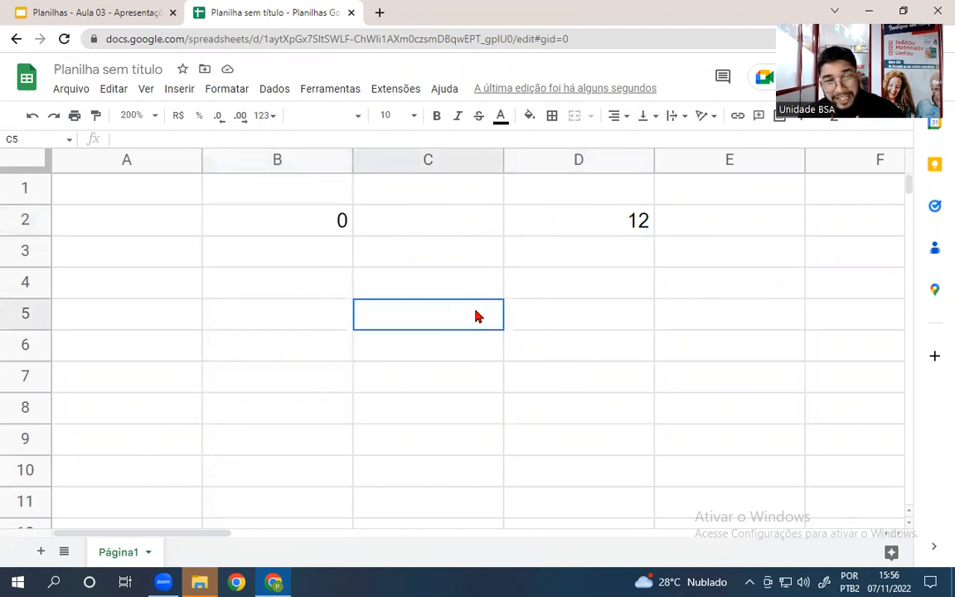
pyautogui.write('54')
pyautogui.press('Tab')
pyautogui.write('55')
pyautogui.press('Tab')
pyautogui.write('32')
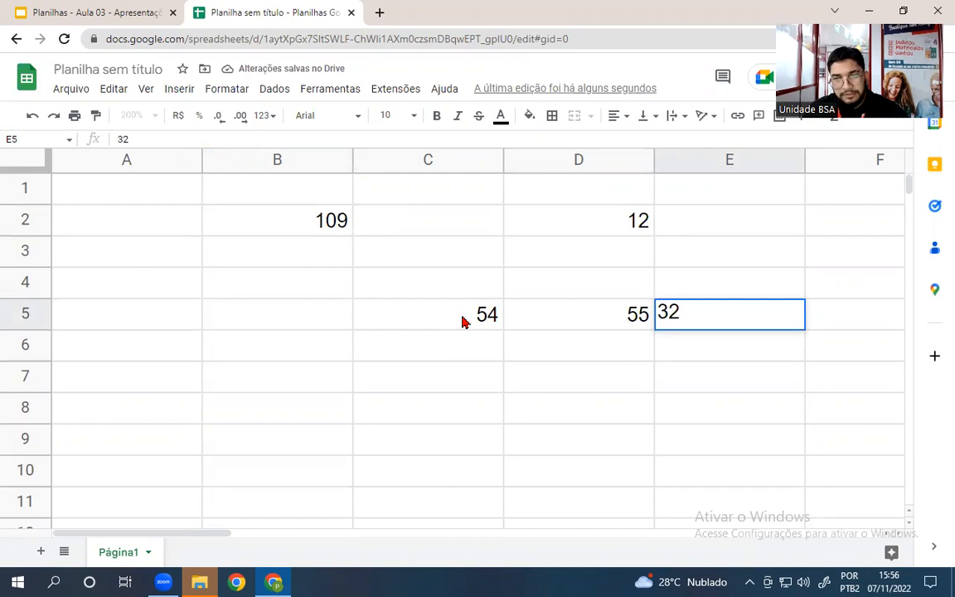
pyautogui.press('Return')
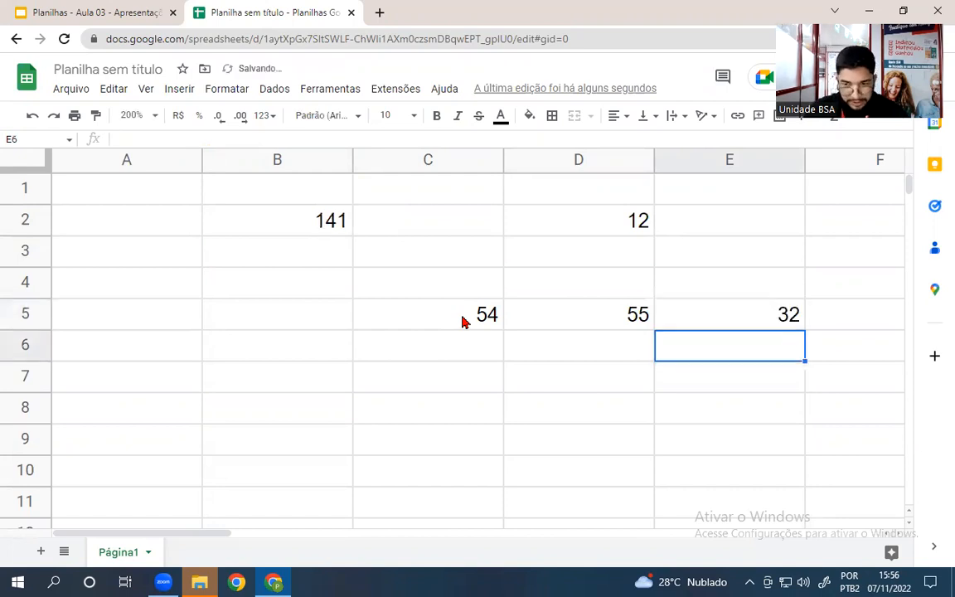
# Enter 14 in cell E6 and 10 in cell E7.
pyautogui.write('14')
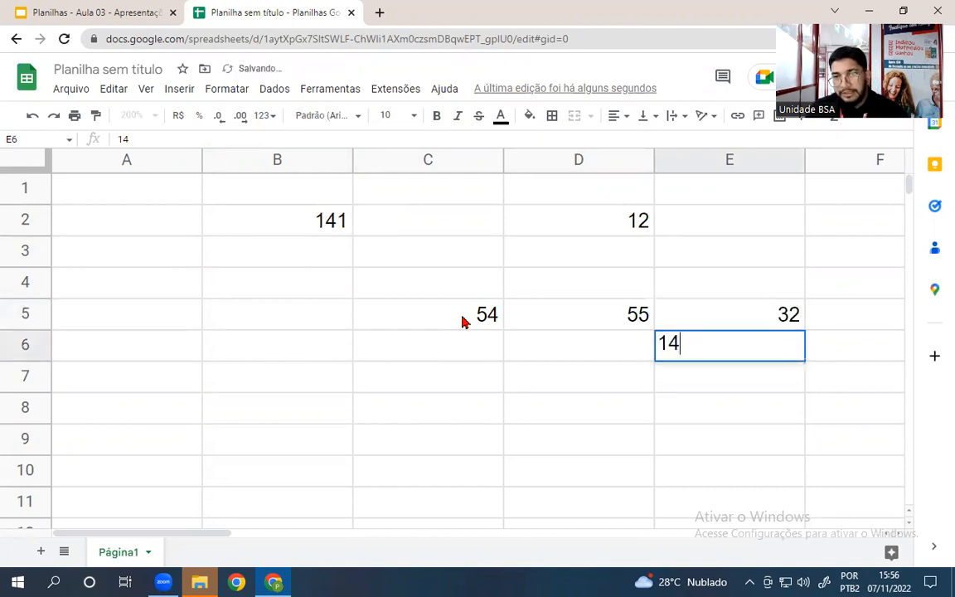
pyautogui.press('Return')
pyautogui.write('10')
pyautogui.press('Return')
# Enter 46 in cell D7.
pyautogui.press('Left')
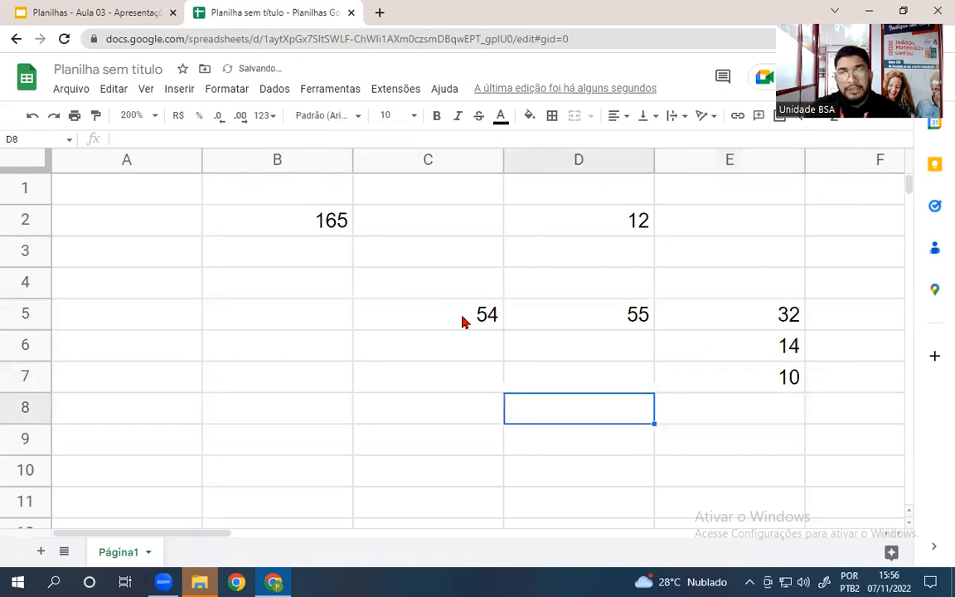
pyautogui.press('Up')
pyautogui.press('Return')
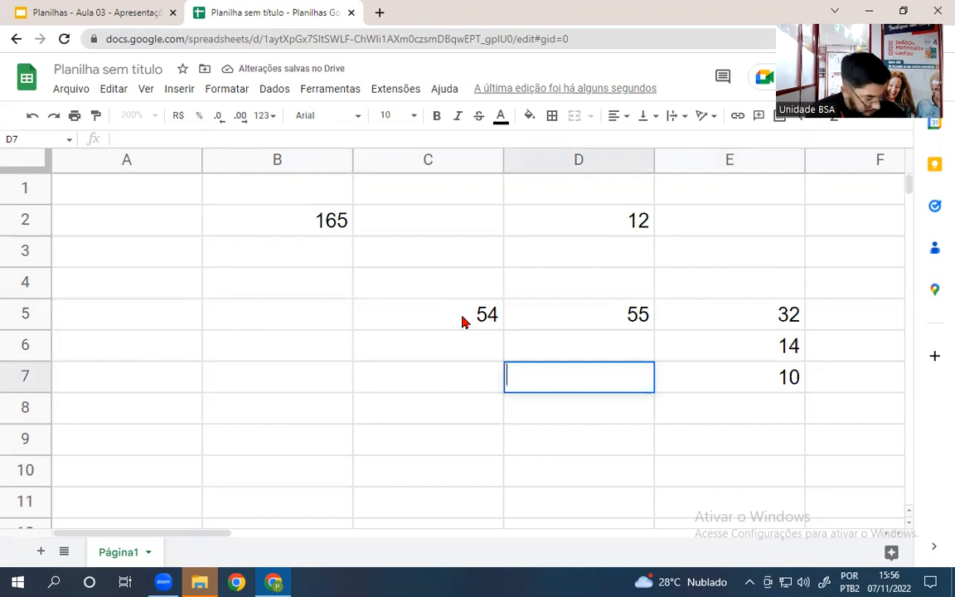
pyautogui.write('46')
pyautogui.press('Return')
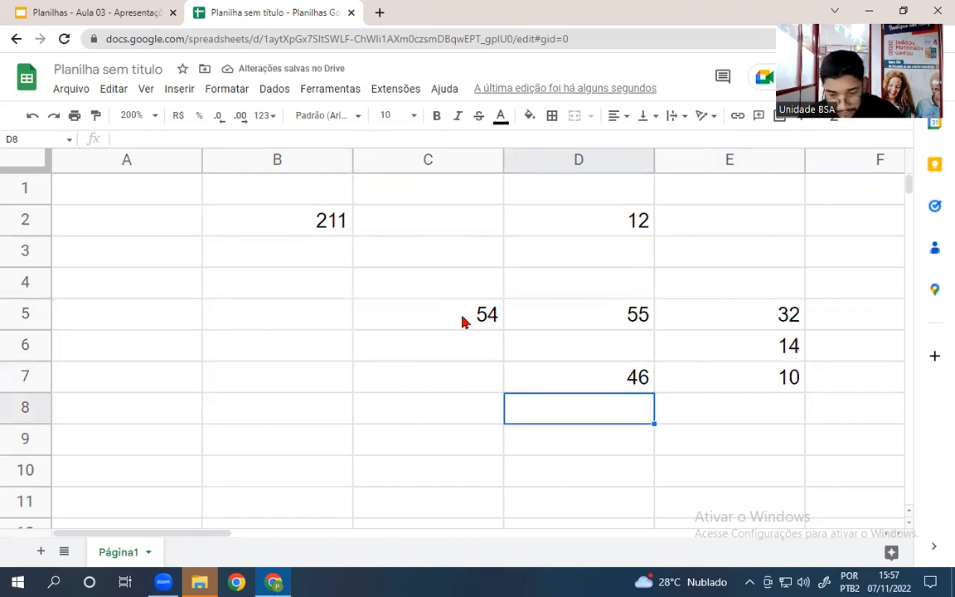
# Enter 5 in cell A8 and 45 in cell A9.
pyautogui.press('Left')
pyautogui.press('Left')
pyautogui.press('Left')
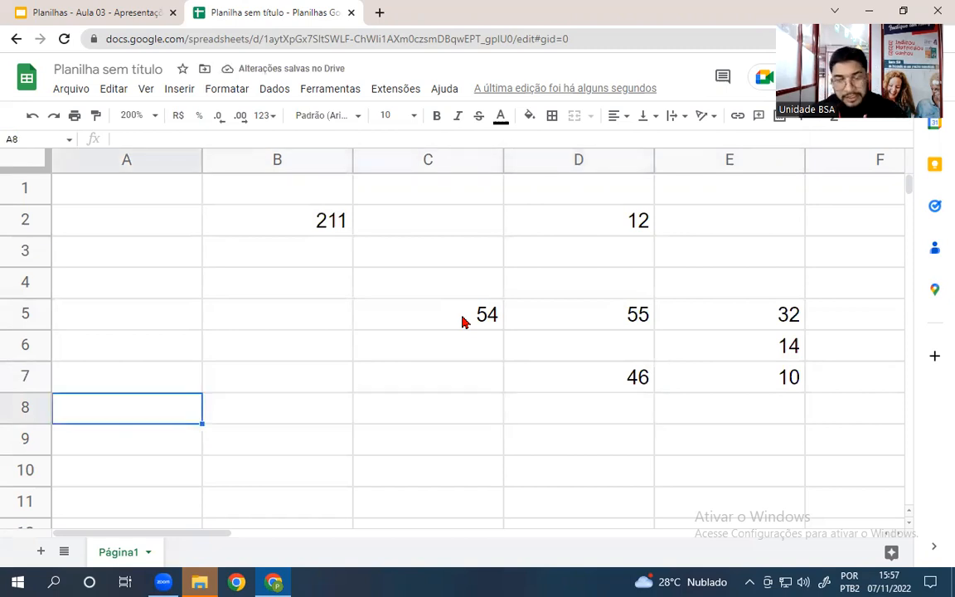
pyautogui.write('5')
pyautogui.press('Return')
pyautogui.write('45')
pyautogui.press('Return')
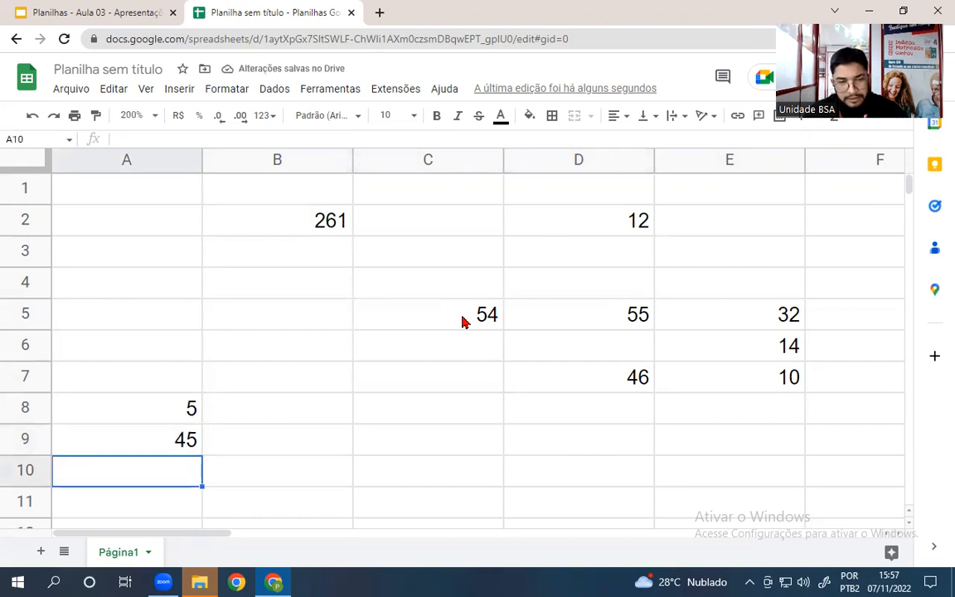
# Enter 109 in cell A7, directly above the other column A numbers.
pyautogui.press('Up')
pyautogui.press('Up')
pyautogui.press('Up')
pyautogui.write('109')
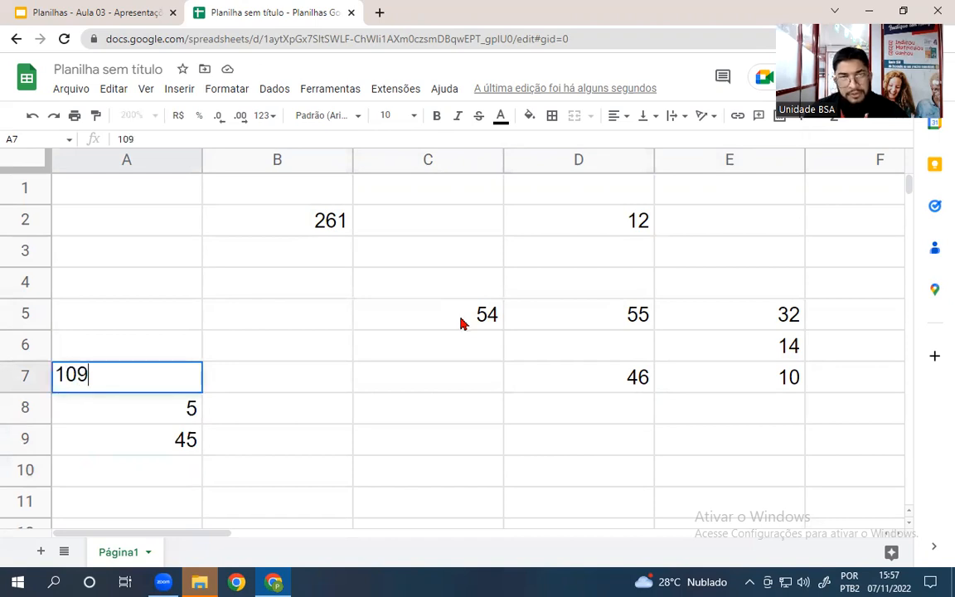
pyautogui.press('Return')
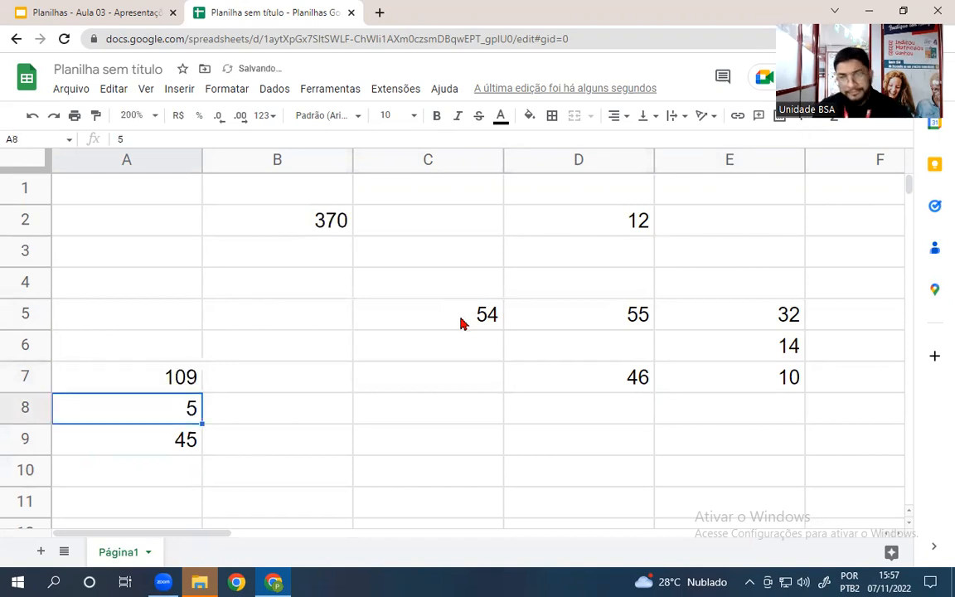
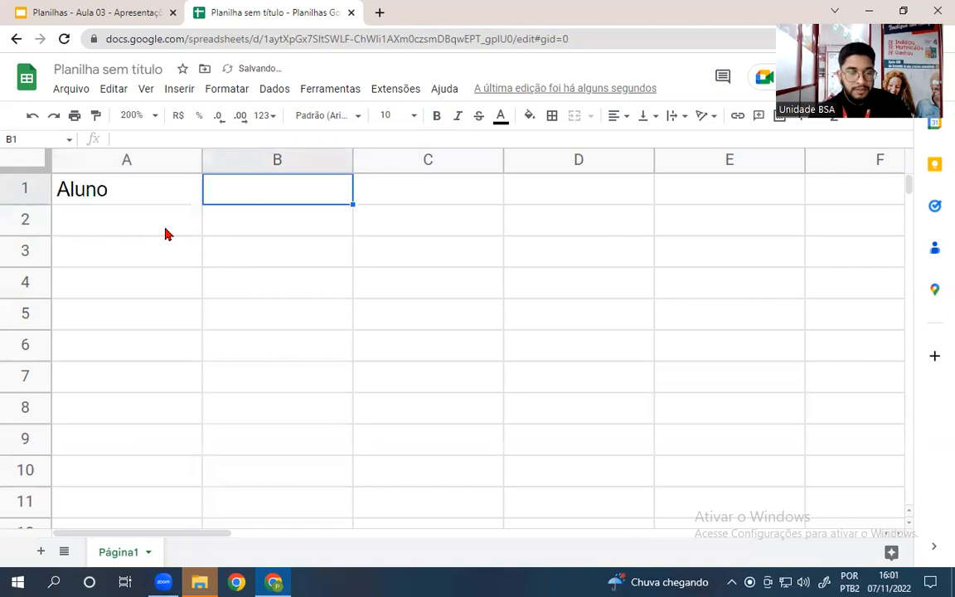
# Enter the subject headers Matemática in cell B1 and Português in cell C1.
pyautogui.write('Matem')
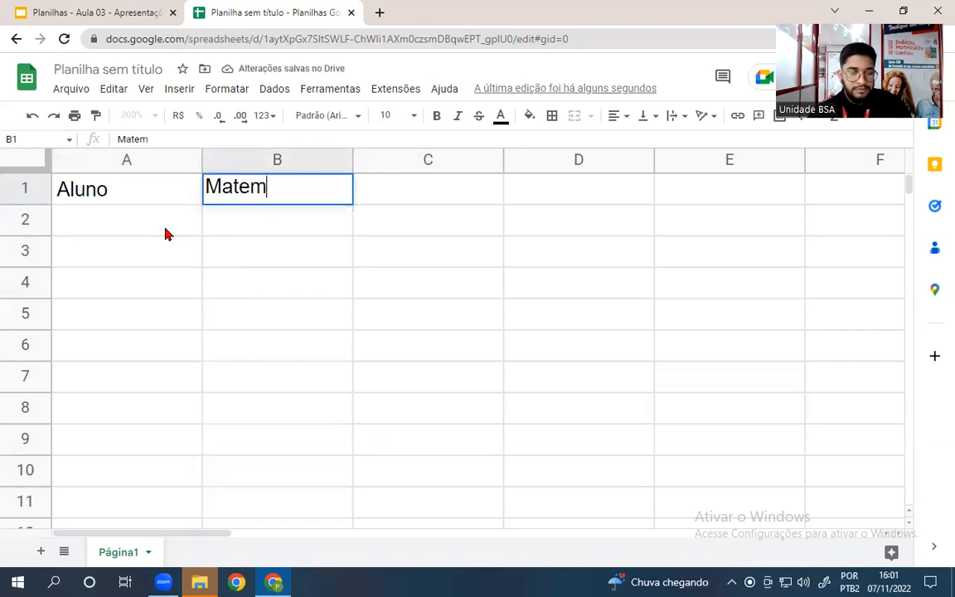
pyautogui.write('ática')
pyautogui.press('Tab')
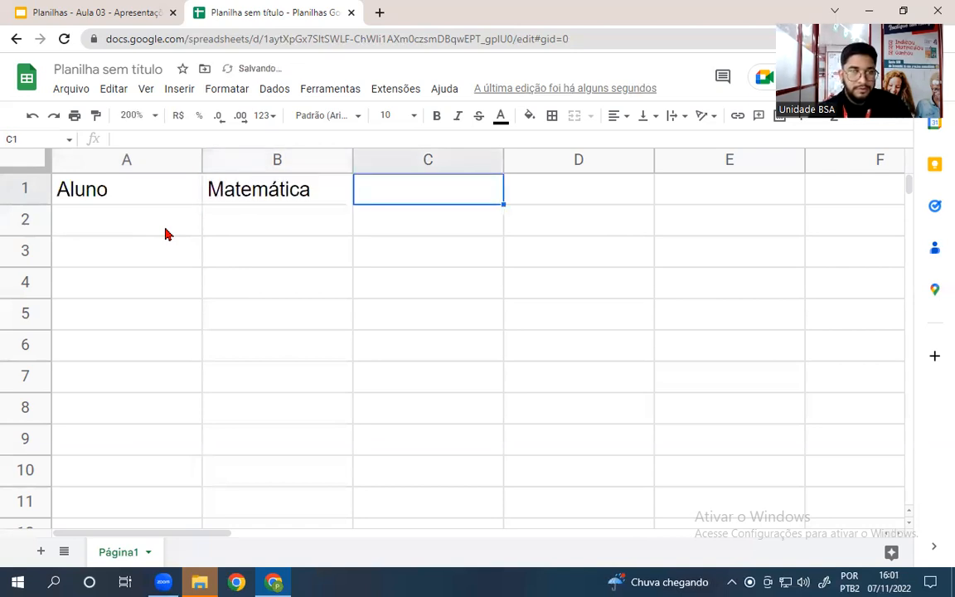
pyautogui.write('protu')
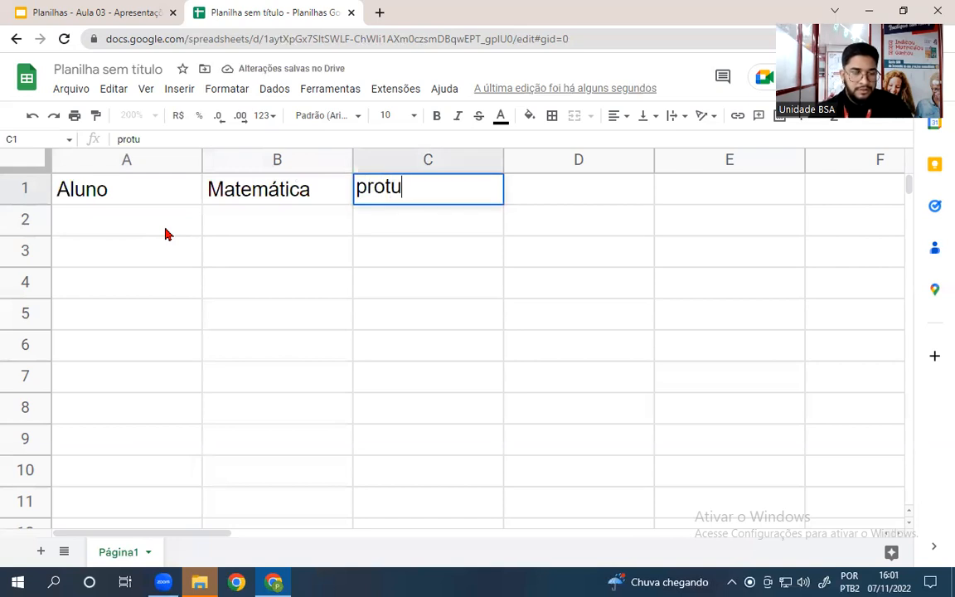
pyautogui.write('guês')
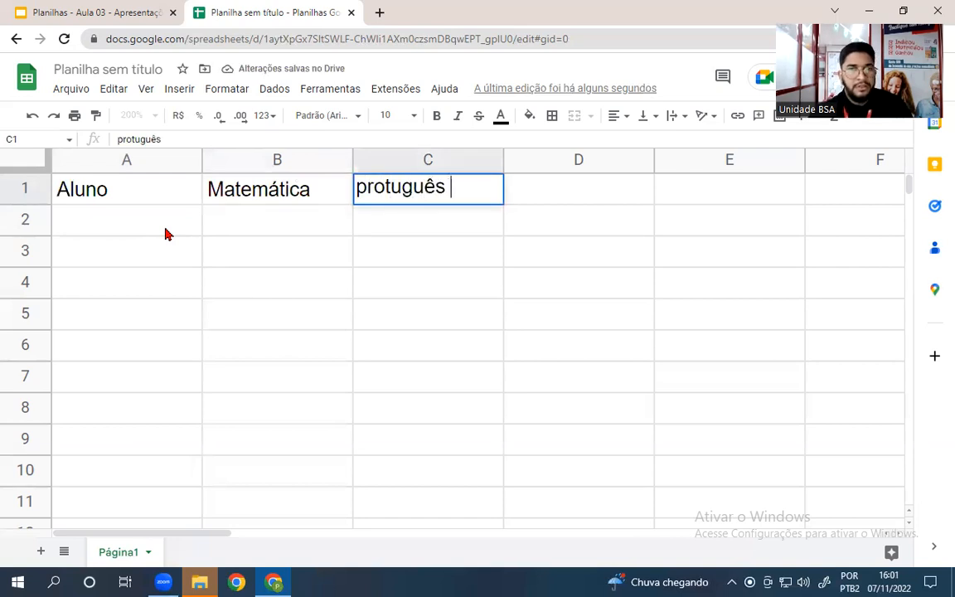
pyautogui.press('BackSpace')
pyautogui.press('BackSpace')
pyautogui.press('BackSpace')
pyautogui.press('BackSpace')
pyautogui.press('BackSpace')
pyautogui.press('BackSpace')
pyautogui.press('BackSpace')
pyautogui.press('BackSpace')
pyautogui.press('BackSpace')
pyautogui.write('Po')
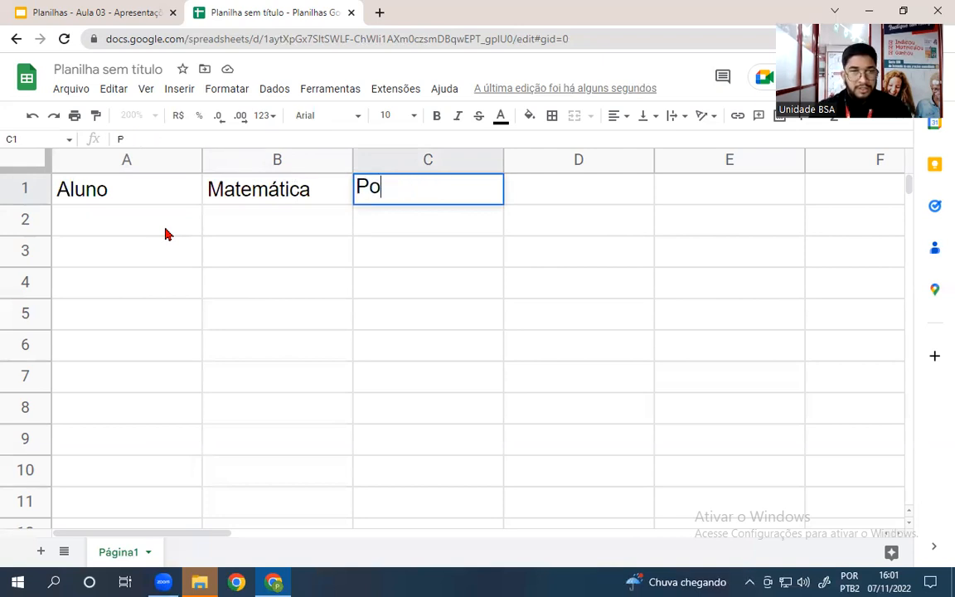
pyautogui.write('rtuguês')
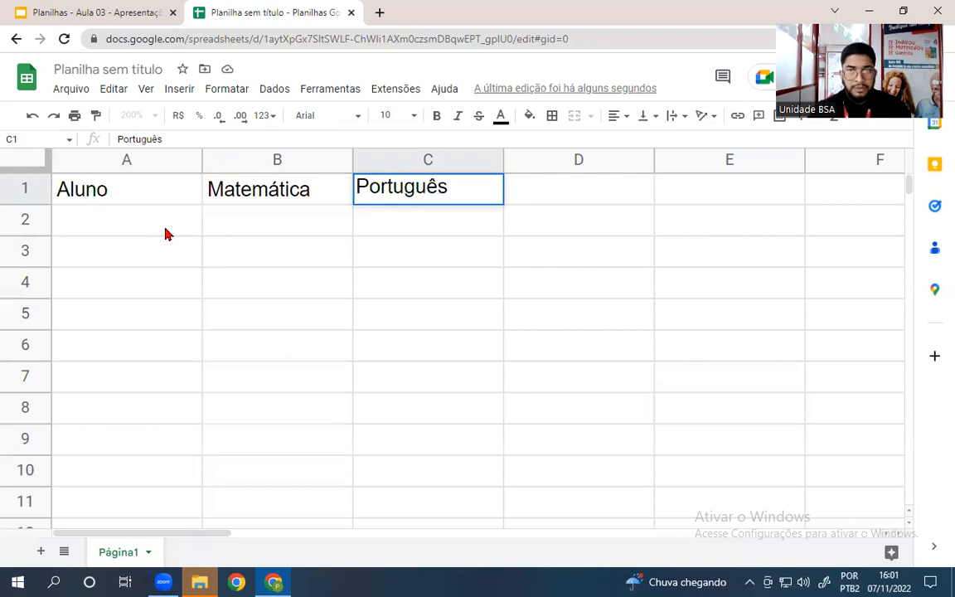
pyautogui.press('Tab')
# Enter the subject header História in cell D1, leaving cell E1 empty.
pyautogui.write('Hi')
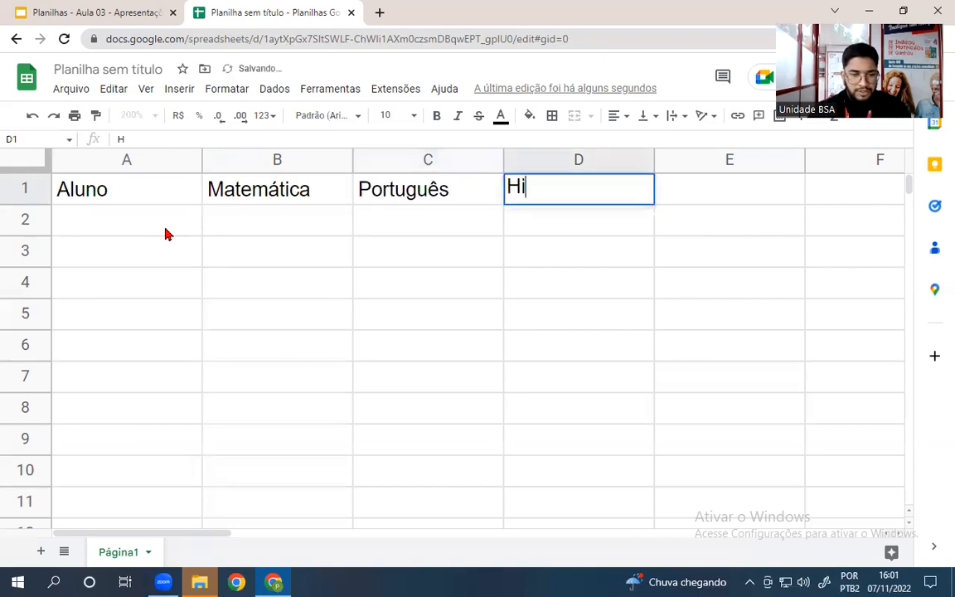
pyautogui.write('stória')
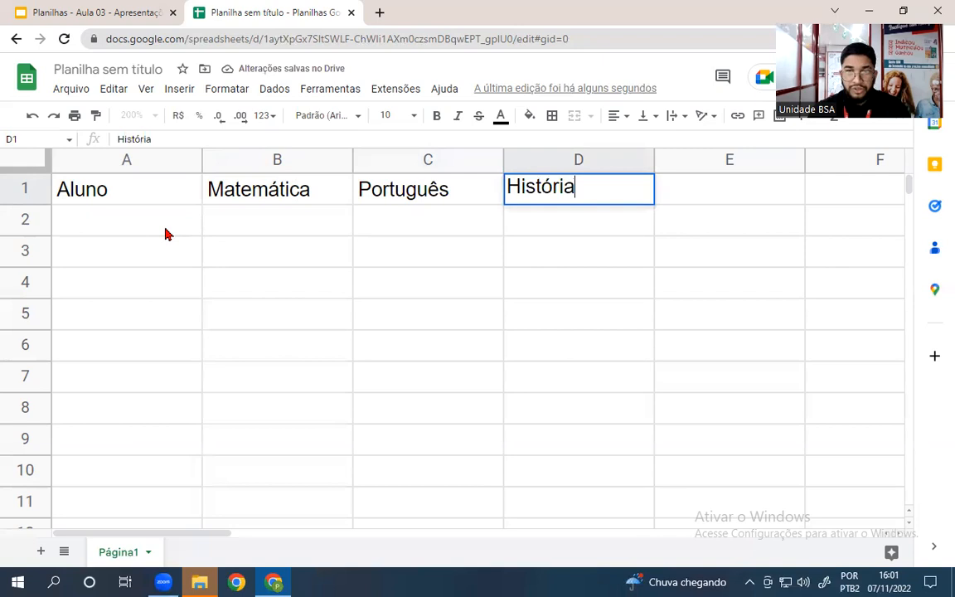
pyautogui.press('Tab')
pyautogui.write('Ge')
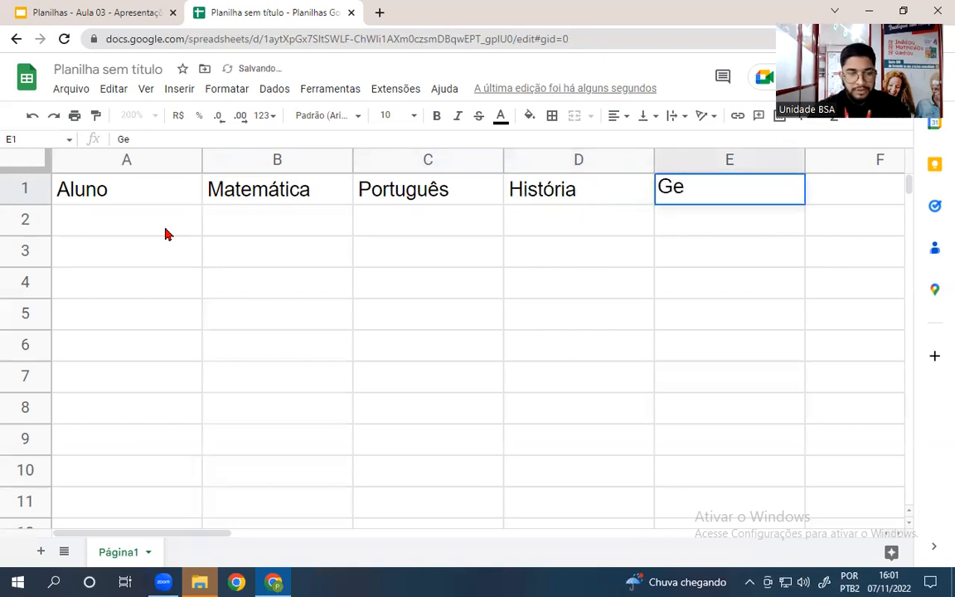
pyautogui.press('BackSpace')
pyautogui.press('BackSpace')
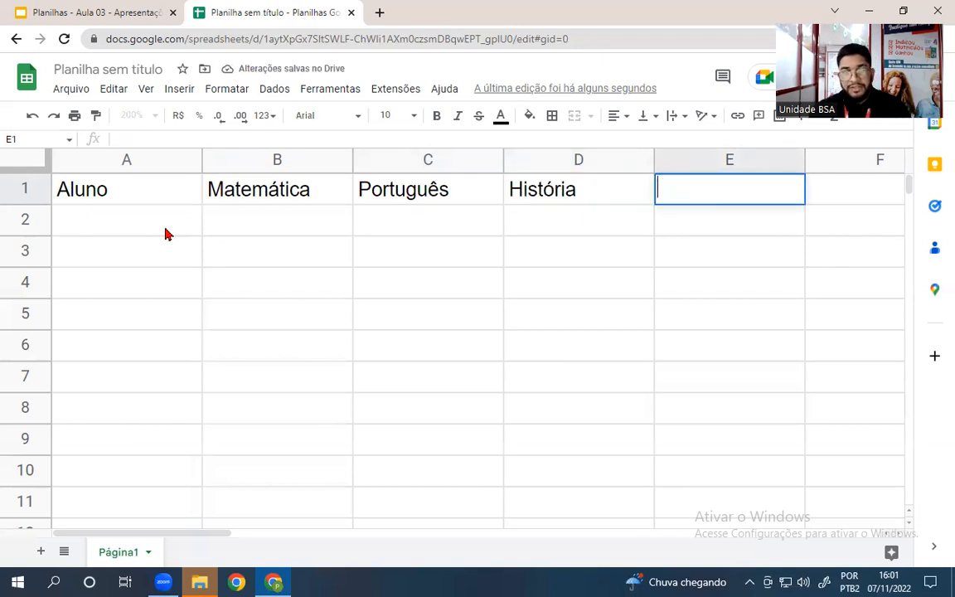
# Clear the subject headers from cells B1 to D1, keeping only the Aluno header.
pyautogui.press('Left')
pyautogui.press('Delete')
pyautogui.press('Left')
pyautogui.press('Delete')
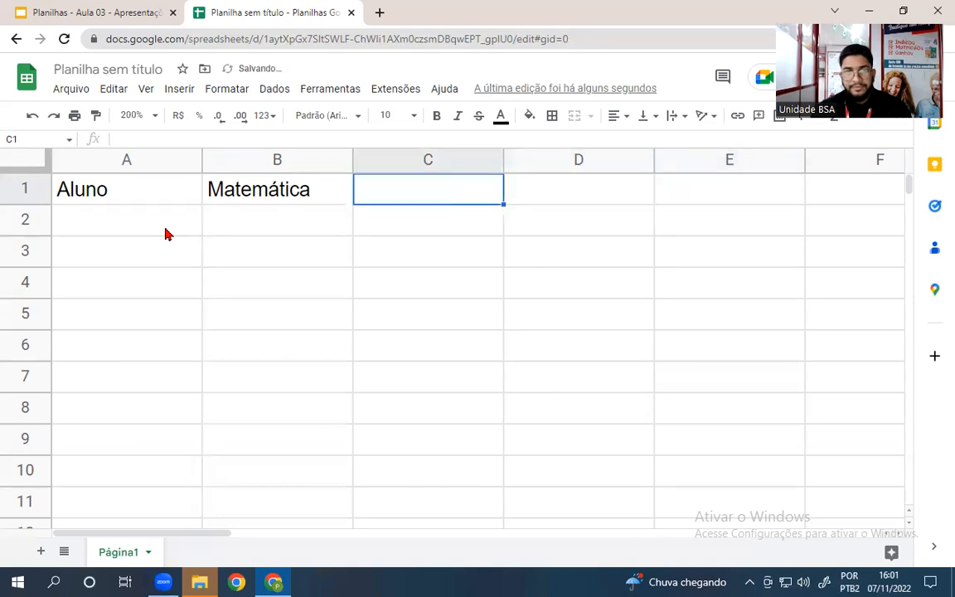
pyautogui.press('Left')
pyautogui.press('Delete')
# Enter the header 1° Bimestre in cell B1 and fill it across to cell E1.
pyautogui.write('1°')
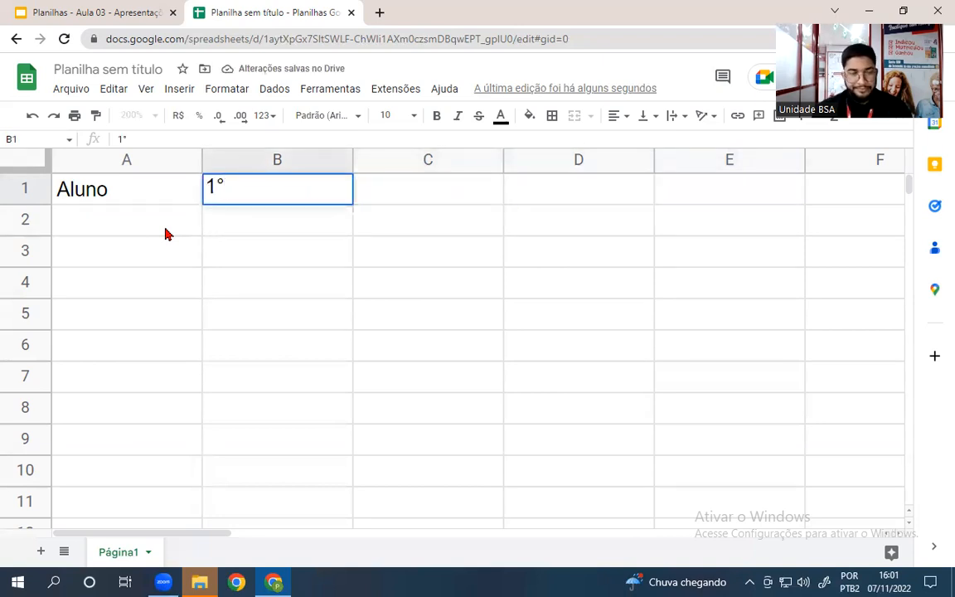
pyautogui.write(' Bo')
pyautogui.press('BackSpace')
pyautogui.write('im')
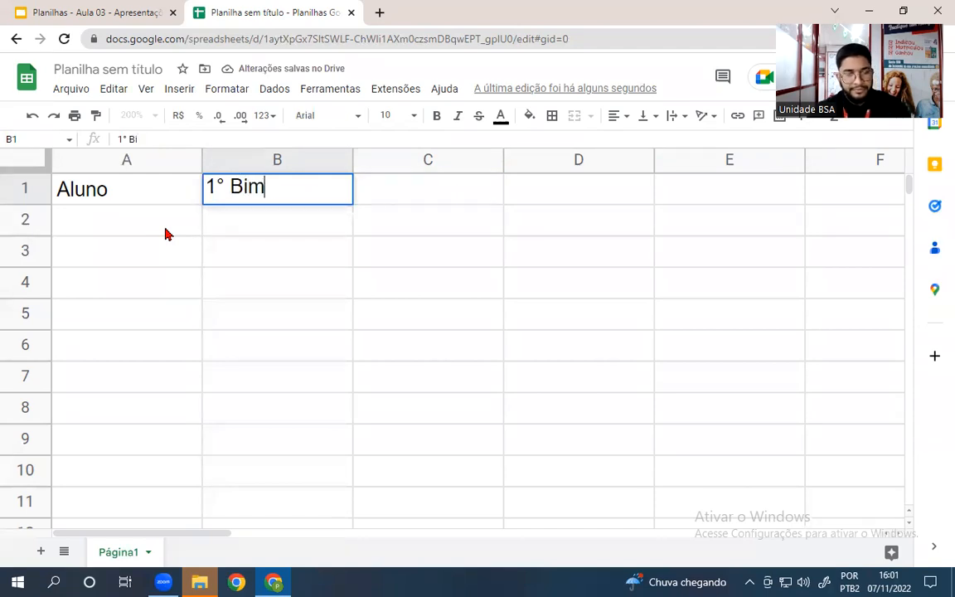
pyautogui.write('estre')
pyautogui.press('Return')
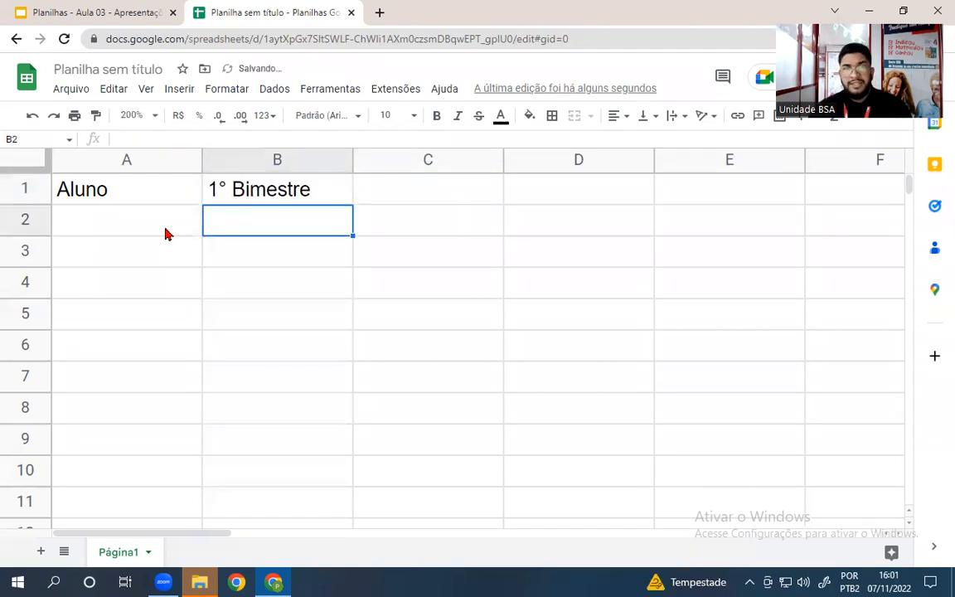
pyautogui.click(261, 193)
pyautogui.moveTo(353, 203); pyautogui.dragTo(663, 223)
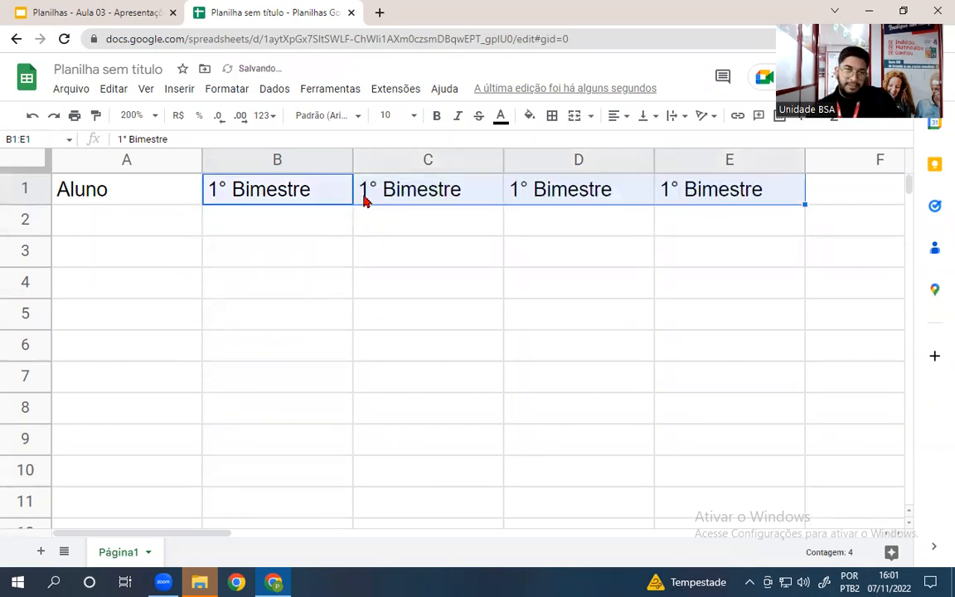
# Change the header in cell C1 to 2° Bimestre.
pyautogui.click(365, 193)
pyautogui.doubleClick(365, 192)
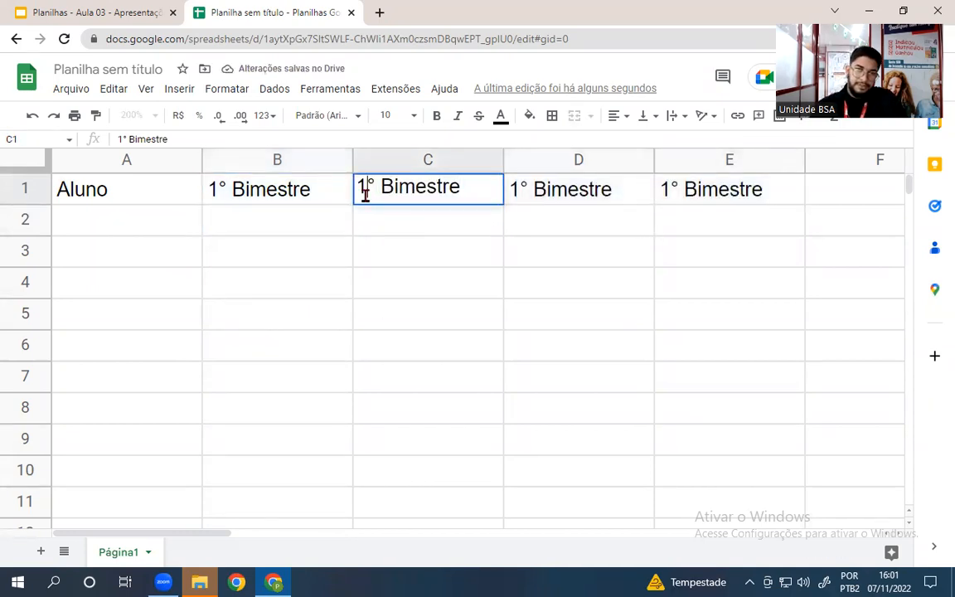
pyautogui.press('BackSpace')
pyautogui.write('2')
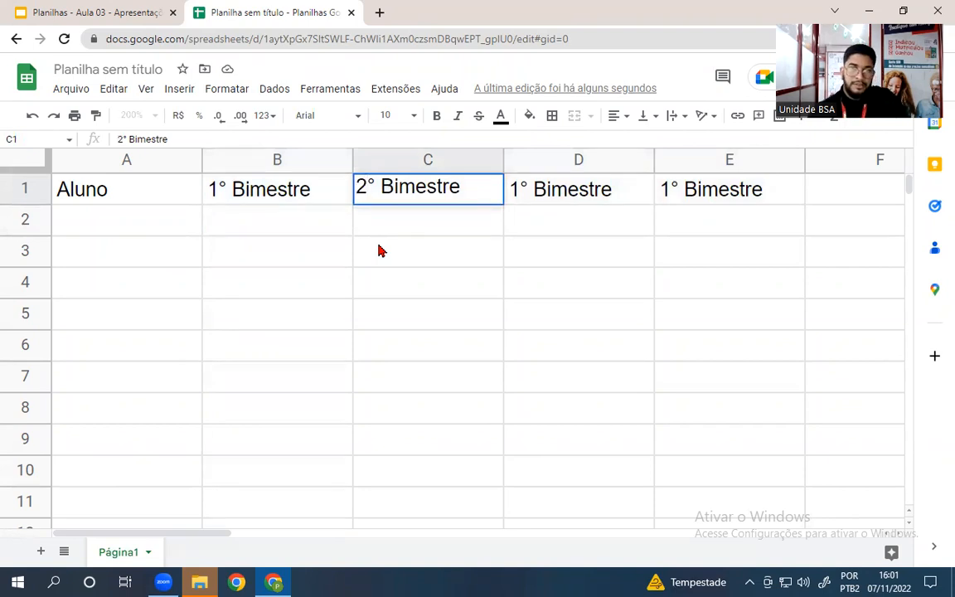
# Change the header in cell D1 to 3° Bimestre.
pyautogui.click(521, 190)
pyautogui.doubleClick(515, 189)
pyautogui.tripleClick(514, 189)
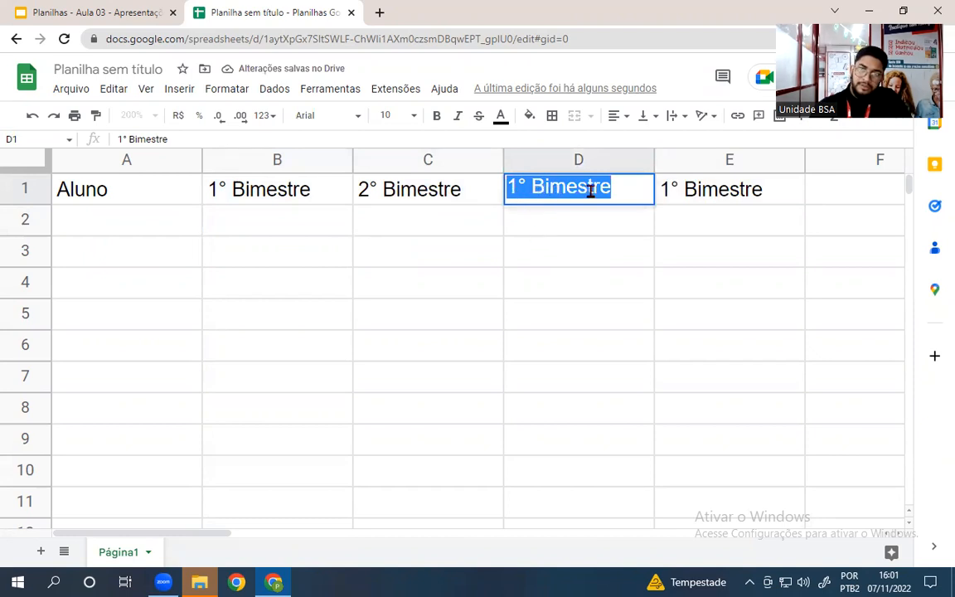
pyautogui.click(509, 187)
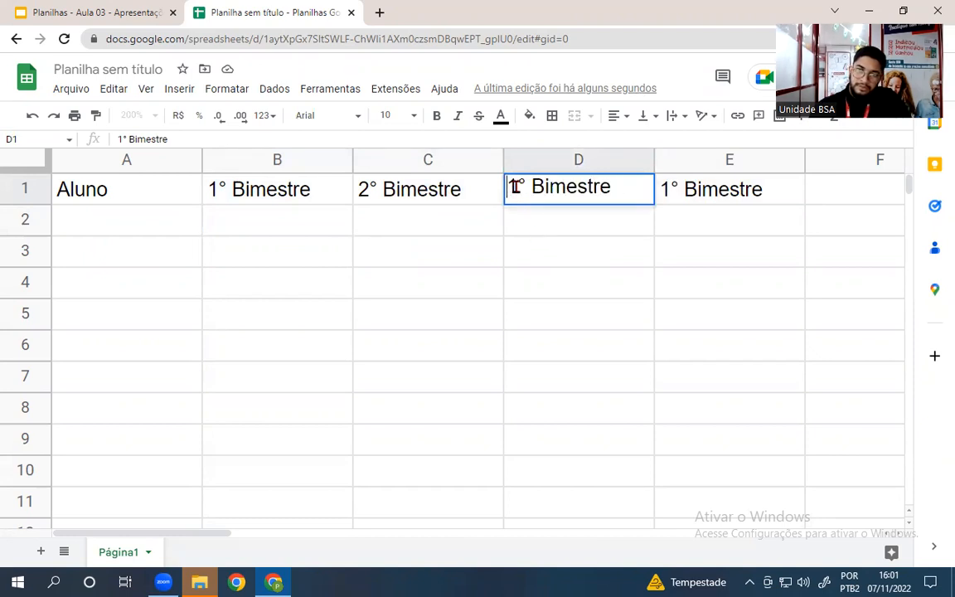
pyautogui.press('Delete')
pyautogui.write('2')
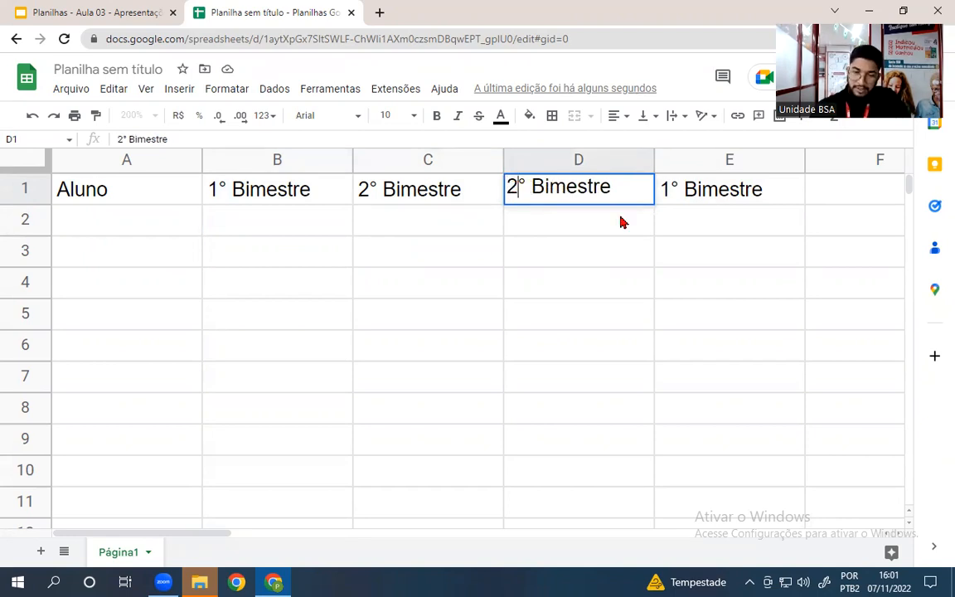
pyautogui.press('Delete')
pyautogui.write('3')
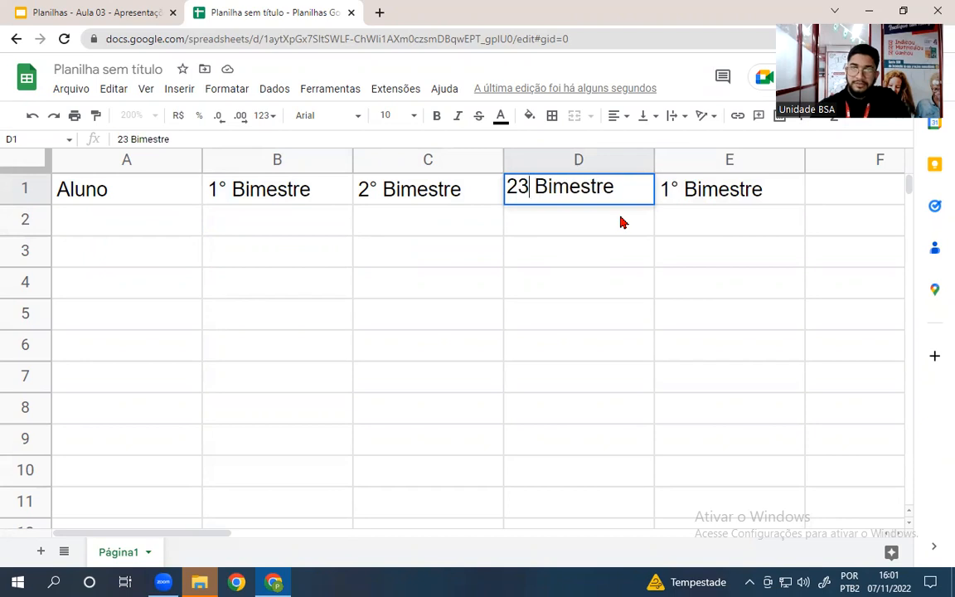
pyautogui.press('Left')
pyautogui.press('BackSpace')
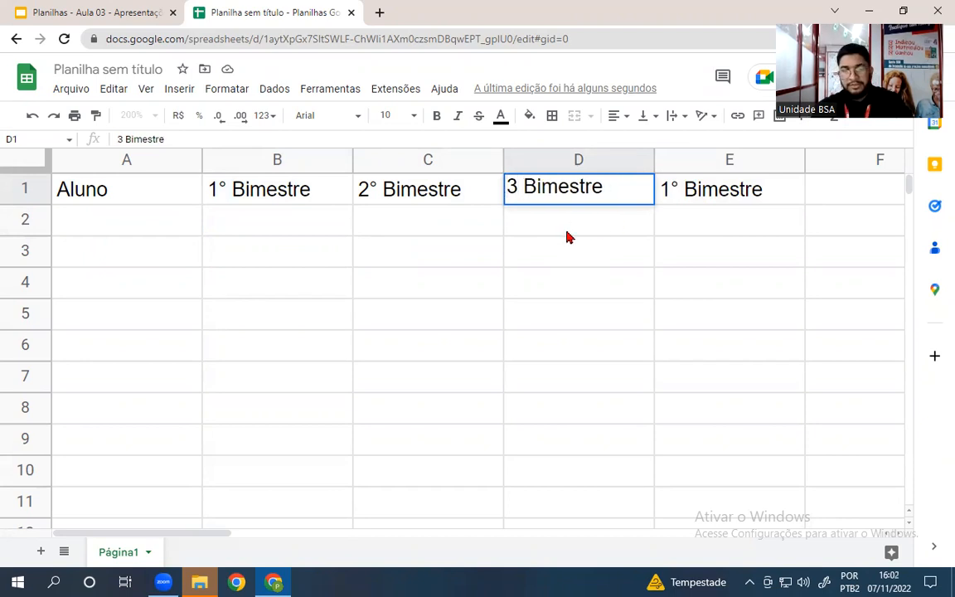
pyautogui.write('°')
# Change the header in cell E1 to 4° Bimestre.
pyautogui.click(670, 194)
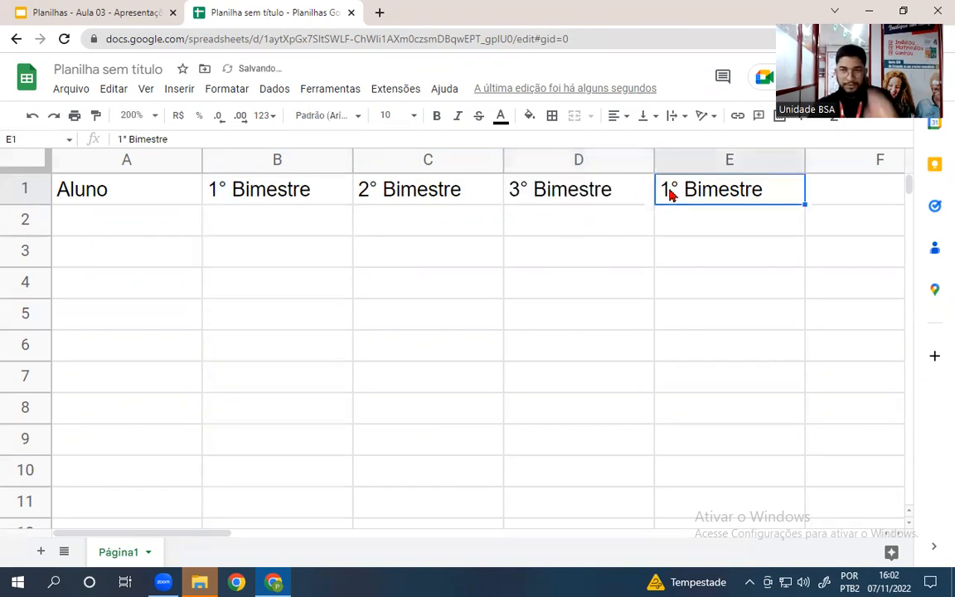
pyautogui.doubleClick(669, 194)
pyautogui.press('BackSpace')
pyautogui.write('4')
# Enter the first student's name in cell A2, under the Aluno header.
pyautogui.click(110, 214)
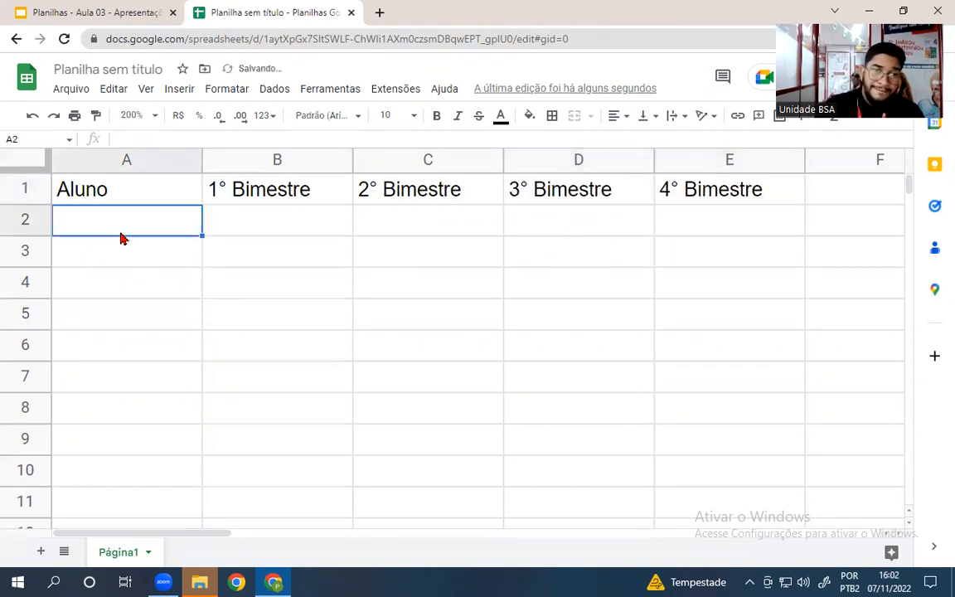
pyautogui.write('J')
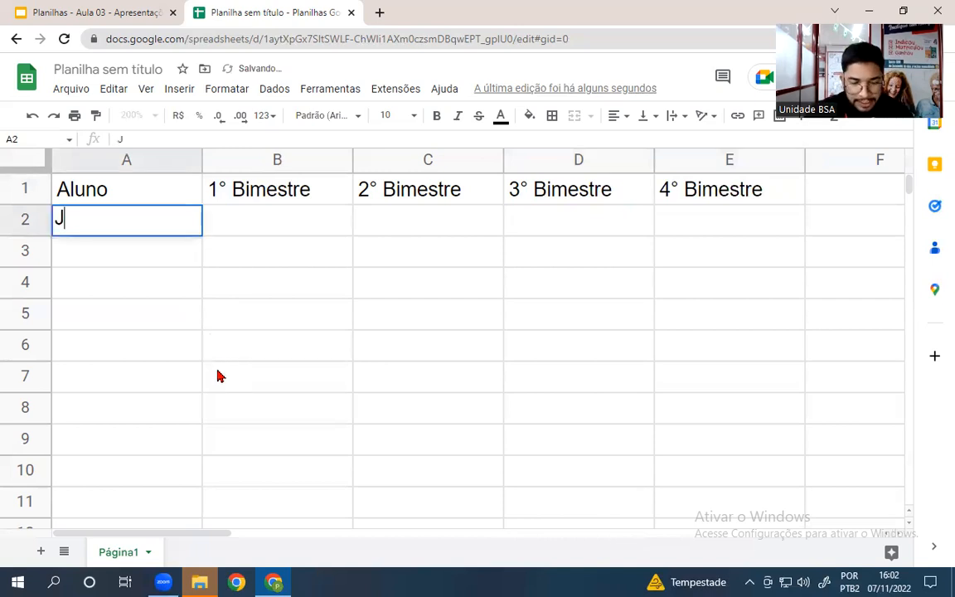
pyautogui.write('oão')
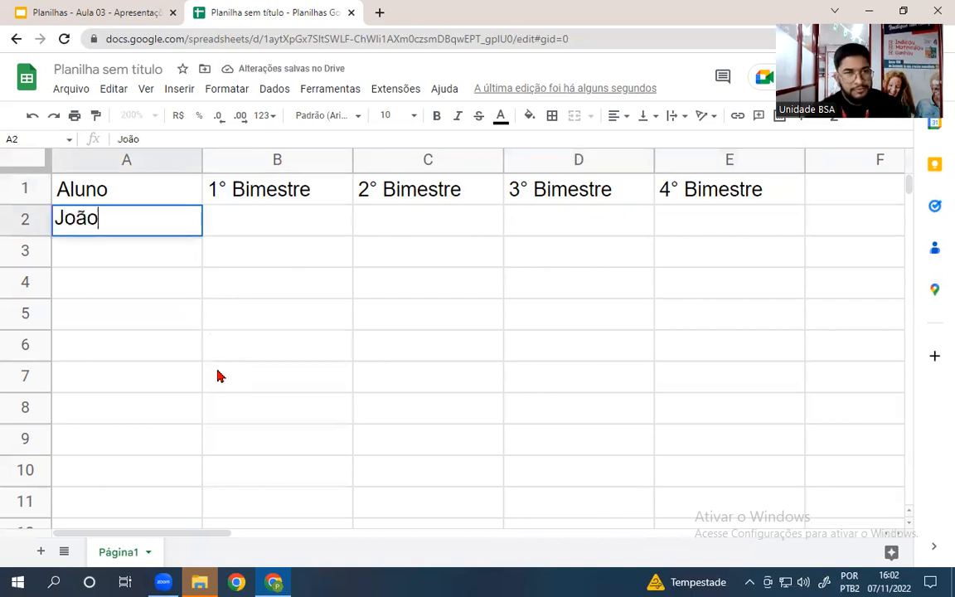
pyautogui.click(87, 259)
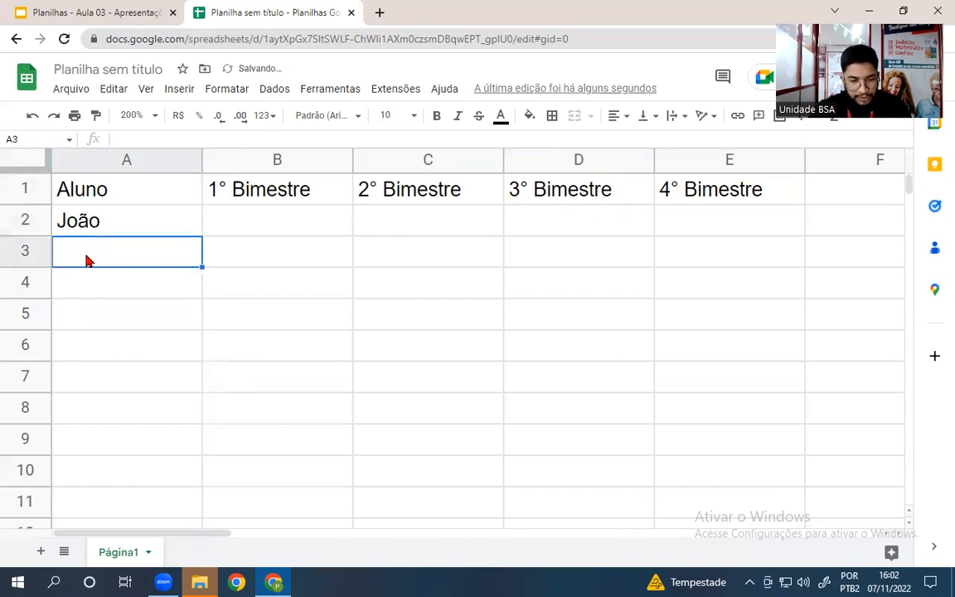
# Enter the second and third students' names in cells A3 and A4, under the Aluno header.
pyautogui.write('Kelvin')
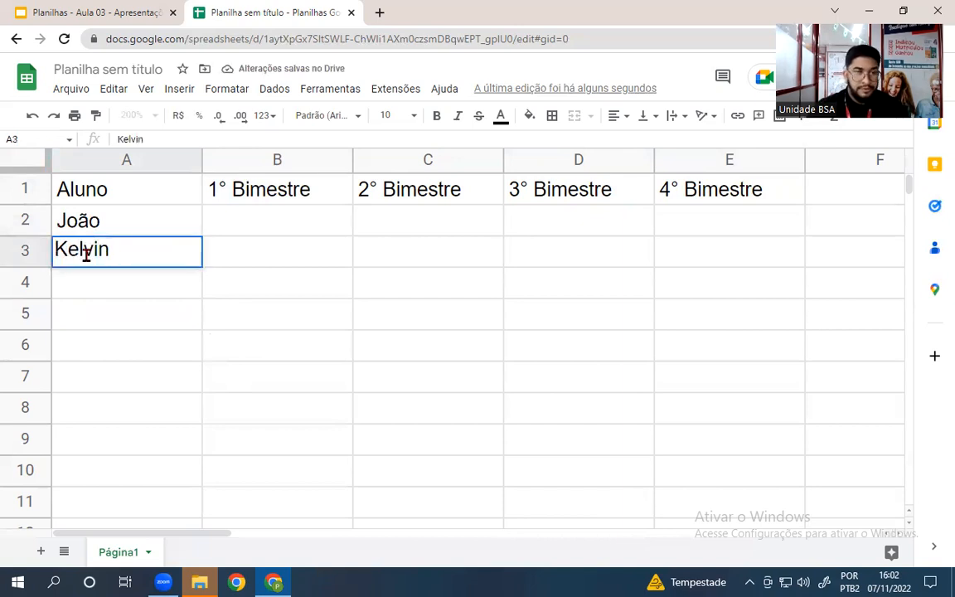
pyautogui.press('Return')
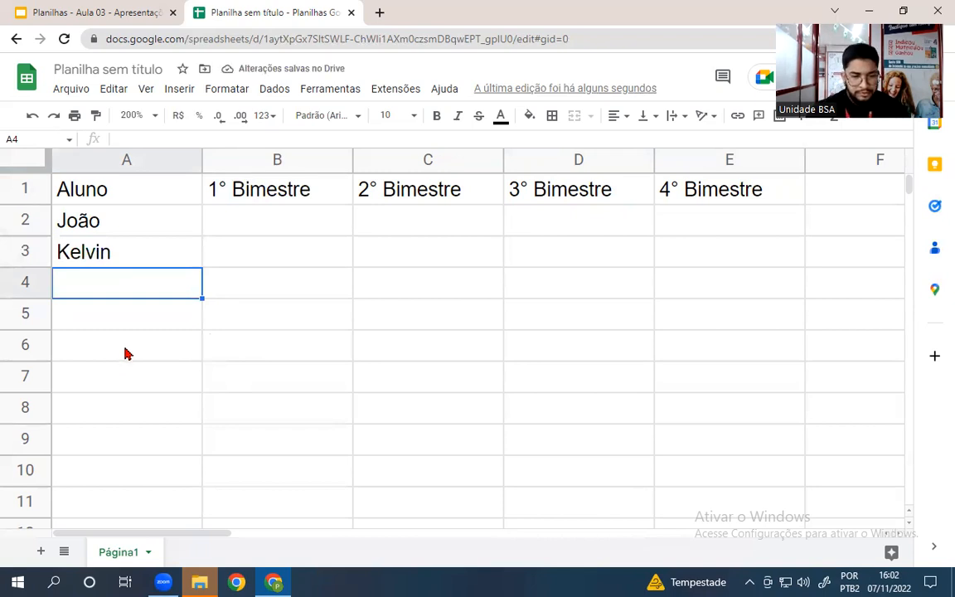
pyautogui.write('Ector')
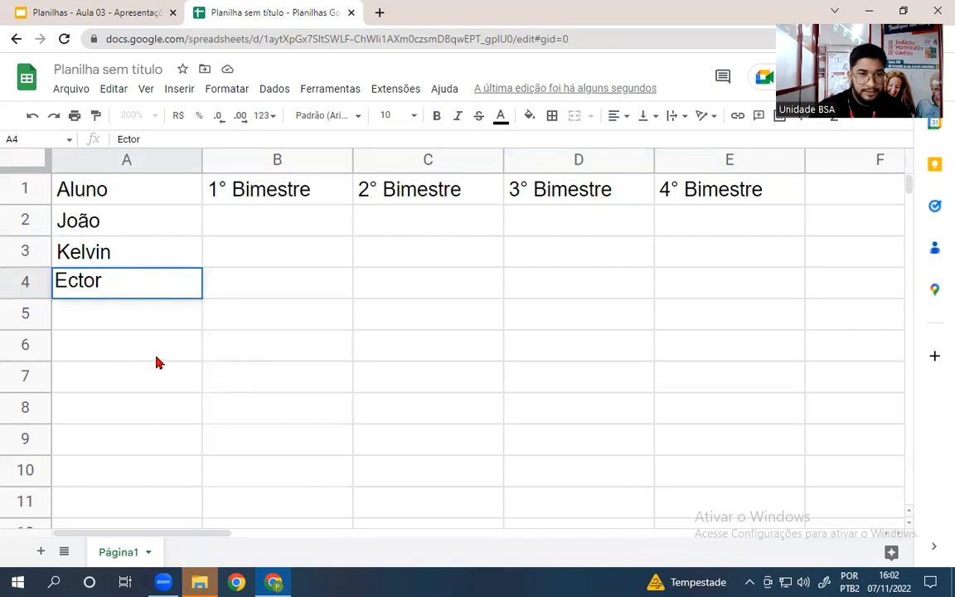
# Fill in the first student's four bimester grades in B2:E2 as 7, 5, 2 and 3.
pyautogui.click(242, 214)
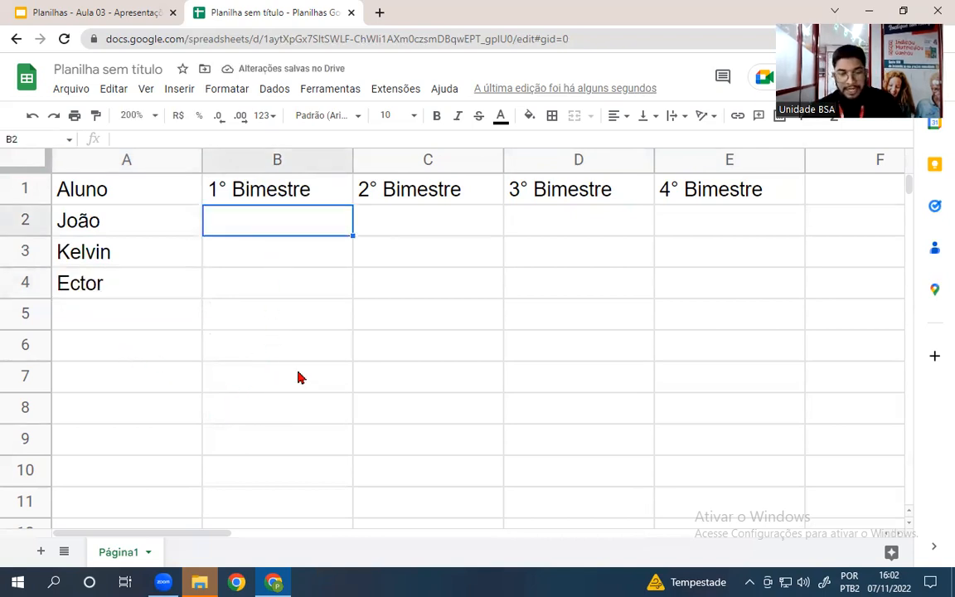
pyautogui.write('7')
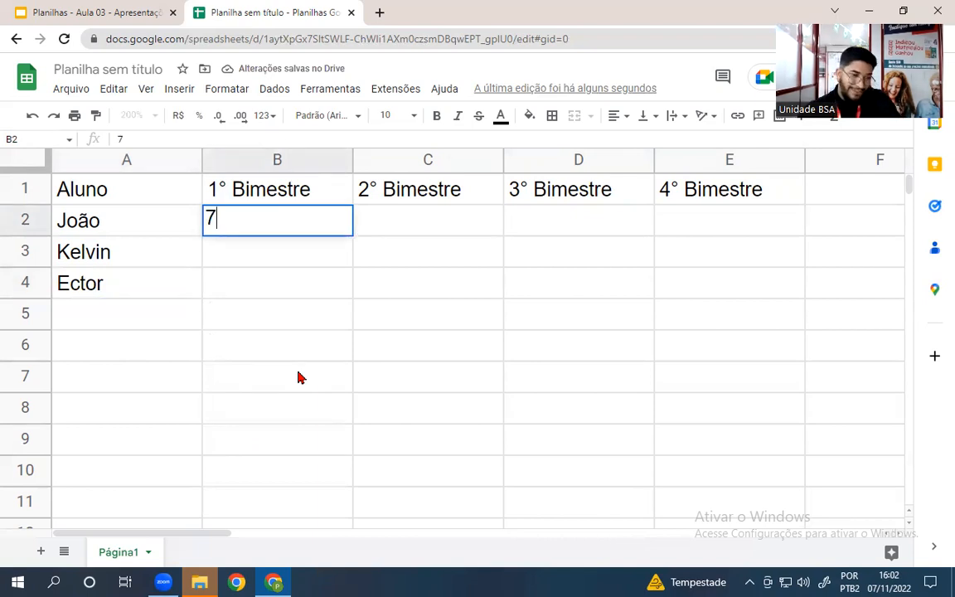
pyautogui.press('Tab')
pyautogui.write('5')
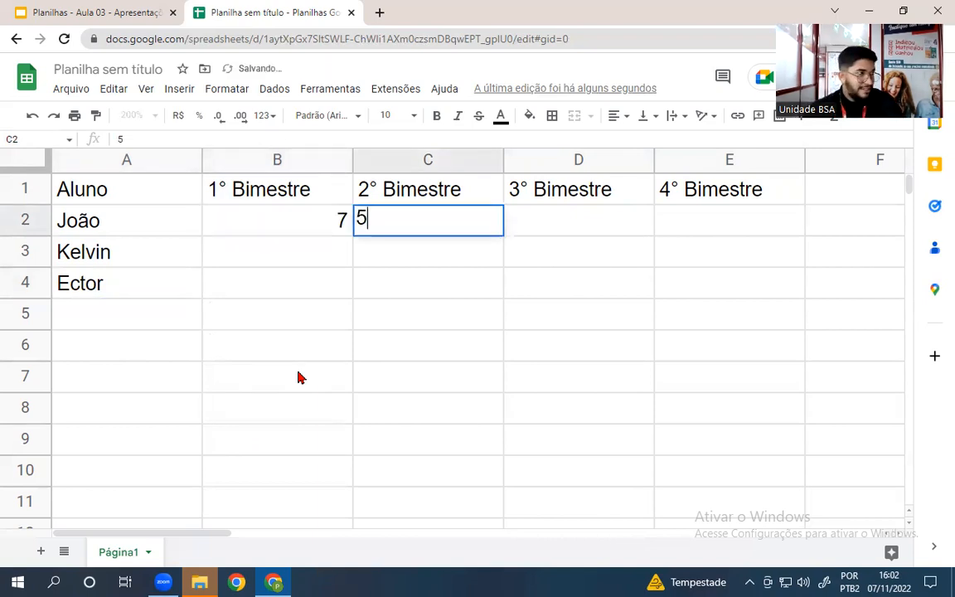
pyautogui.press('Tab')
pyautogui.write('2')
pyautogui.press('Tab')
pyautogui.write('3')
pyautogui.press('Return')
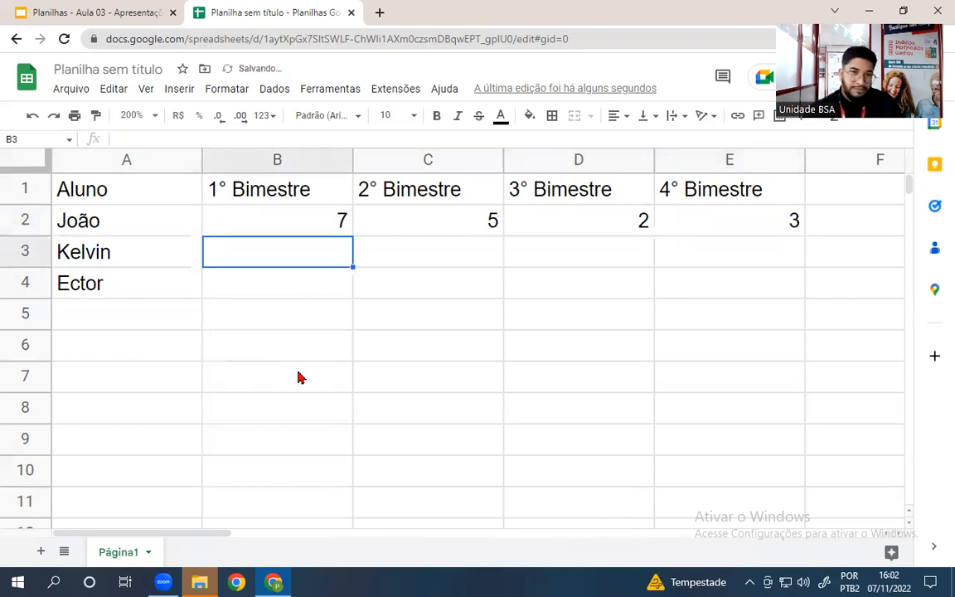
# Fill in the second student's four bimester grades in B3:E3 as 7, 8, 9 and 8.
pyautogui.write('7')
pyautogui.press('Tab')
pyautogui.write('8')
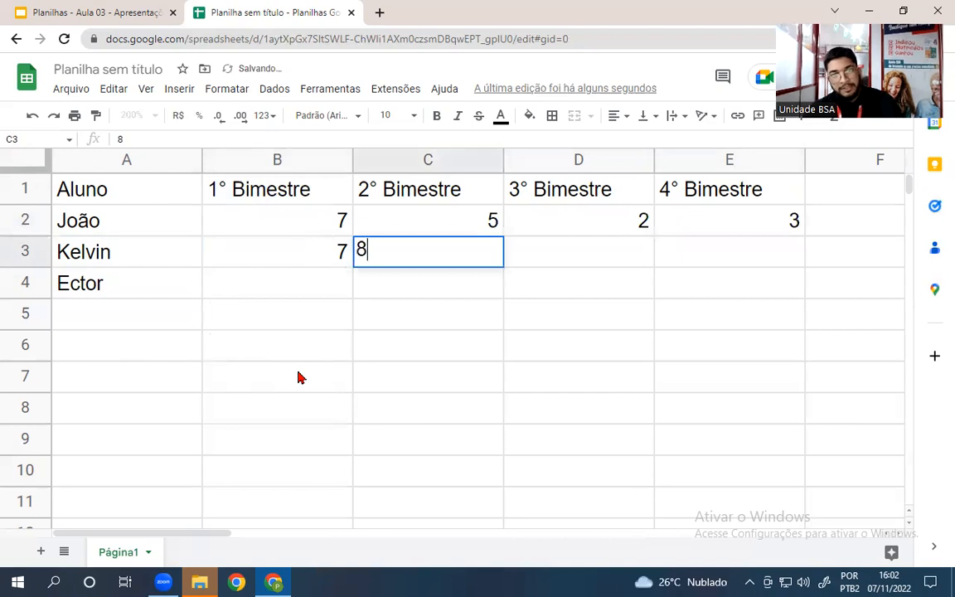
pyautogui.press('Tab')
pyautogui.write('9')
pyautogui.press('Tab')
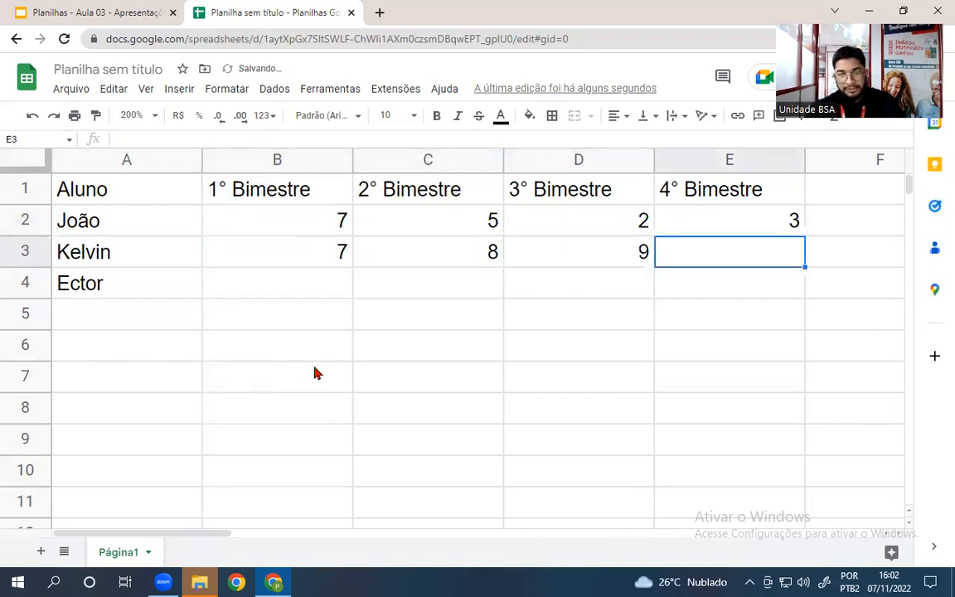
pyautogui.write('8')
pyautogui.press('Return')
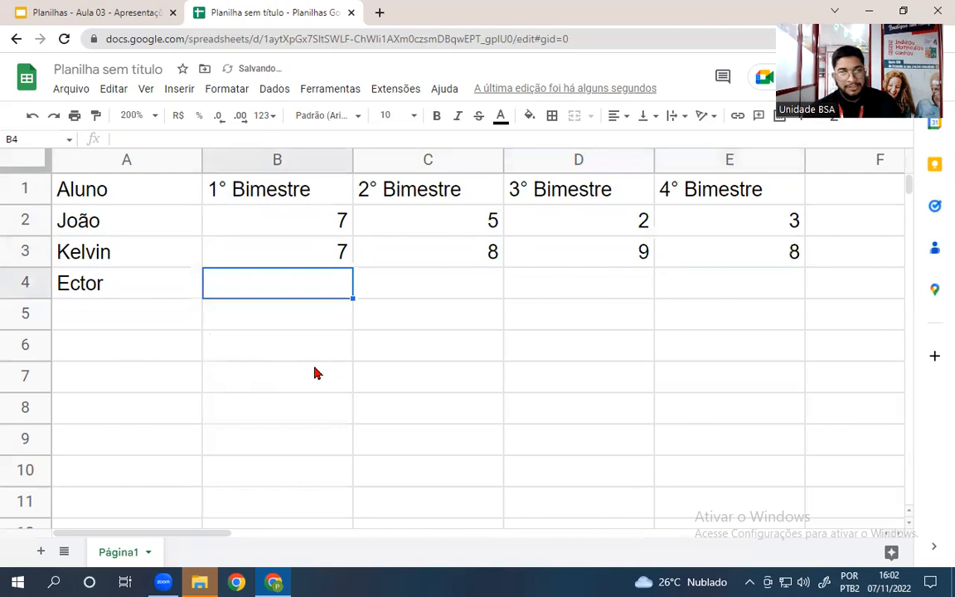
# Fill in the third student's four bimester grades in B4:E4 as 0, 4, 2 and 6.
pyautogui.write('0')
pyautogui.press('Tab')
pyautogui.write('4')
pyautogui.press('Tab')
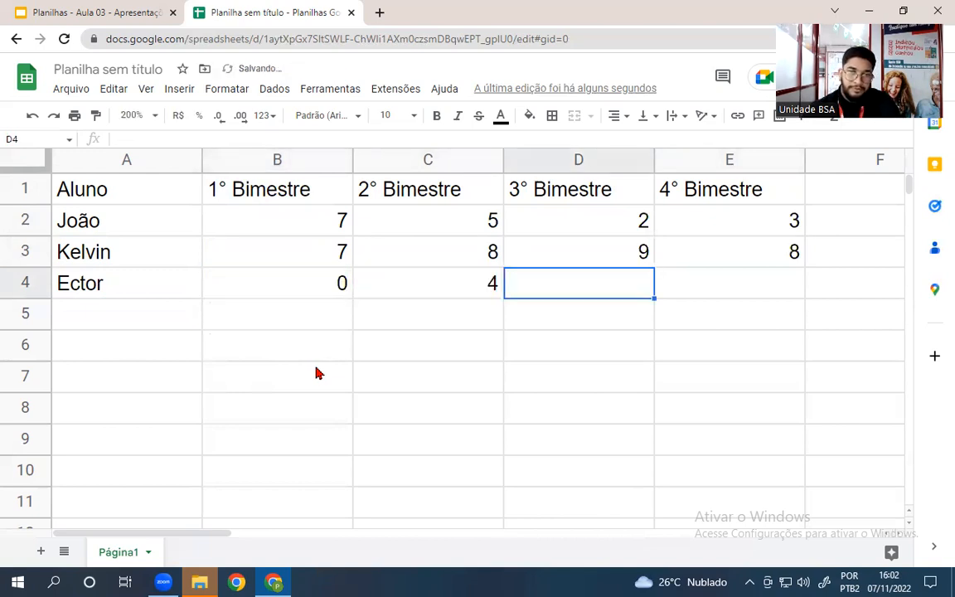
pyautogui.write('2')
pyautogui.press('Tab')
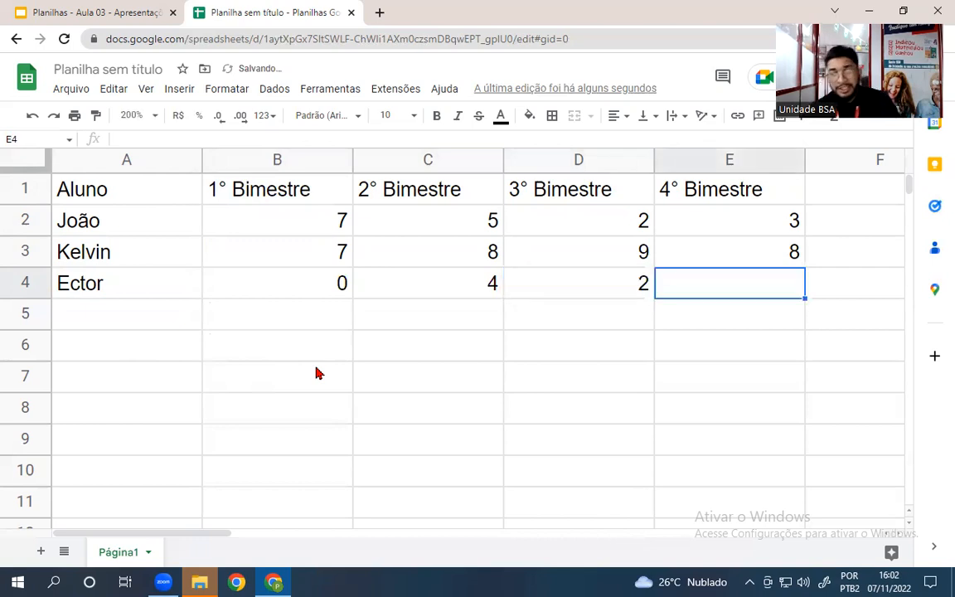
pyautogui.write('6')
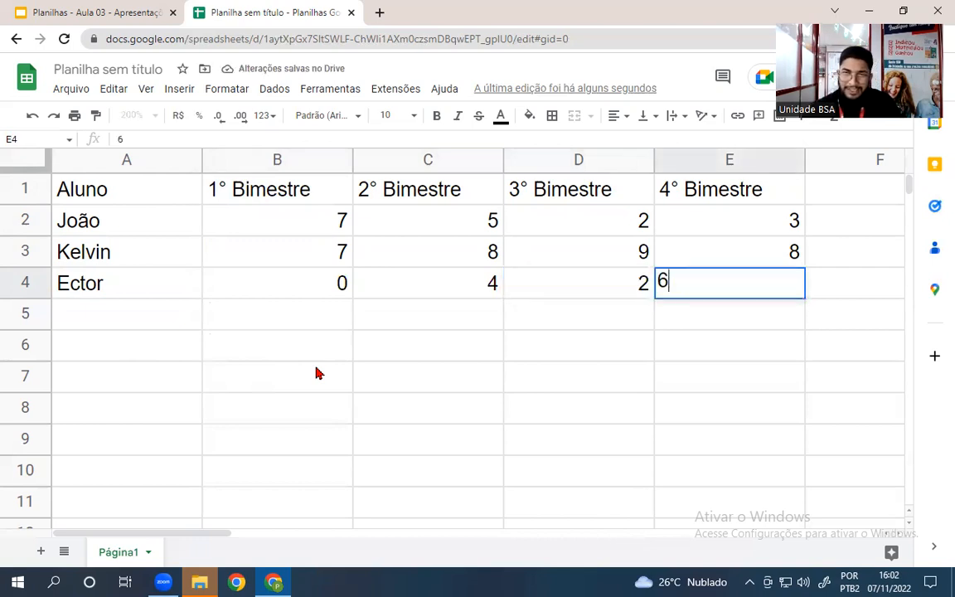
pyautogui.press('Return')
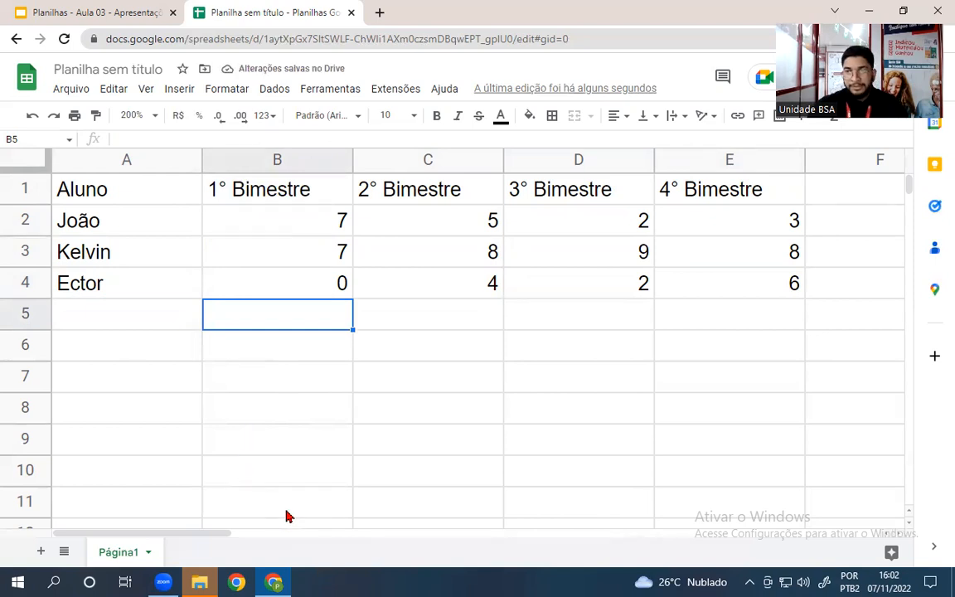
# Add the header média in cell F1, beside the 4° Bimestre column.
pyautogui.moveTo(206, 537); pyautogui.dragTo(249, 532)
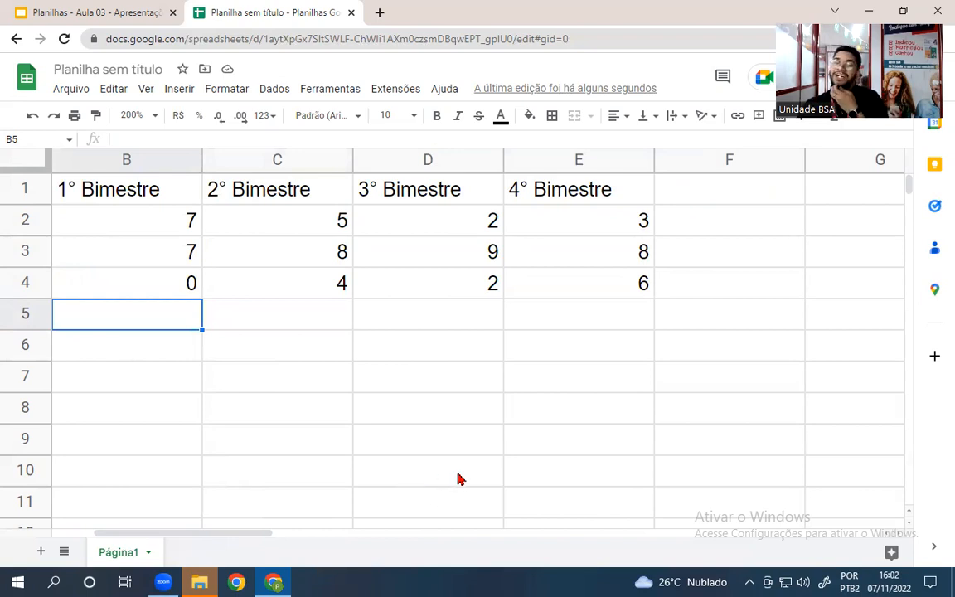
pyautogui.click(693, 178)
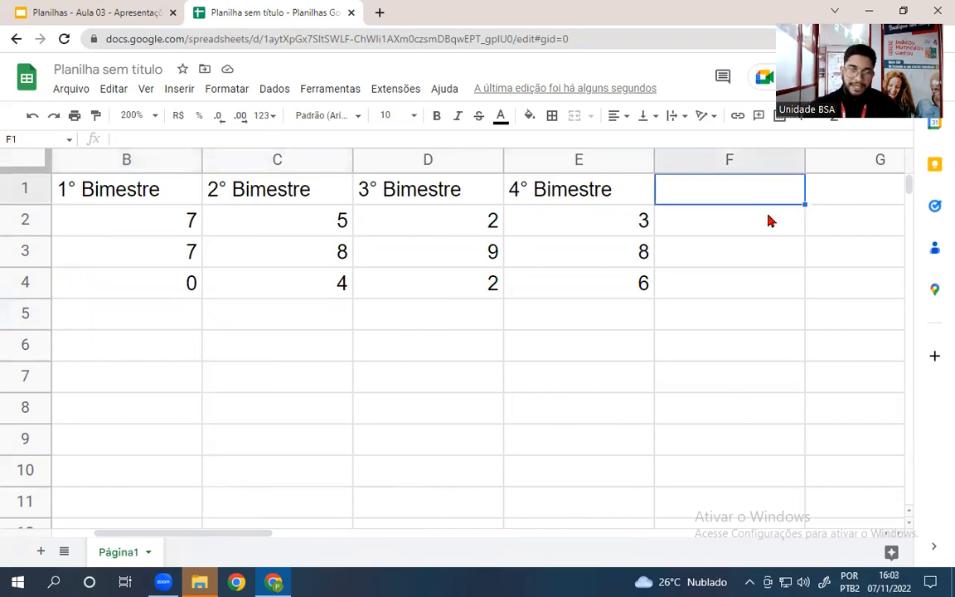
pyautogui.write('média')
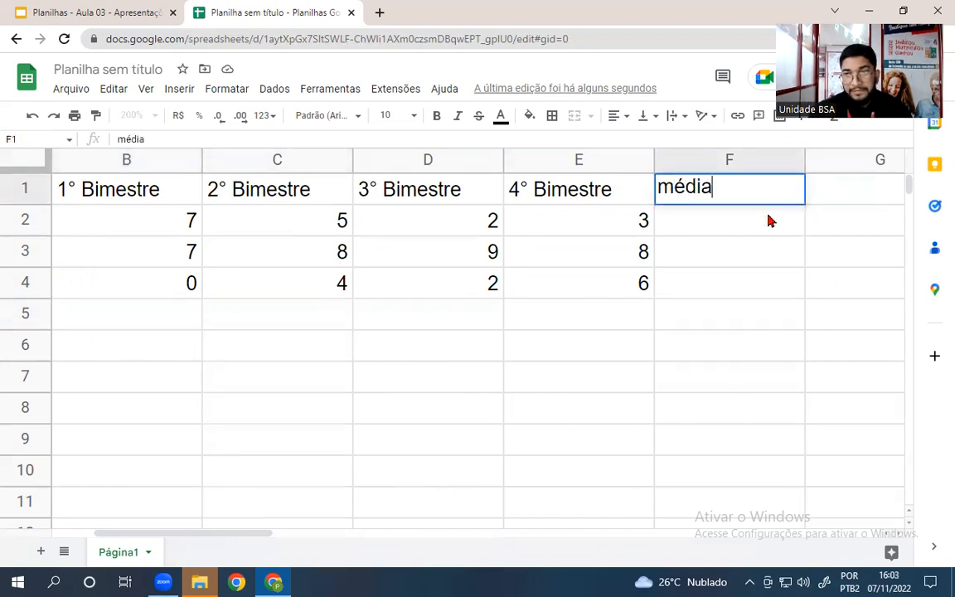
pyautogui.press('Return')
pyautogui.click(265, 404)
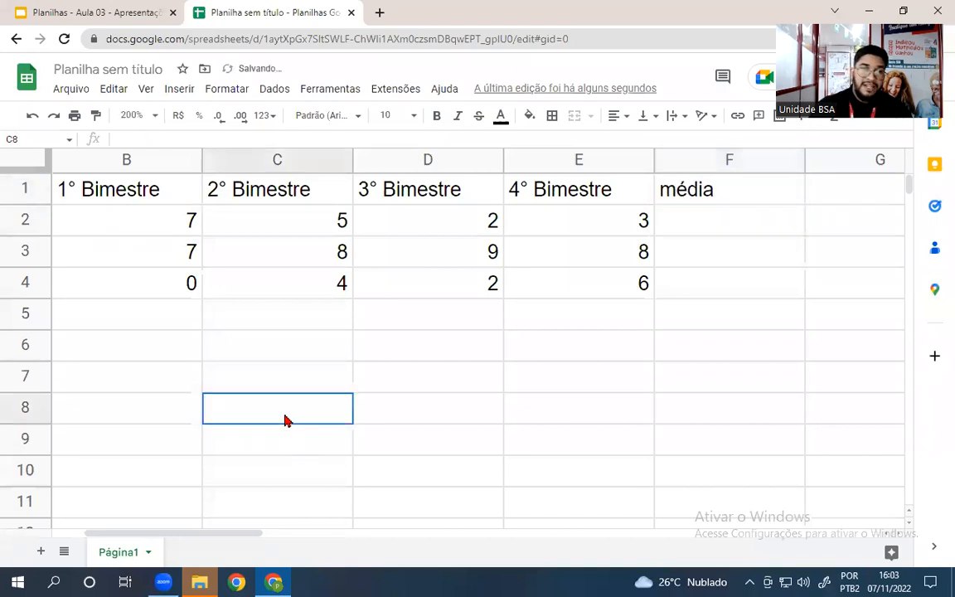
# Begin a formula in cell F2 and consult the Função MÉDIA slide in the Planilhas - Aula 03 presentation before returning to the spreadsheet.
pyautogui.click(719, 229)
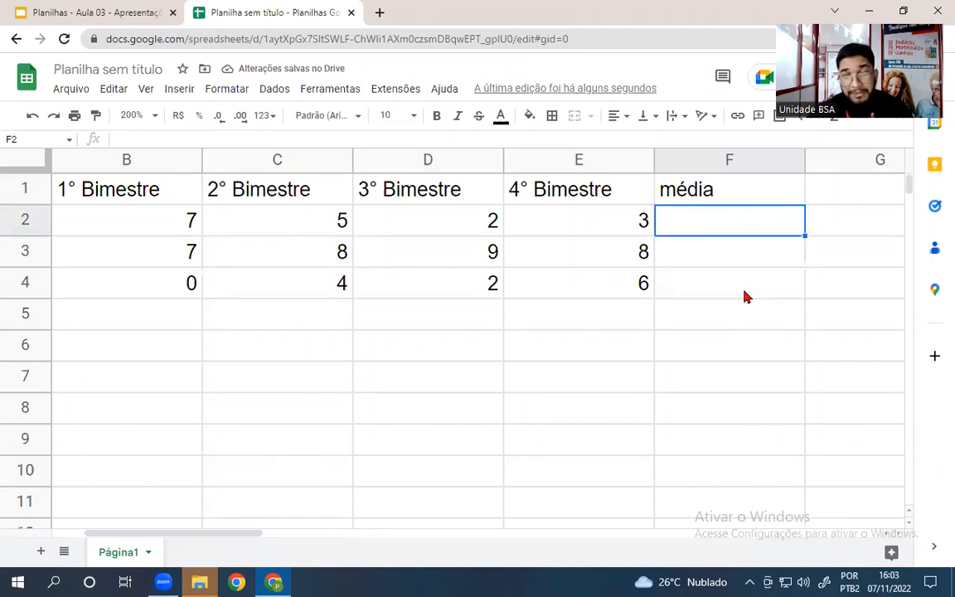
pyautogui.write('=')
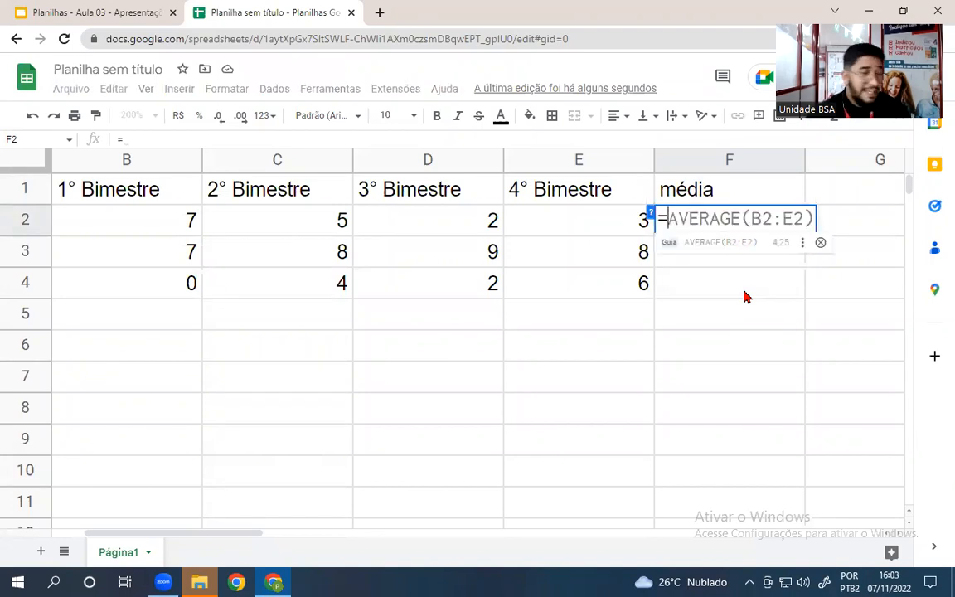
pyautogui.click(67, 13)
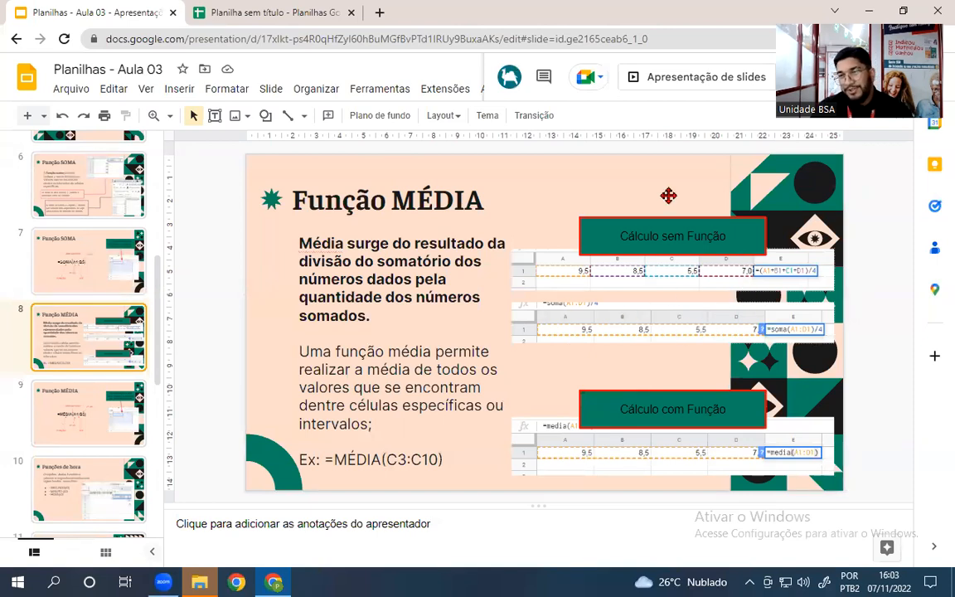
pyautogui.click(260, 11)
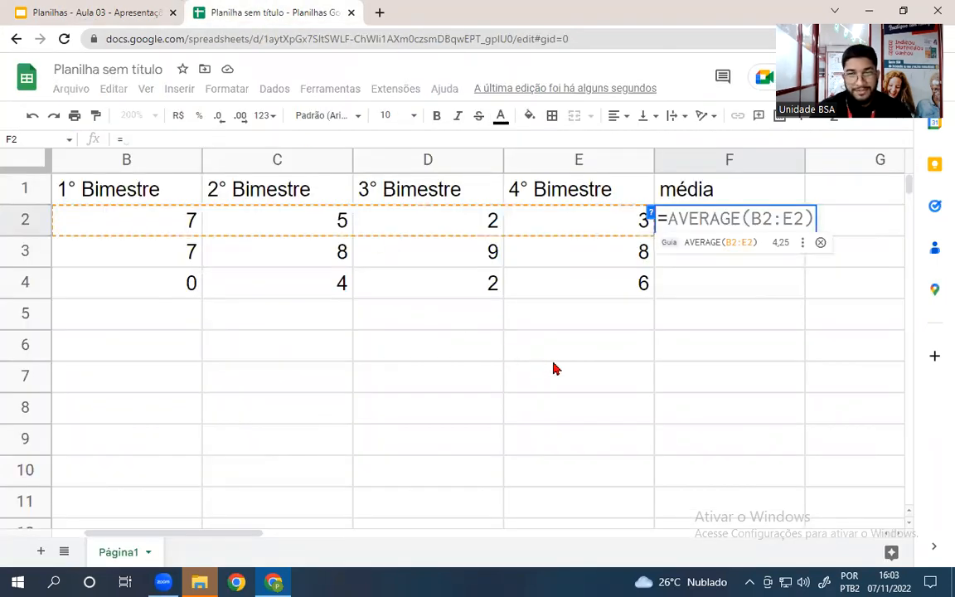
# Complete the average formula in F2 as =(B2+C2+D2+E2)/4, without accepting the suggested autofill for the other students.
pyautogui.write('(')
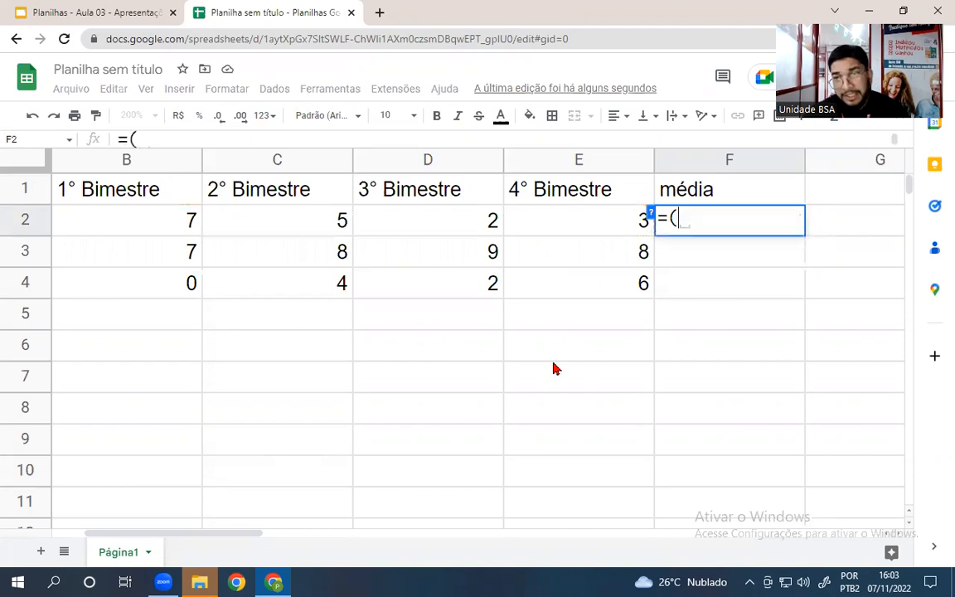
pyautogui.click(142, 207)
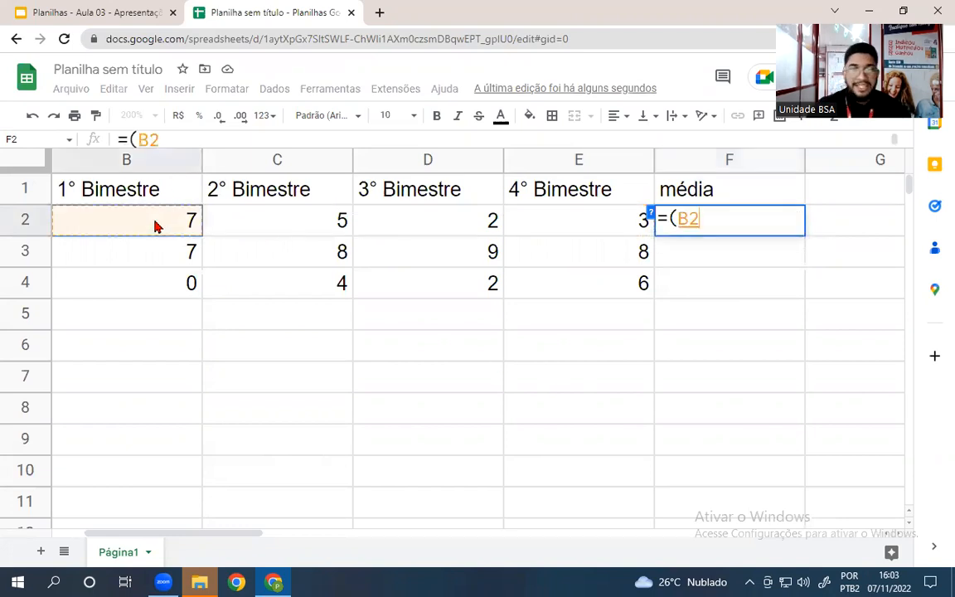
pyautogui.write('+')
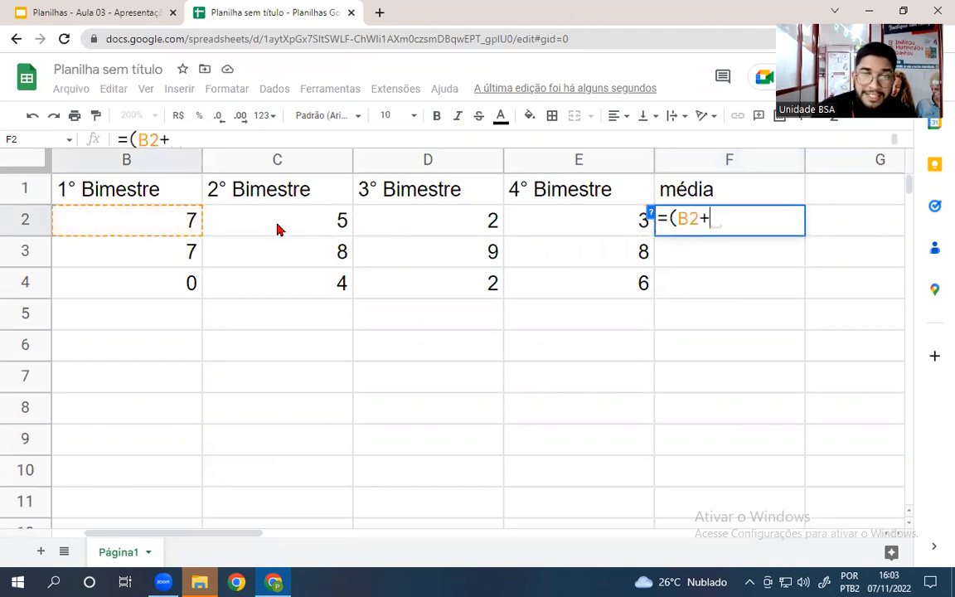
pyautogui.click(276, 228)
pyautogui.write('+')
pyautogui.click(444, 230)
pyautogui.write('+')
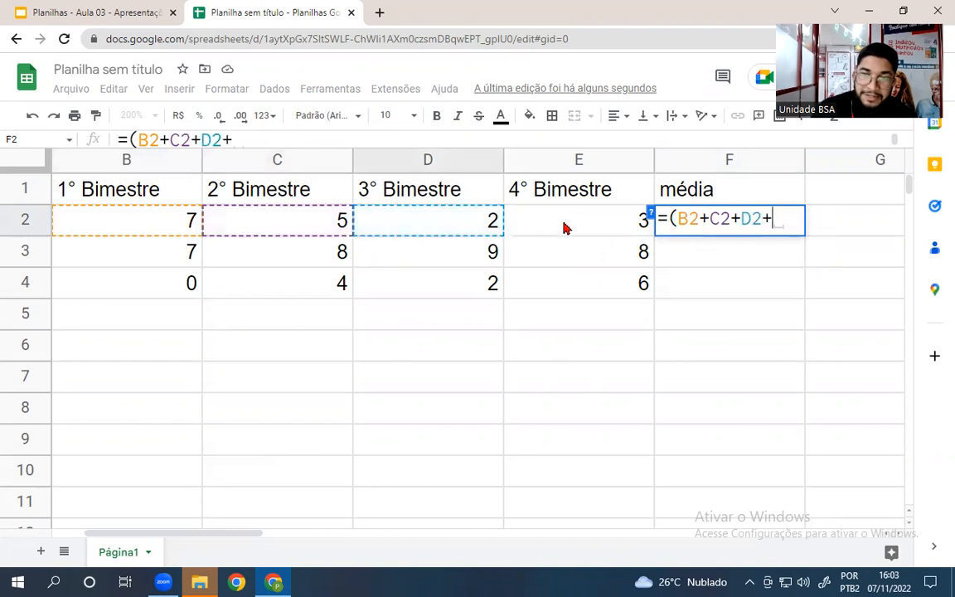
pyautogui.click(564, 226)
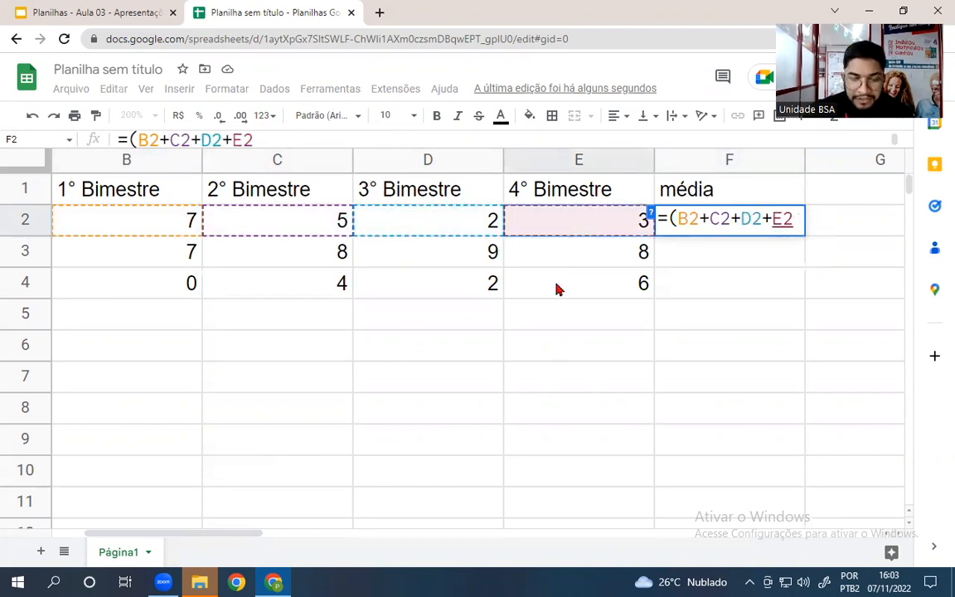
pyautogui.write(')/4')
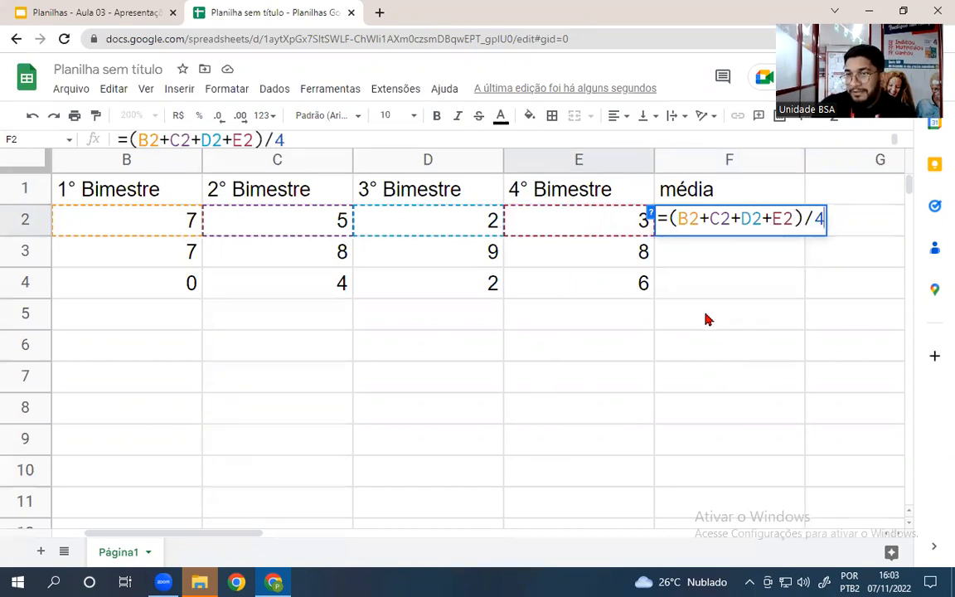
pyautogui.moveTo(793, 217); pyautogui.dragTo(675, 217)
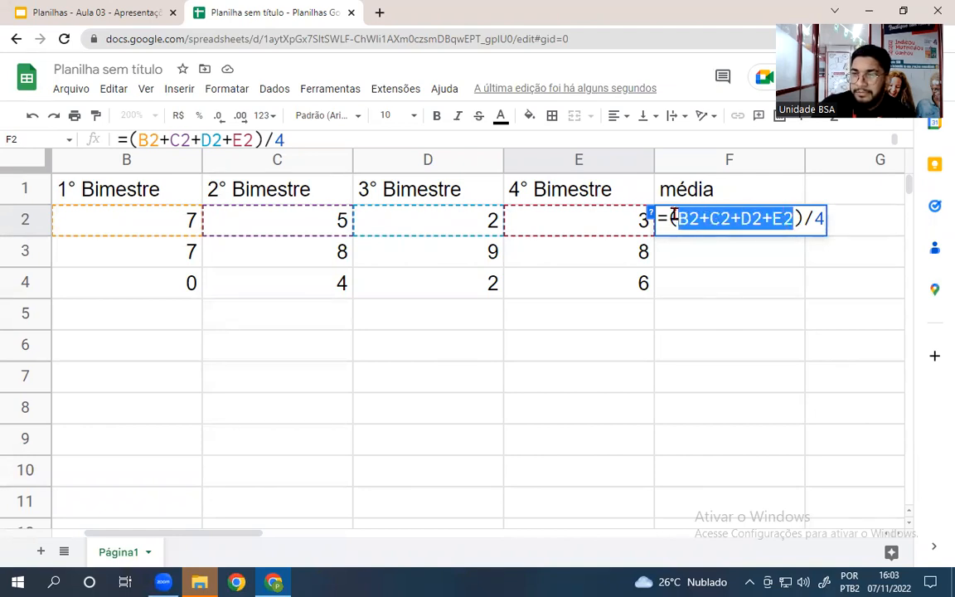
pyautogui.click(808, 219)
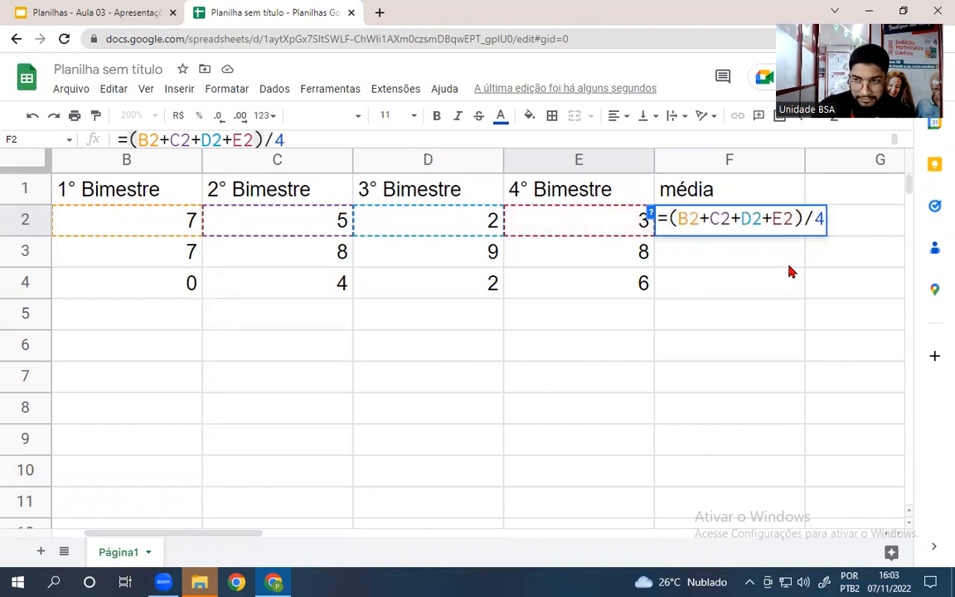
pyautogui.press('Return')
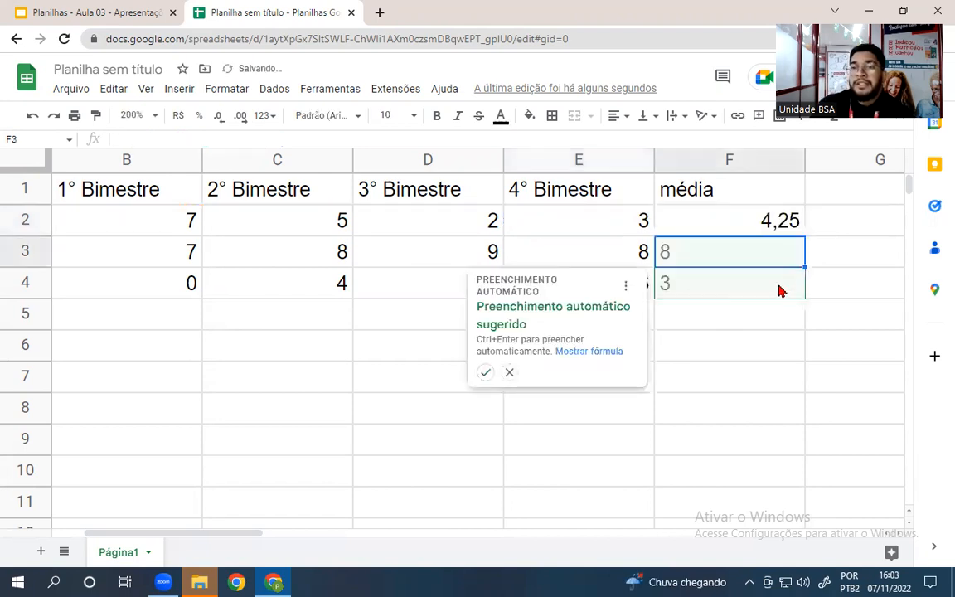
pyautogui.click(734, 327)
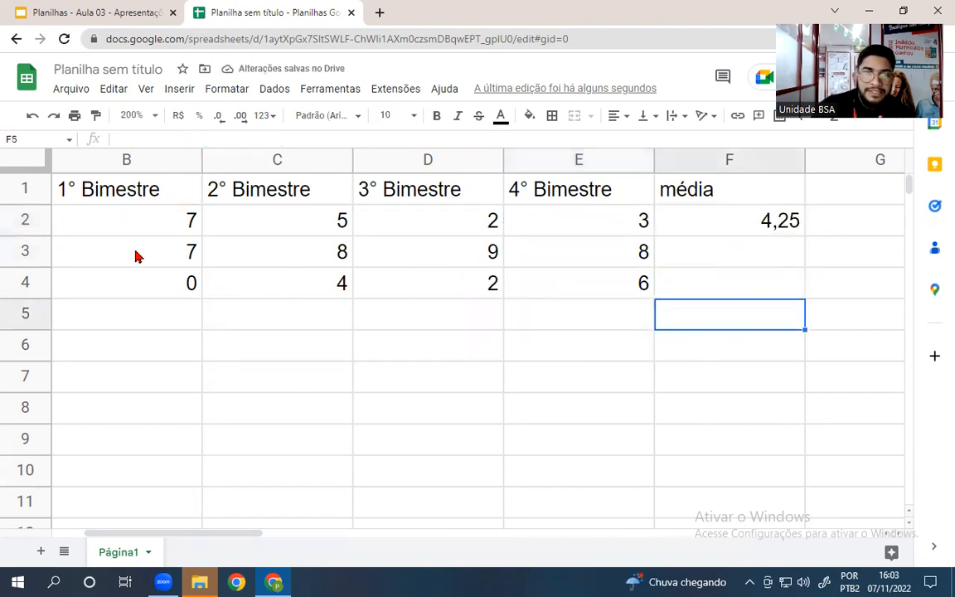
# Calculate the second student's média in F3 with the formula =soma(B3:E3)/4.
pyautogui.click(717, 255)
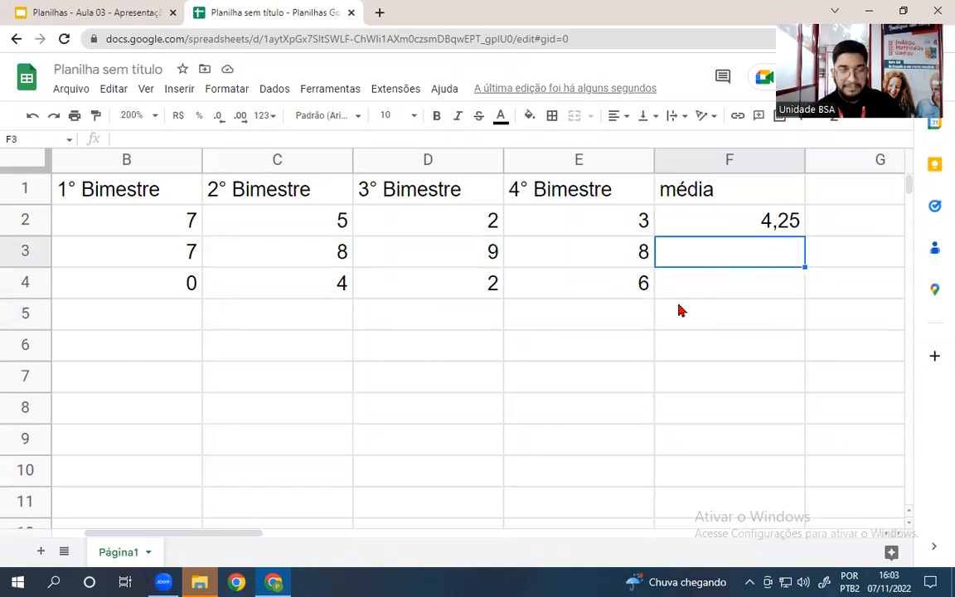
pyautogui.write('=som')
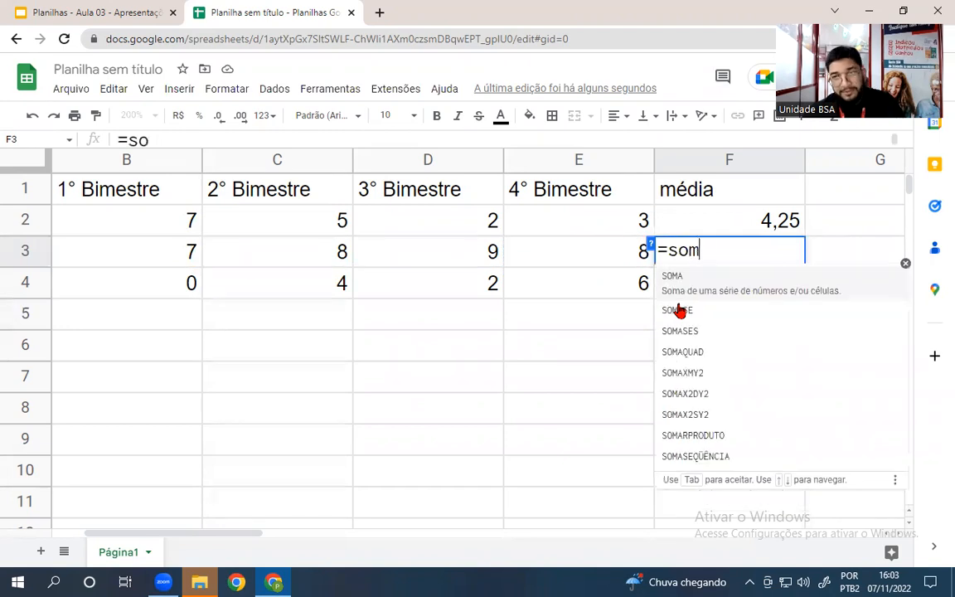
pyautogui.write('a(')
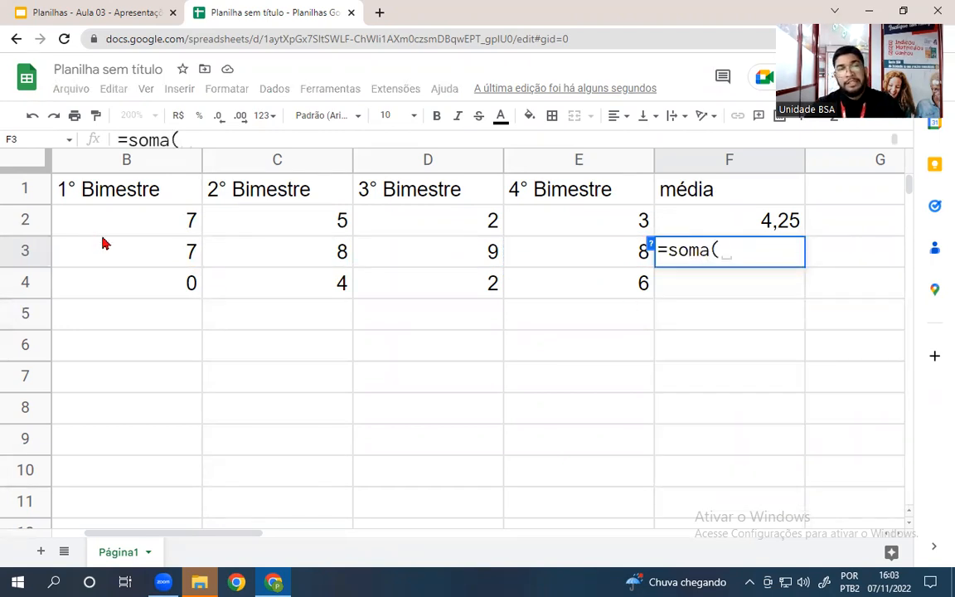
pyautogui.moveTo(122, 254); pyautogui.dragTo(543, 254)
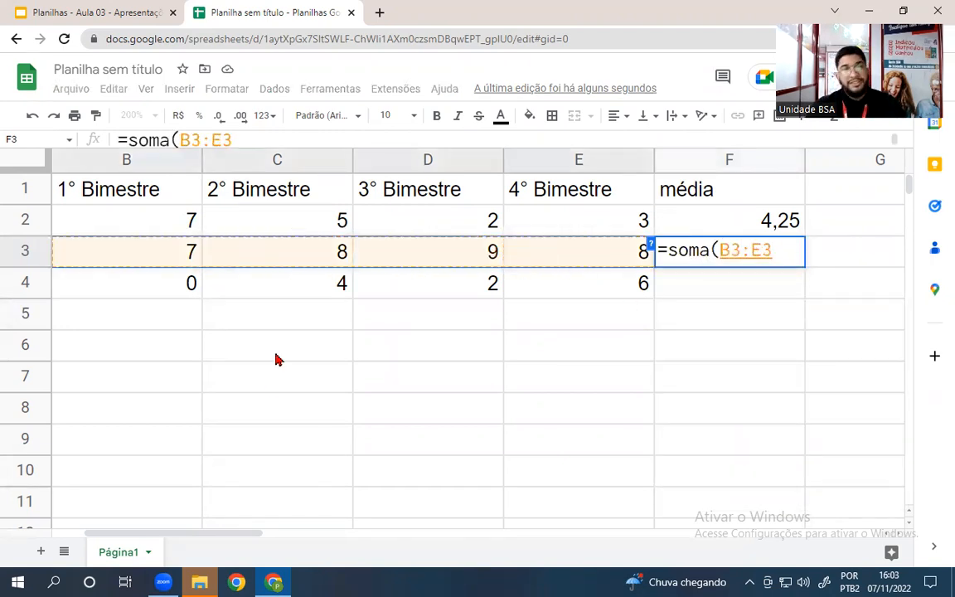
pyautogui.write(')')
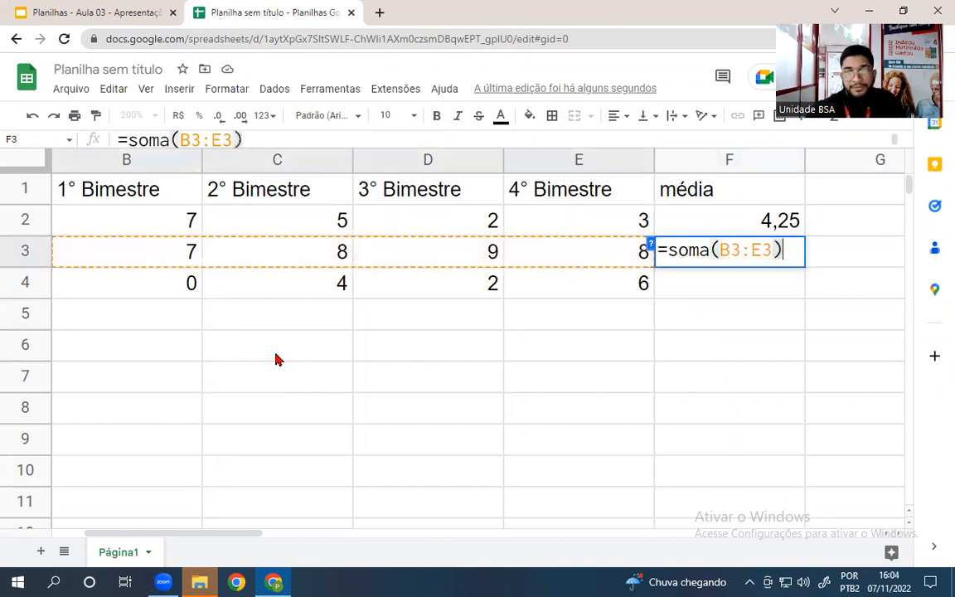
pyautogui.write('/4')
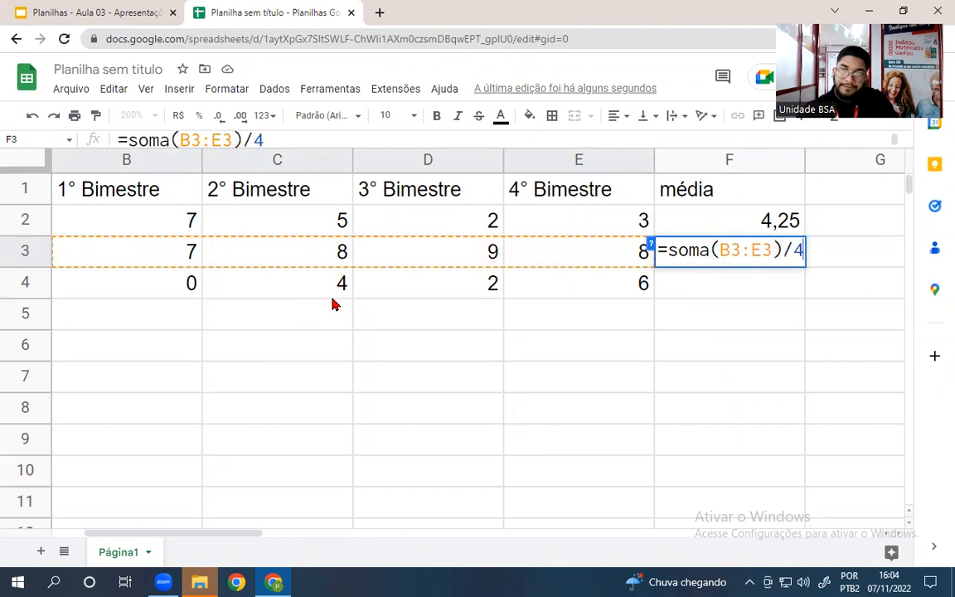
pyautogui.press('Return')
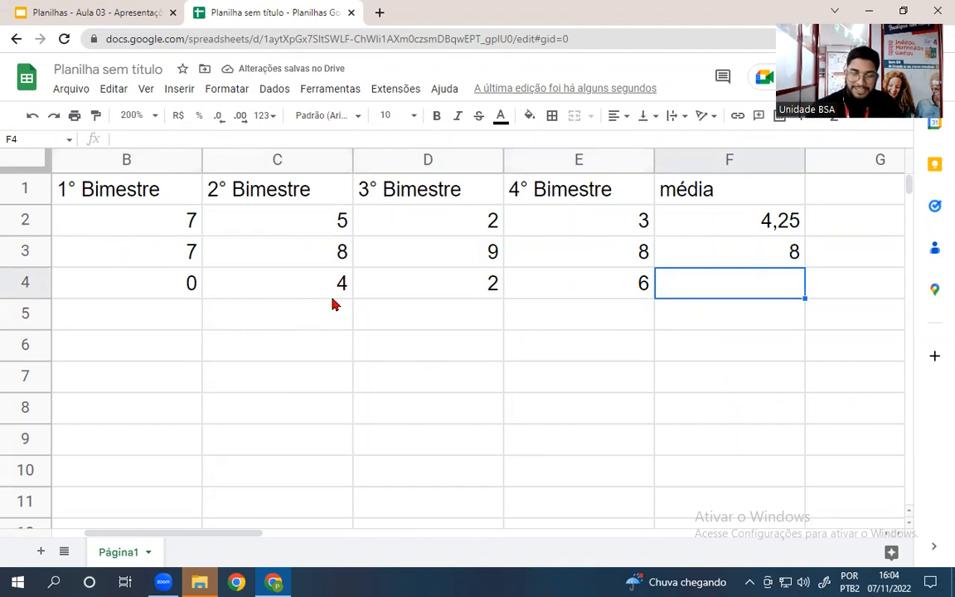
# Calculate the third student's média in F4 with the MÉDIA function over B4:E4.
pyautogui.write('=')
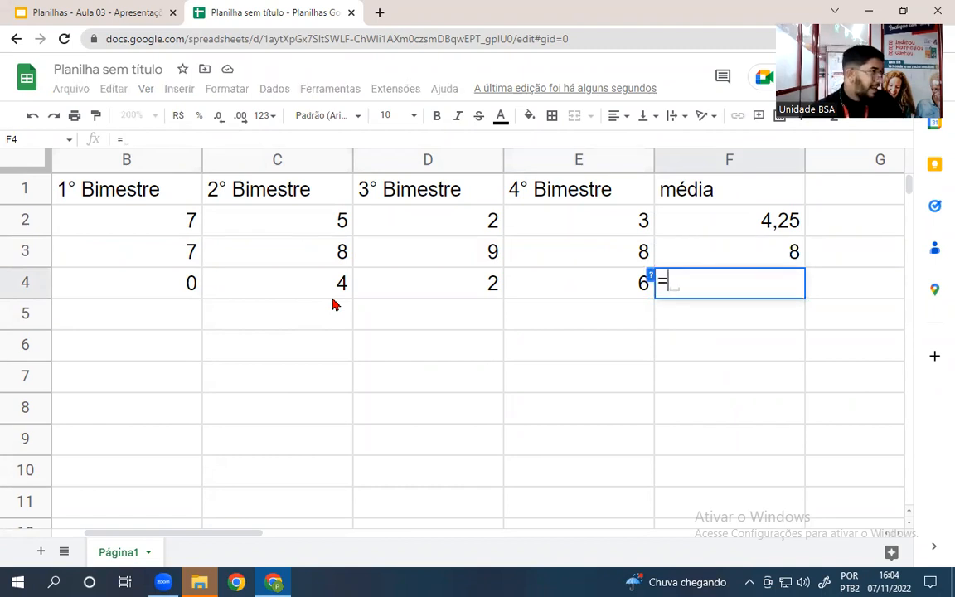
pyautogui.write('média')
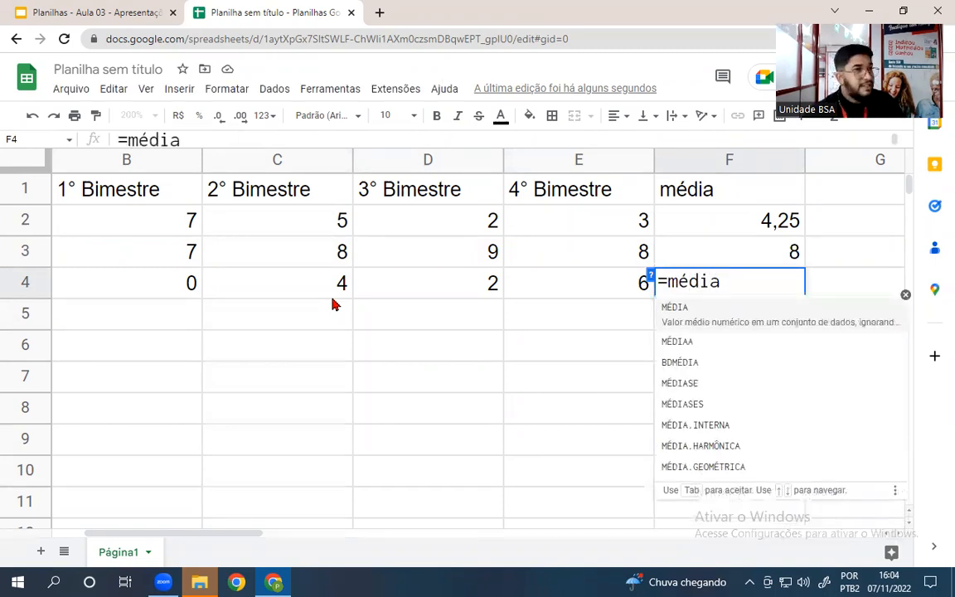
pyautogui.write('(')
pyautogui.moveTo(153, 283); pyautogui.dragTo(585, 301)
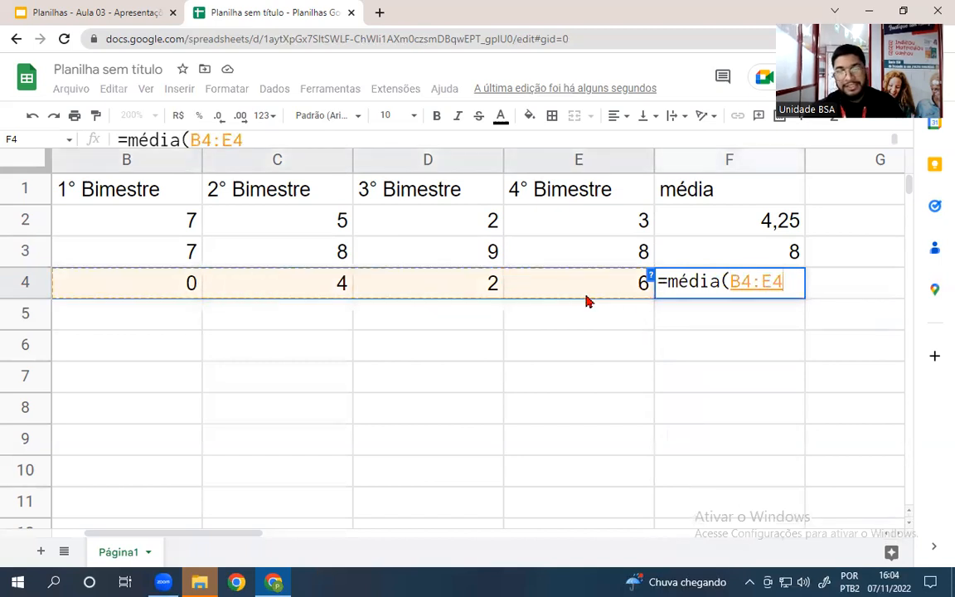
pyautogui.press('Return')
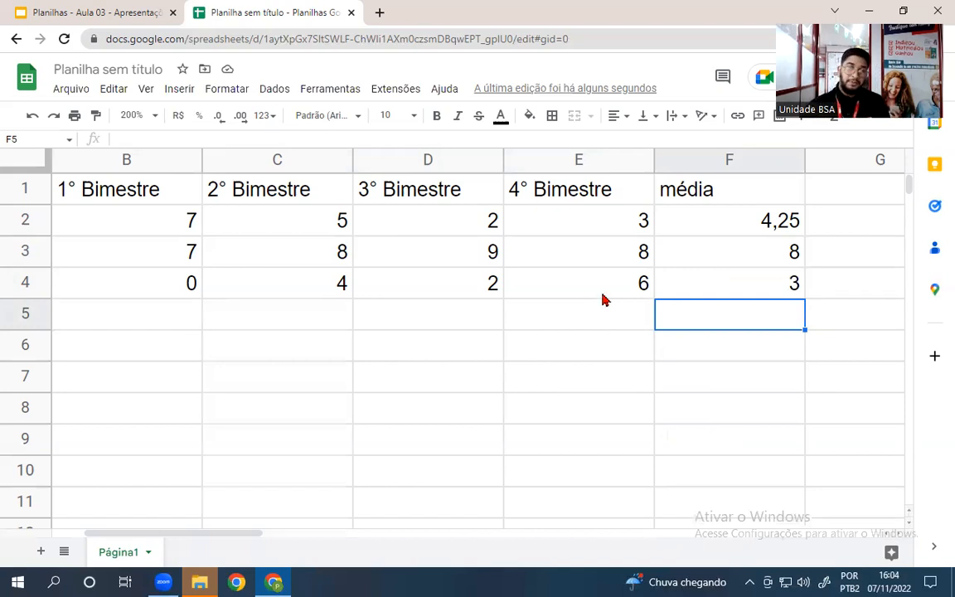
# Review the MÉDIA formula in F4, clear the third student's 1° Bimestre grade in B4 and check the effect on F4.
pyautogui.doubleClick(706, 284)
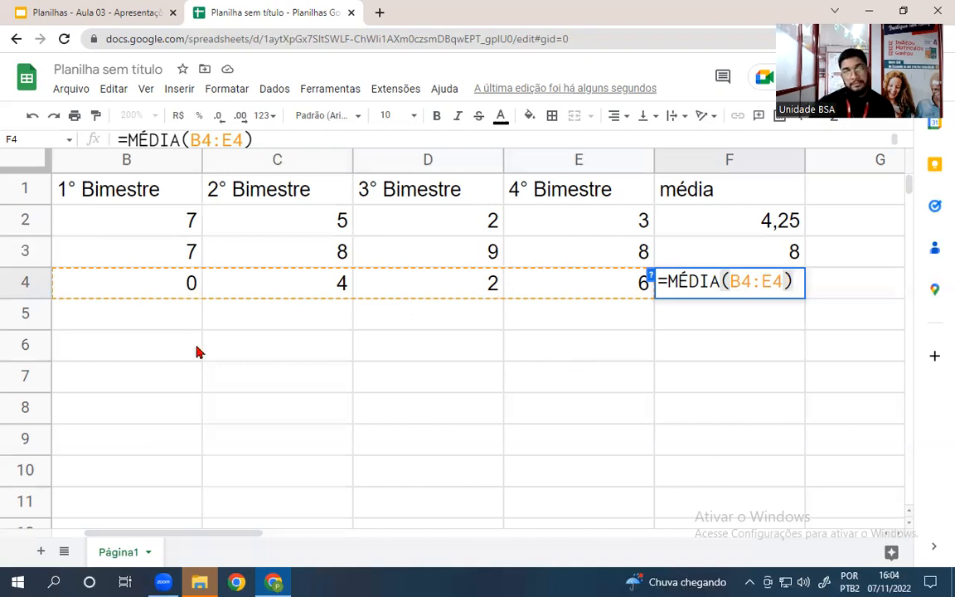
pyautogui.click(124, 283)
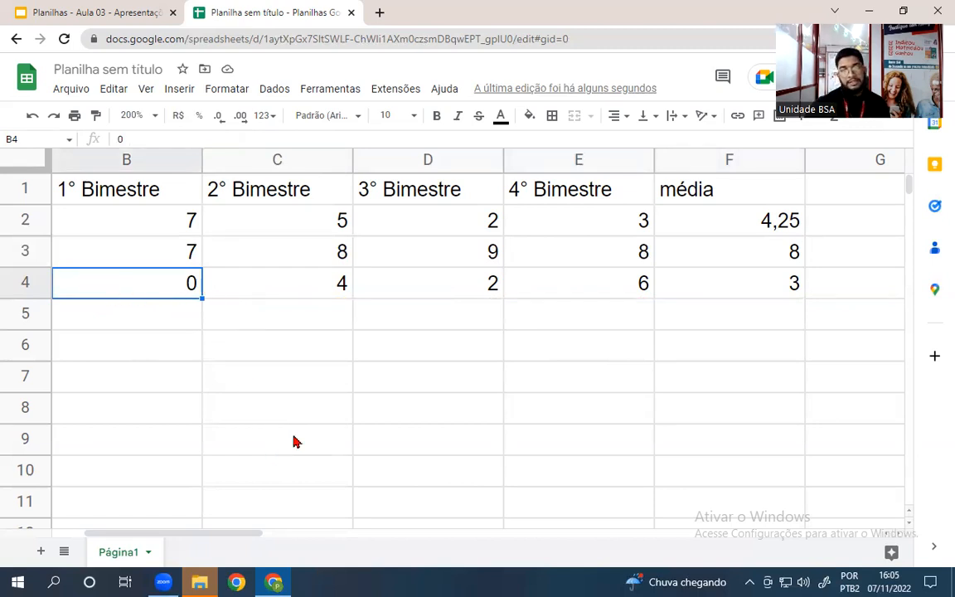
pyautogui.press('Delete')
pyautogui.click(281, 401)
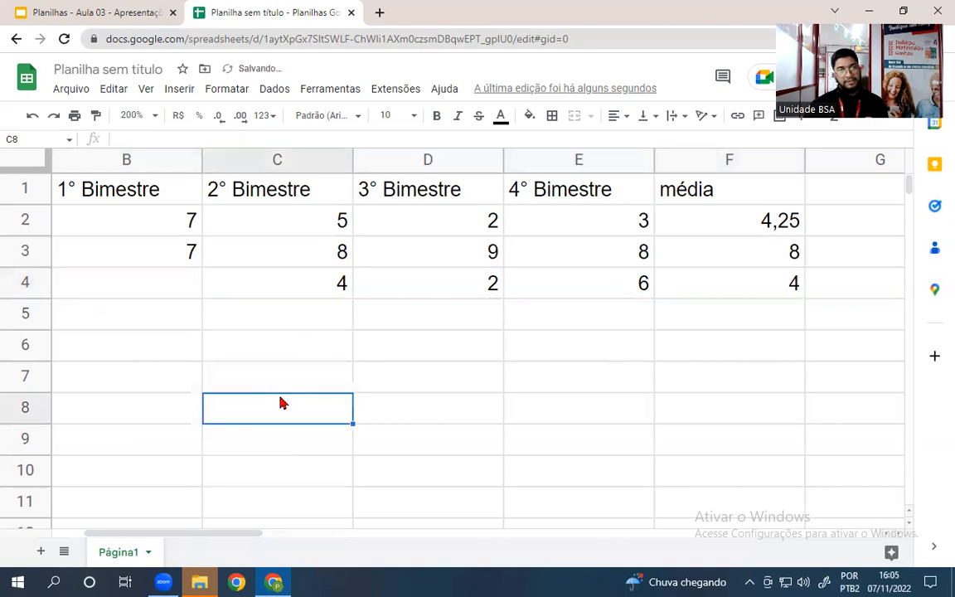
pyautogui.click(184, 288)
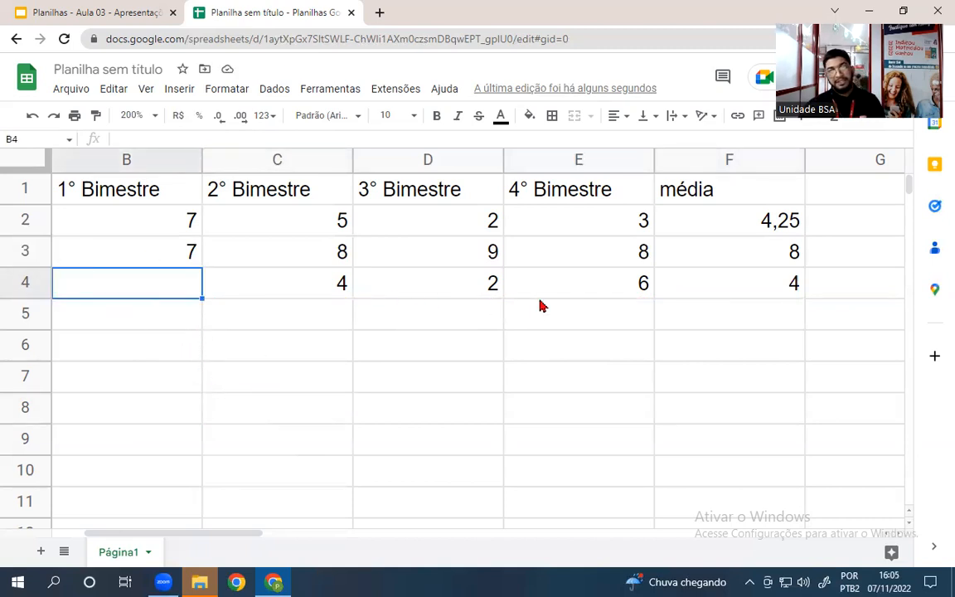
pyautogui.click(735, 290)
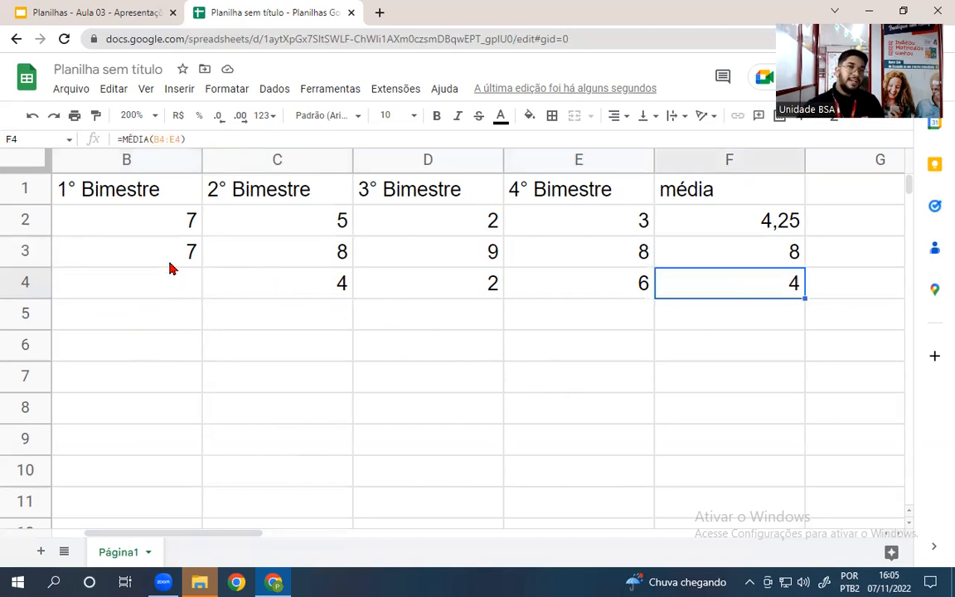
# Enter 0 as the third student's 1° Bimestre grade in B4.
pyautogui.click(158, 289)
pyautogui.write('0')
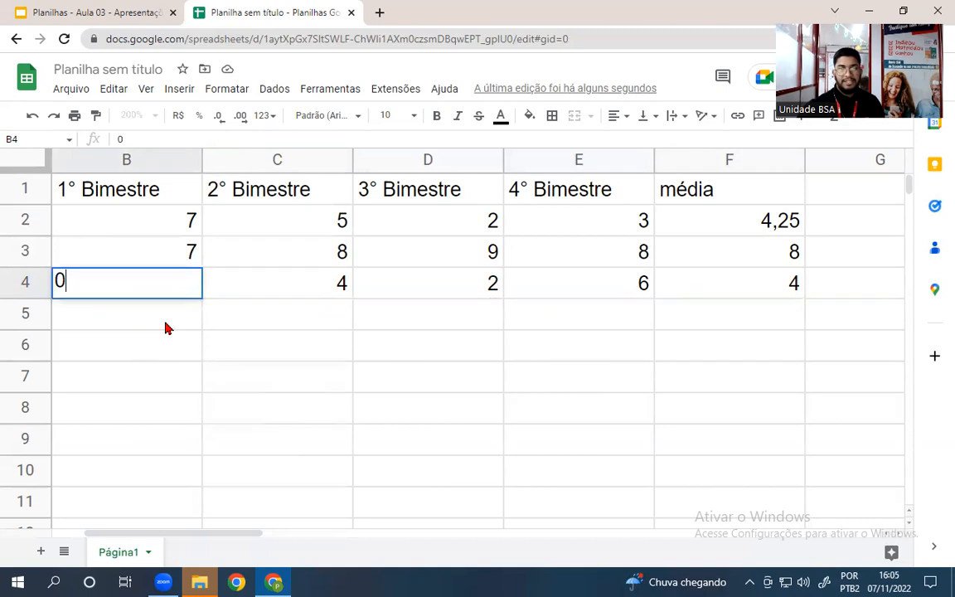
pyautogui.press('Return')
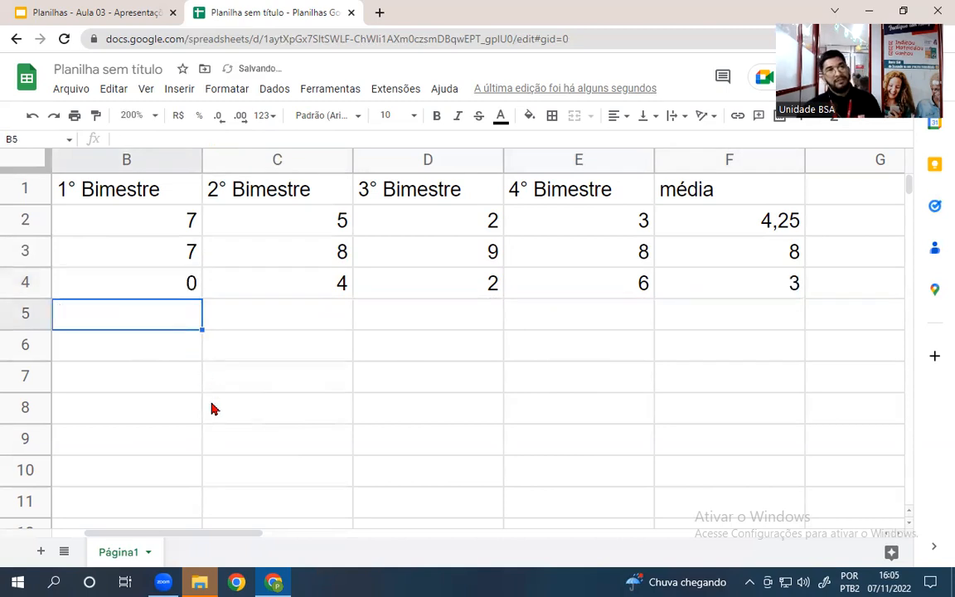
# Try -2 as the third student's 1° Bimestre grade in B4, and set it back to 0.
pyautogui.click(162, 286)
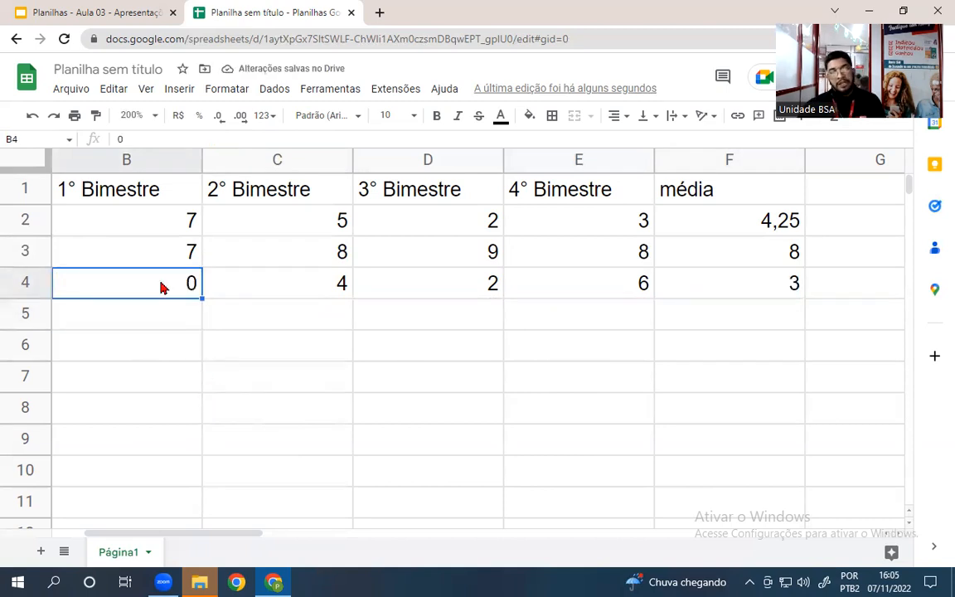
pyautogui.write('-2')
pyautogui.press('Return')
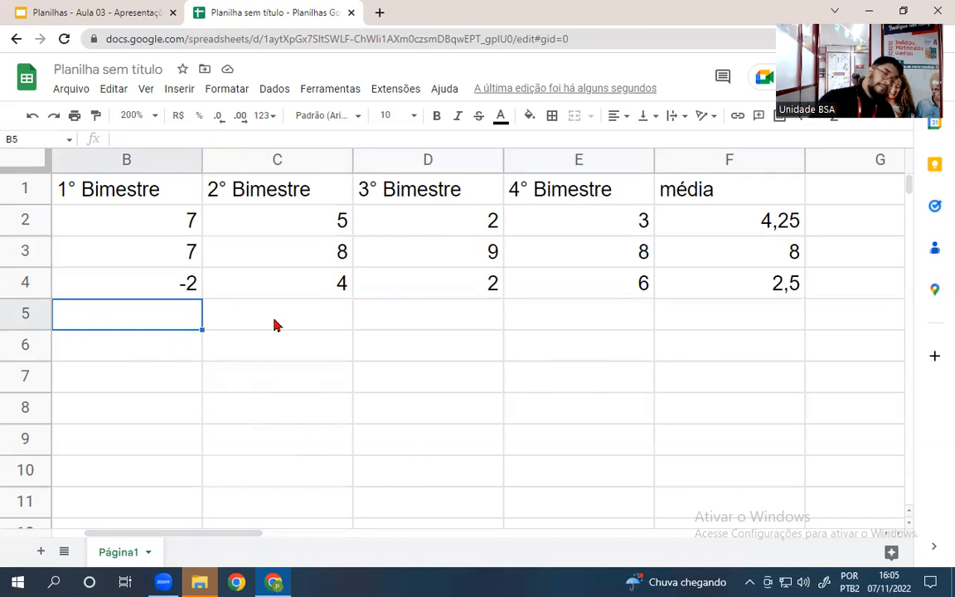
pyautogui.click(156, 278)
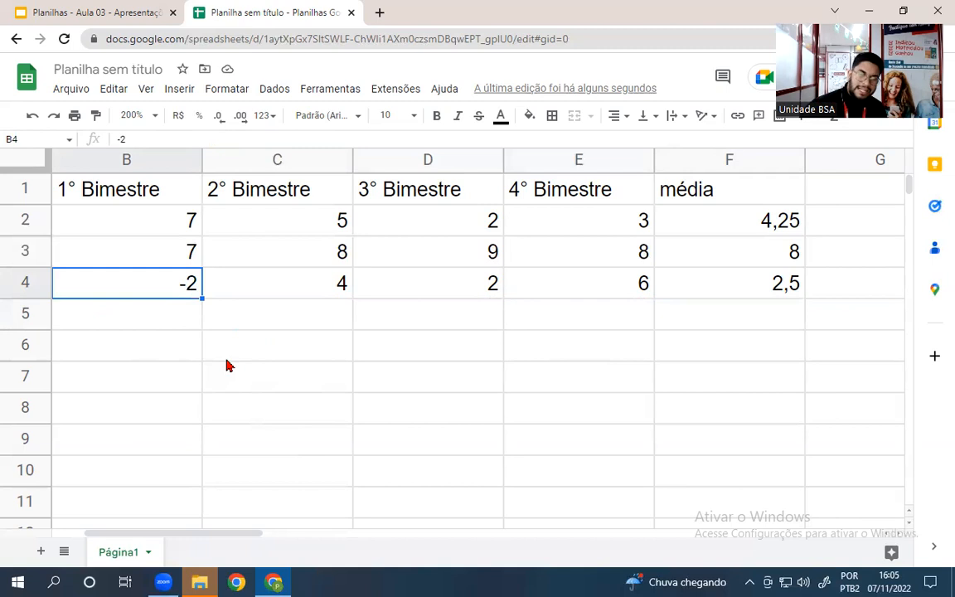
pyautogui.write('0')
pyautogui.press('Return')
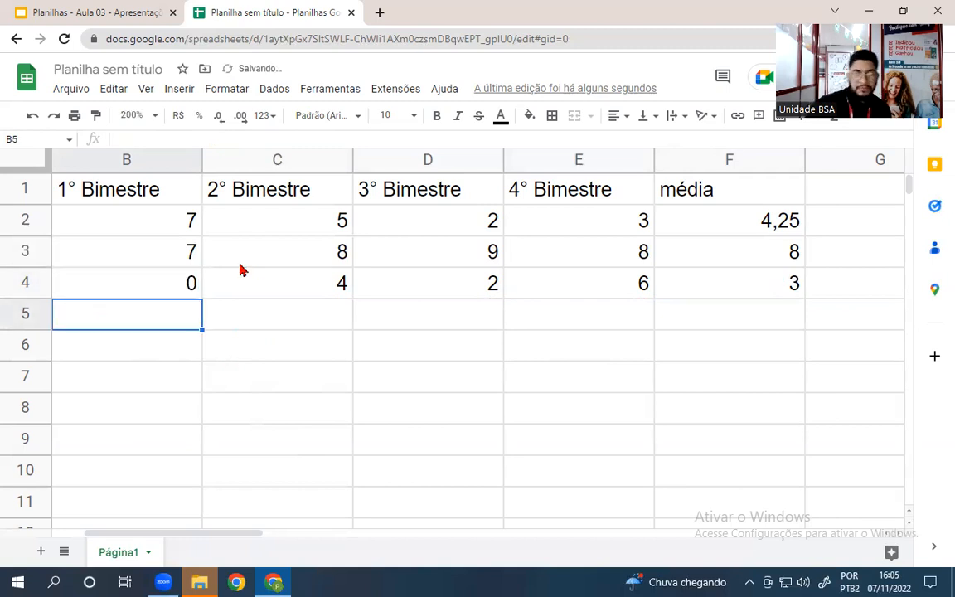
# Clear the 1° Bimestre grades of the third and second students in B4 and B3, checking the formula in F3.
pyautogui.click(150, 290)
pyautogui.press('Delete')
pyautogui.click(258, 377)
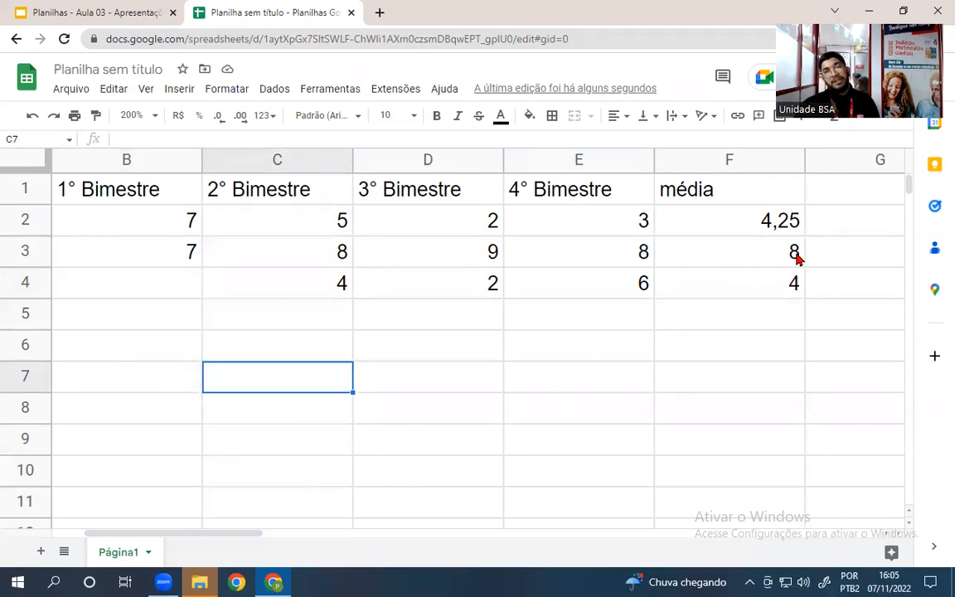
pyautogui.click(718, 257)
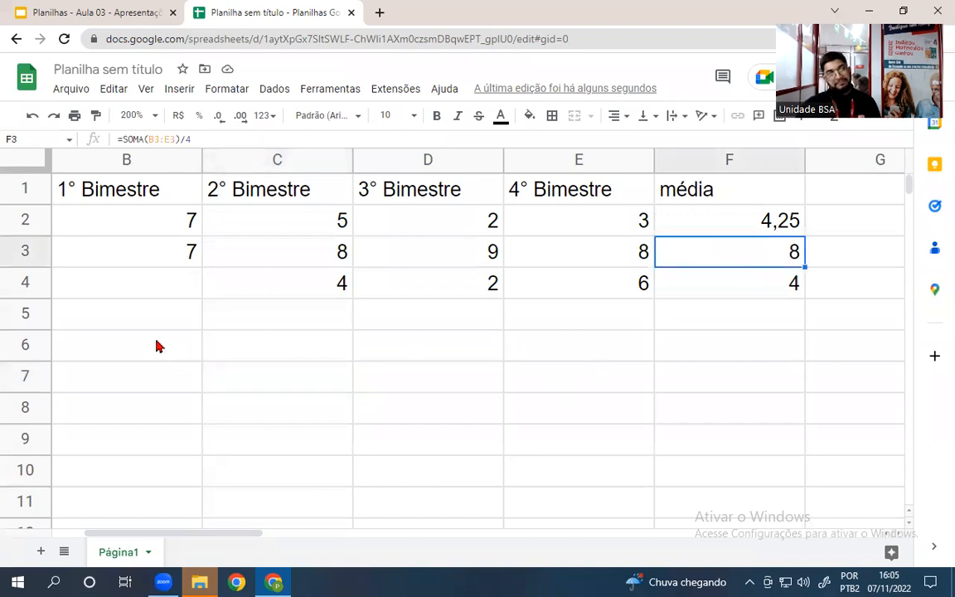
pyautogui.click(161, 250)
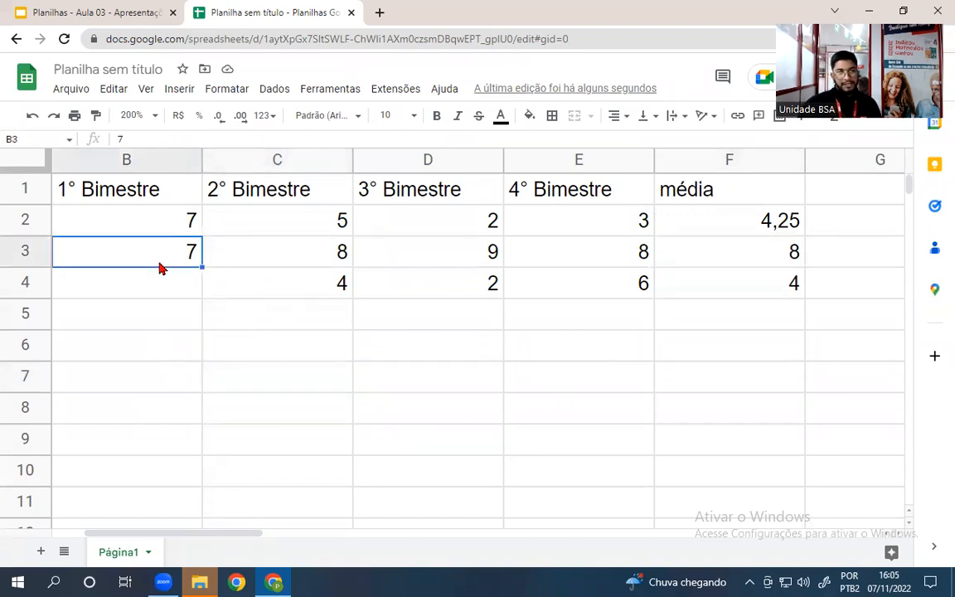
pyautogui.press('Delete')
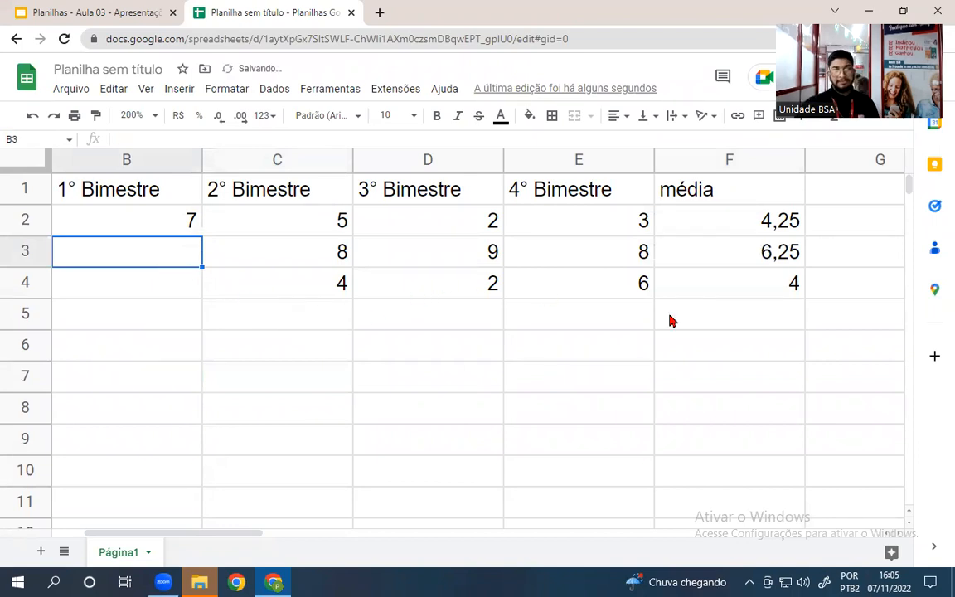
# Inspect the divisor of the SOMA formula in F3 and remove the stray B3 reference inserted before the 4.
pyautogui.click(737, 258)
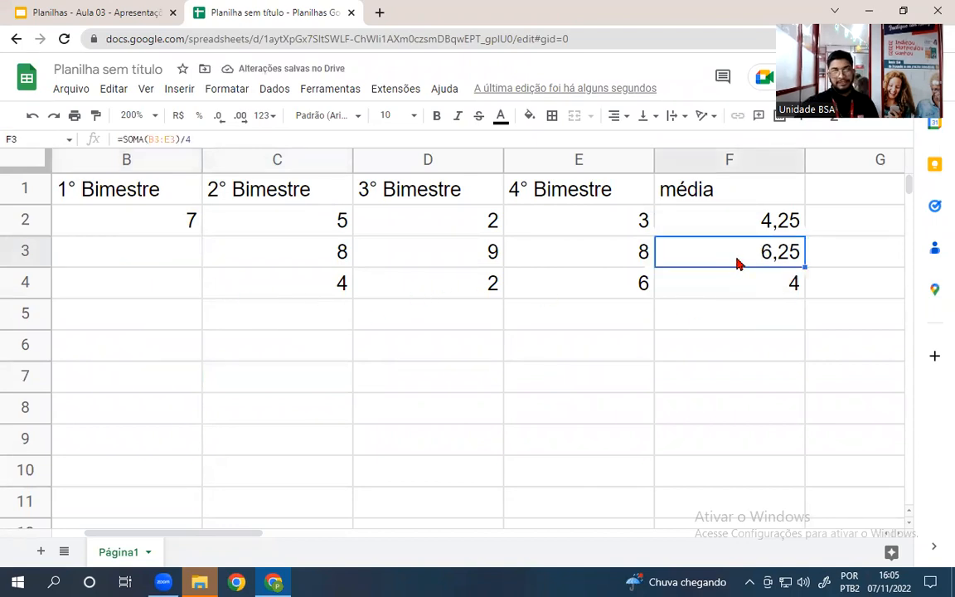
pyautogui.doubleClick(738, 258)
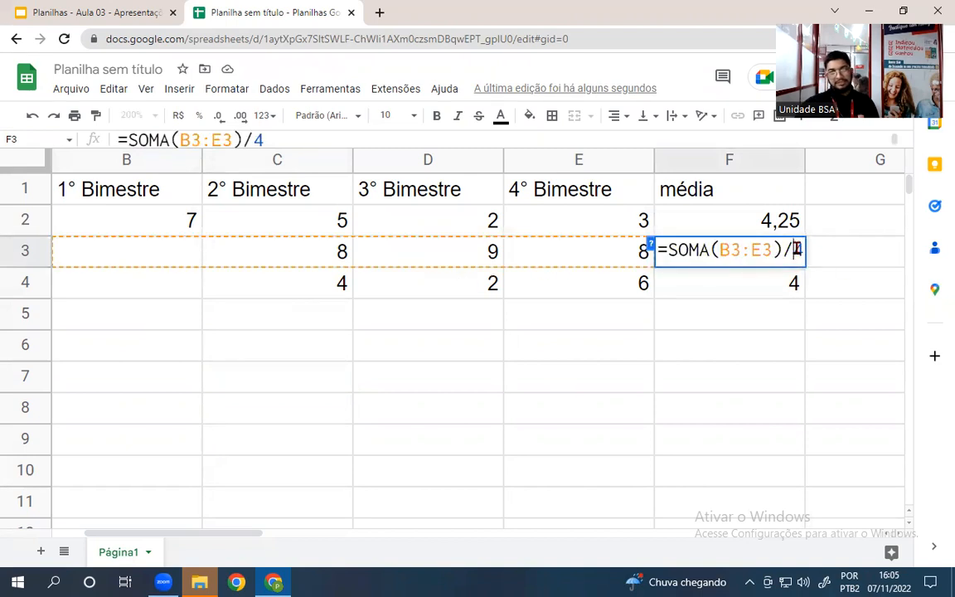
pyautogui.click(124, 252)
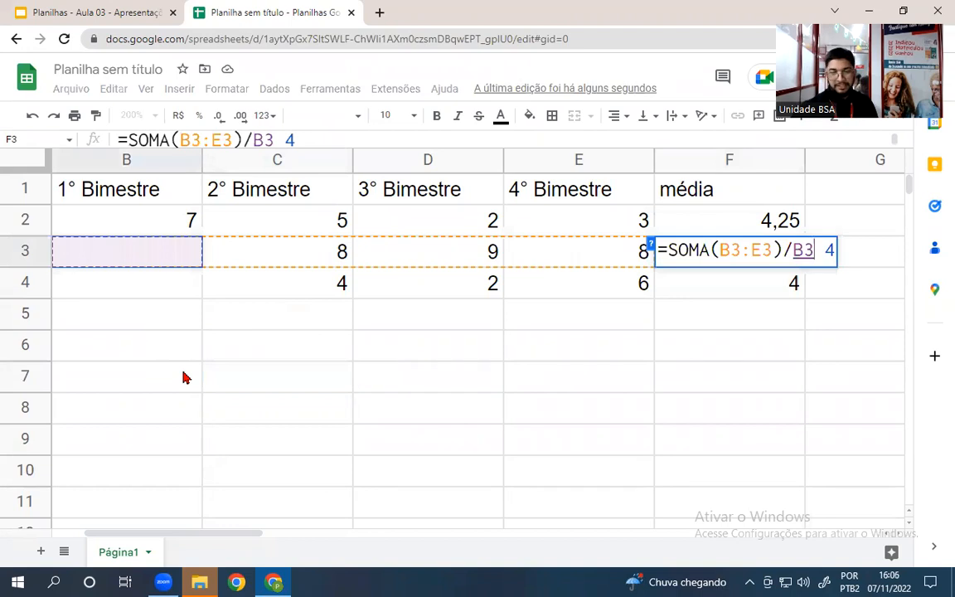
pyautogui.press('BackSpace')
pyautogui.press('BackSpace')
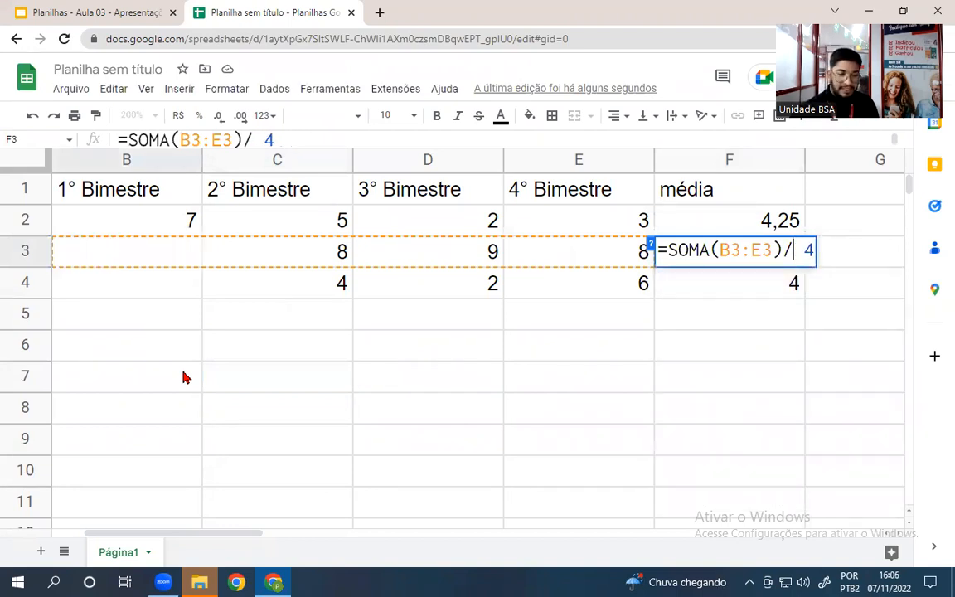
pyautogui.press('Delete')
pyautogui.press('Return')
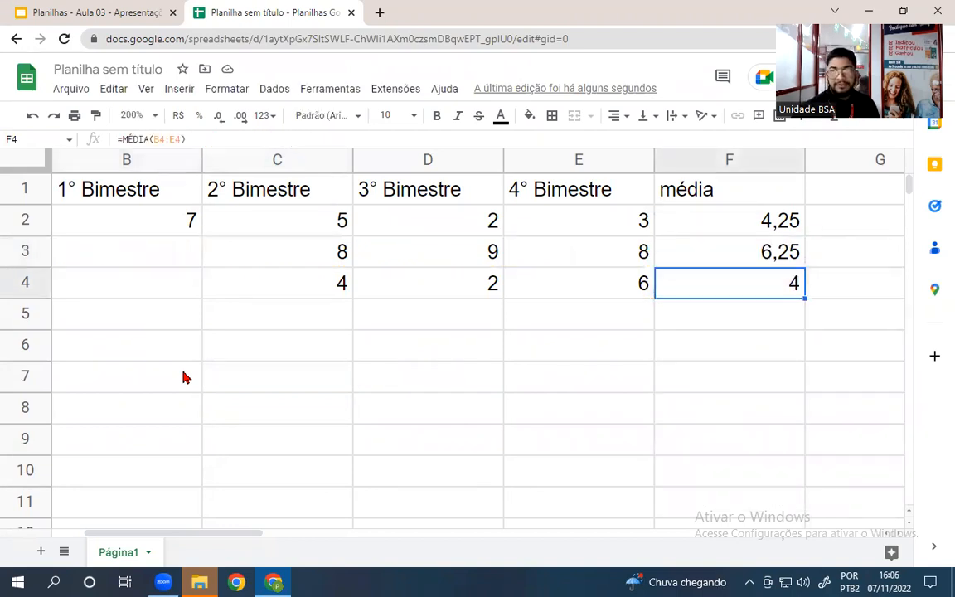
# Compare the média formulas in F2 and F4 without changing them, and select the empty 1° Bimestre cell B4.
pyautogui.doubleClick(704, 221)
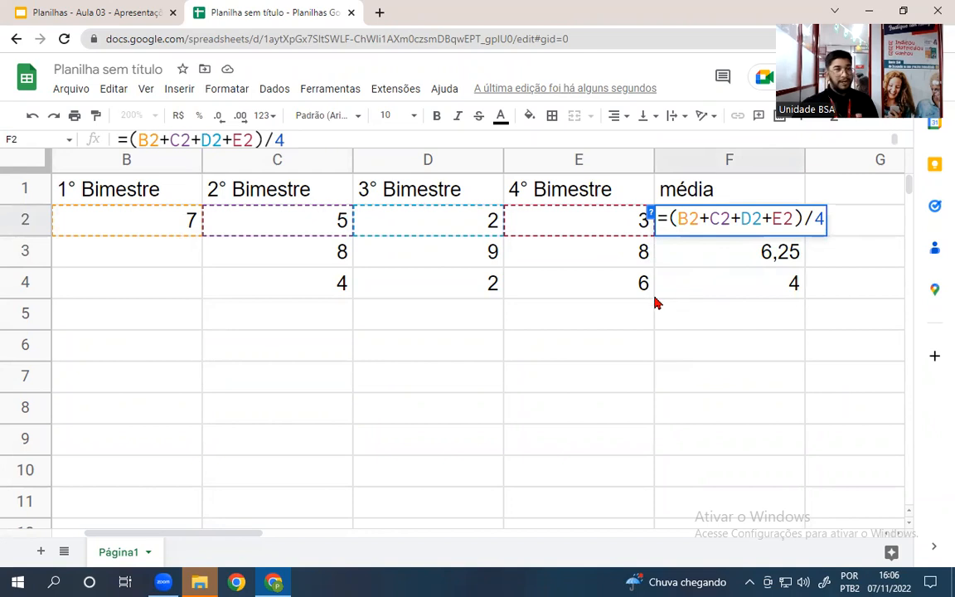
pyautogui.click(736, 284)
pyautogui.doubleClick(736, 284)
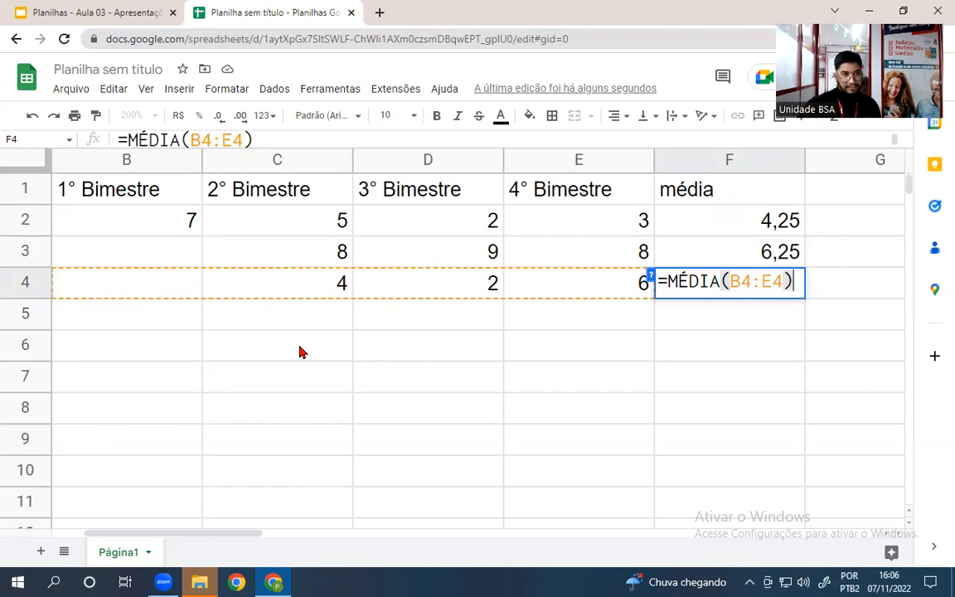
pyautogui.press('Return')
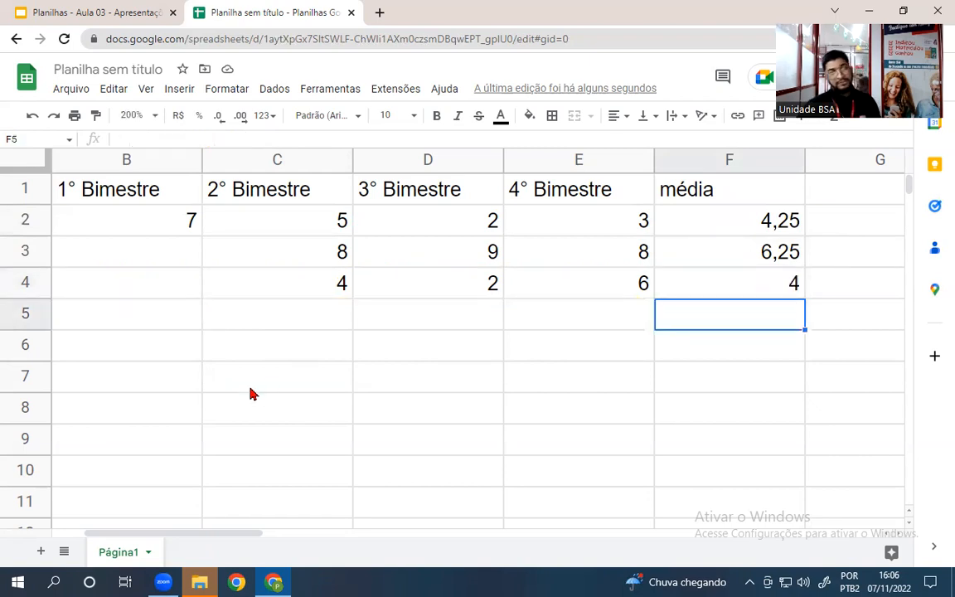
pyautogui.click(135, 280)
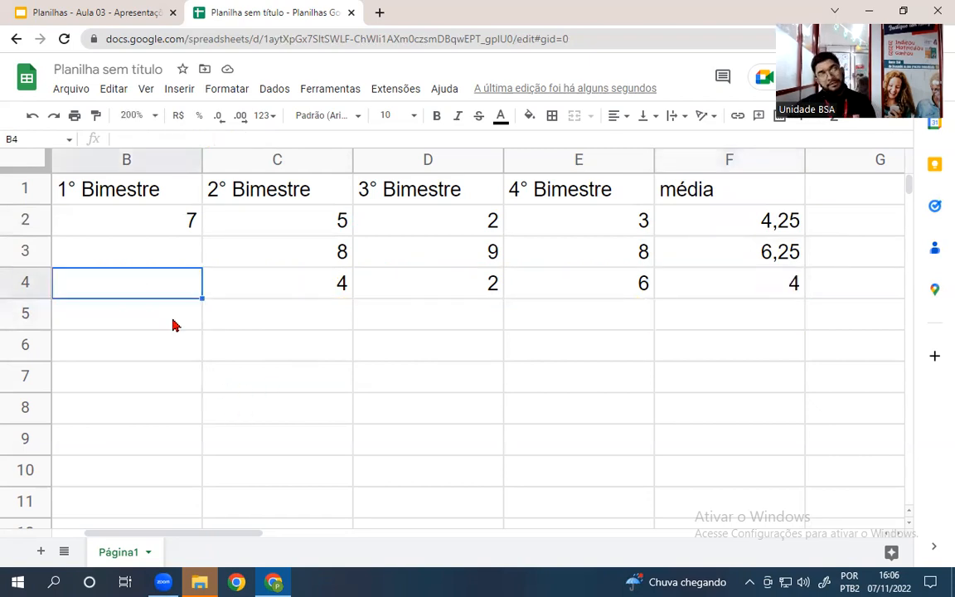
# Enter 0 as the third student's 1° Bimestre grade in B4.
pyautogui.write('0')
pyautogui.press('Return')
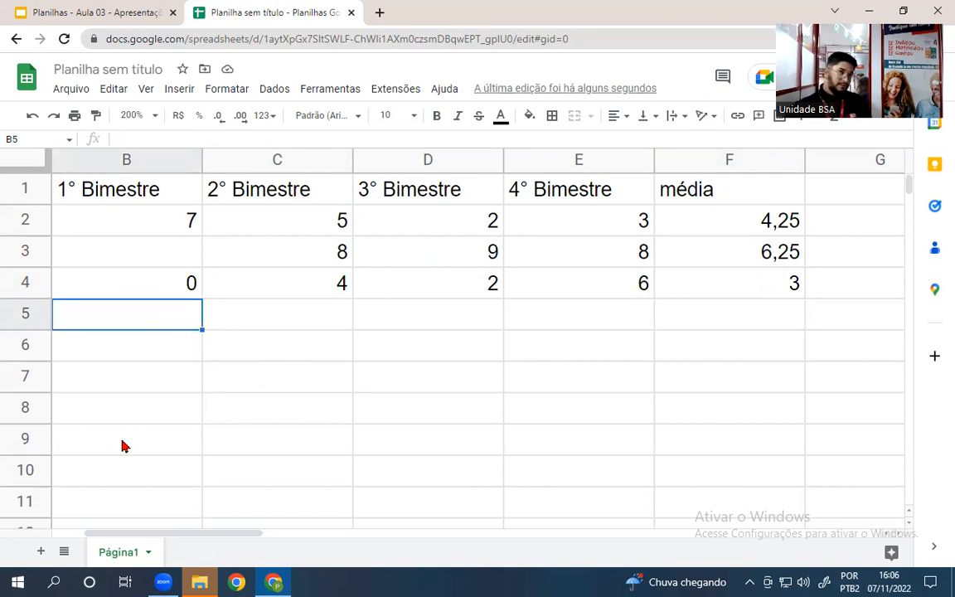
# Switch to the Planilhas - Aula 03 presentation in Google Slides, start the slideshow and advance to the Funções de hora slide.
pyautogui.click(93, 15)
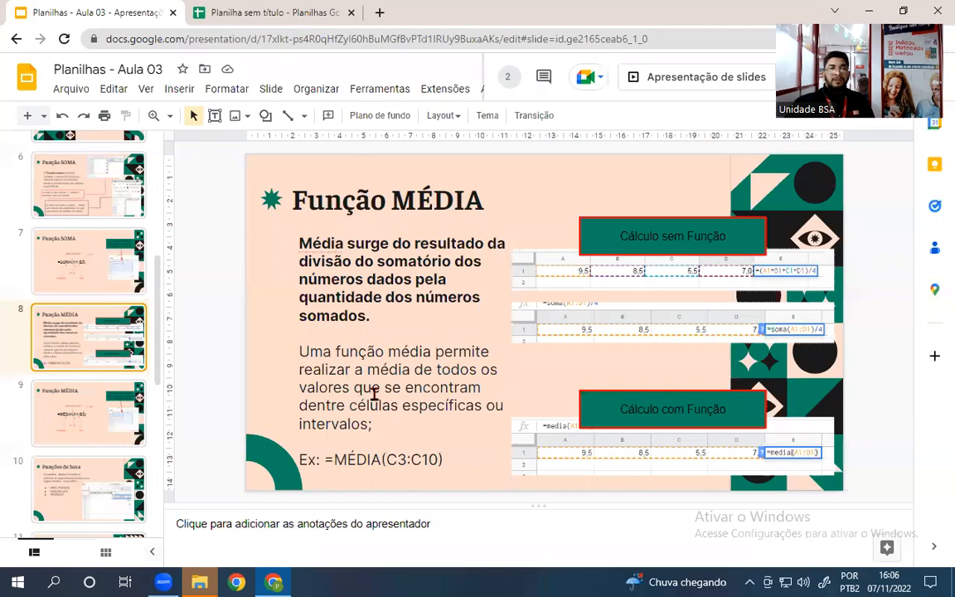
pyautogui.click(661, 76)
pyautogui.click(767, 261)
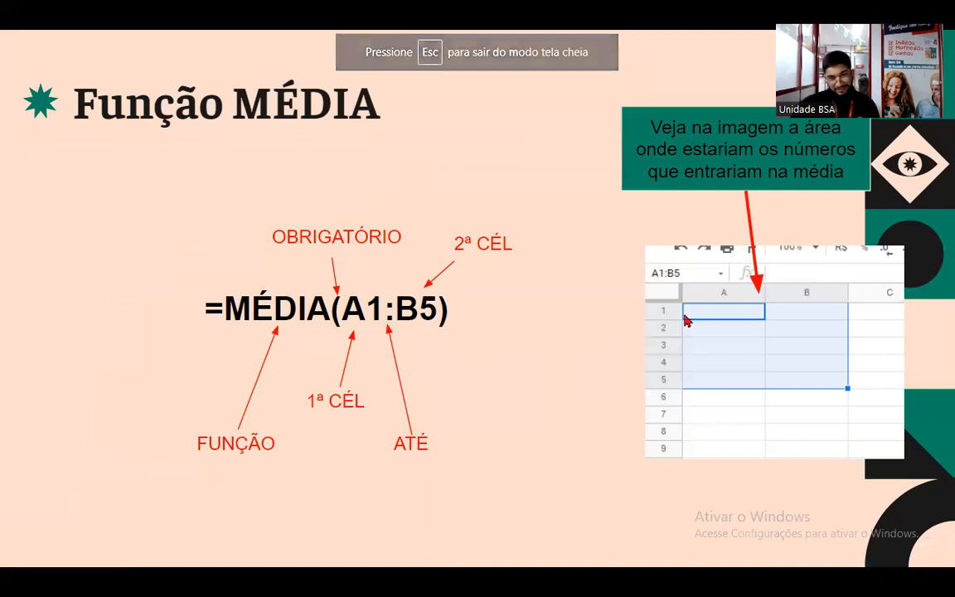
pyautogui.press('Right')
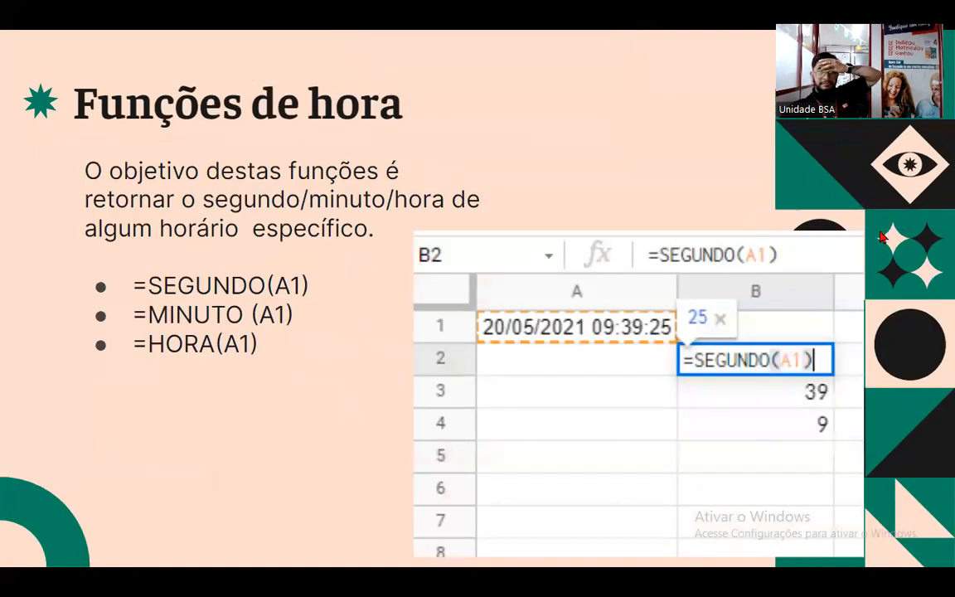
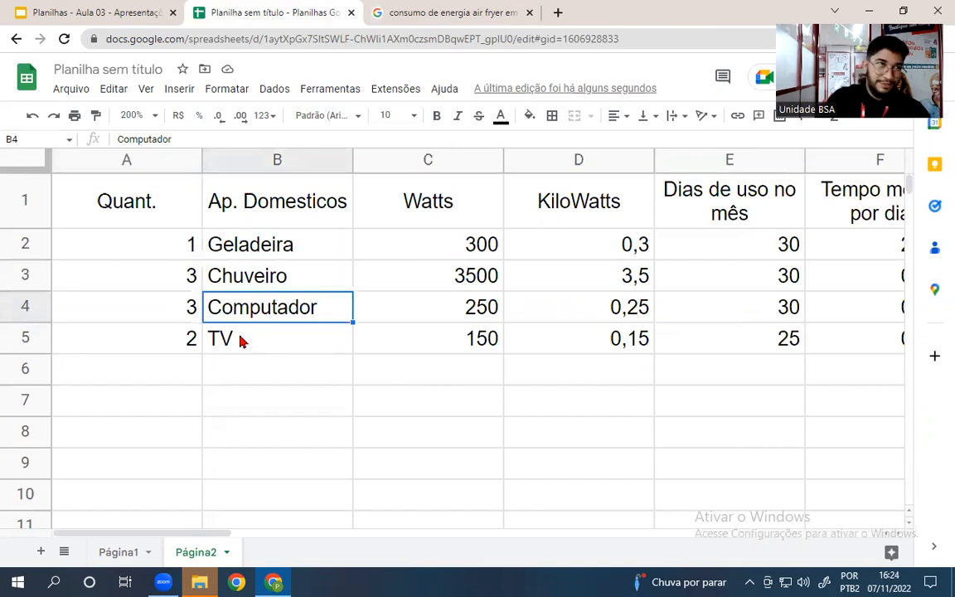
pyautogui.click(177, 305)
pyautogui.click(260, 314)
pyautogui.click(187, 318)
pyautogui.click(267, 317)
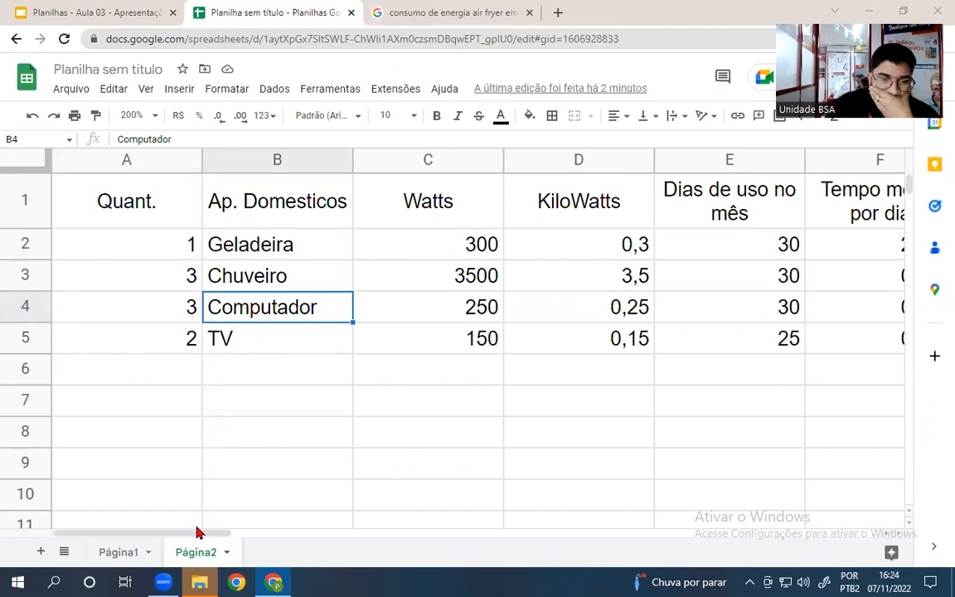
# Start the Geladeira's Consumo médio formula in G2 on Página2 with =A2*D2*E2, multiplying quantity, kilowatts and days of use.
pyautogui.moveTo(198, 533); pyautogui.dragTo(253, 536)
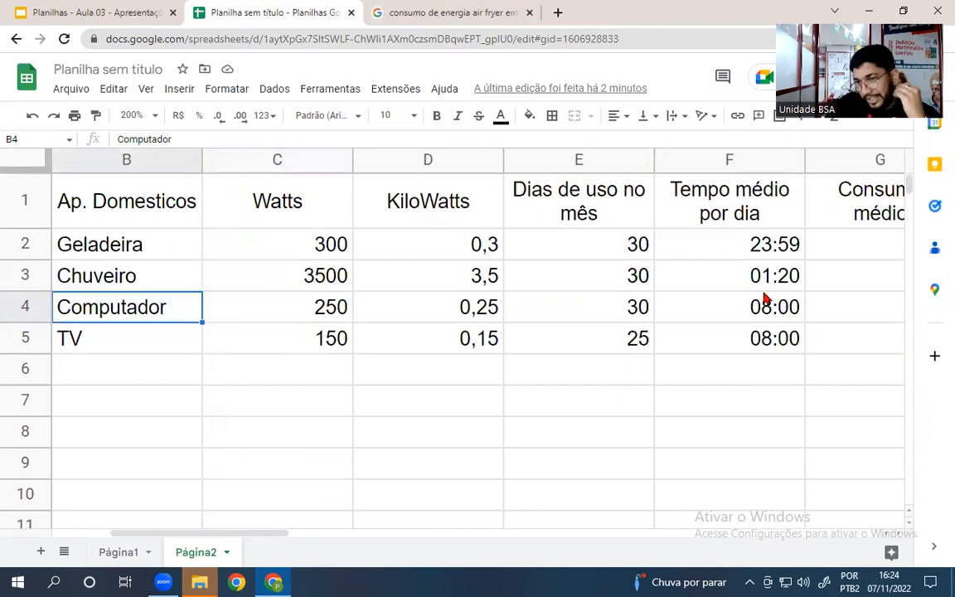
pyautogui.click(853, 249)
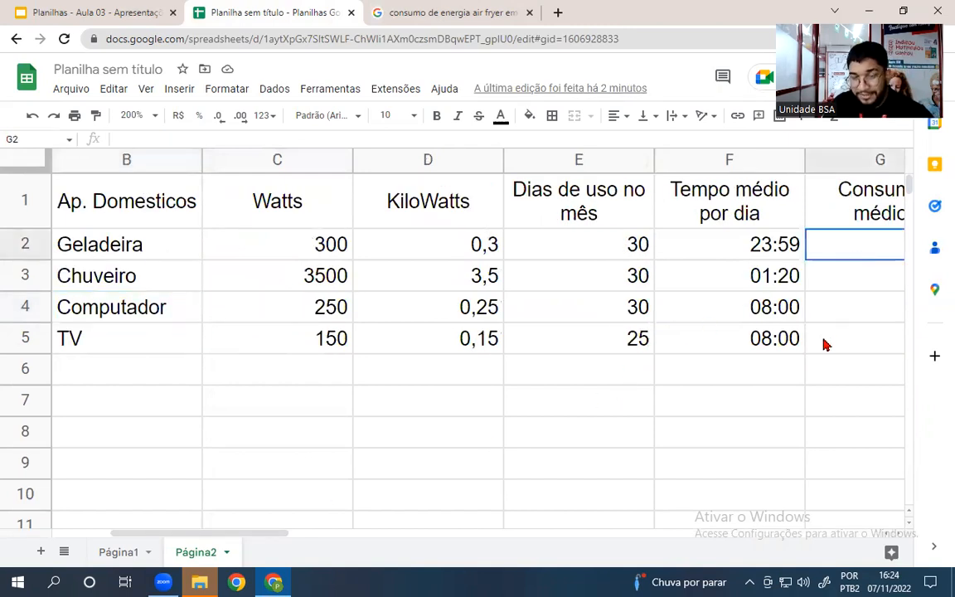
pyautogui.write('=')
pyautogui.moveTo(253, 534); pyautogui.dragTo(149, 529)
pyautogui.click(152, 255)
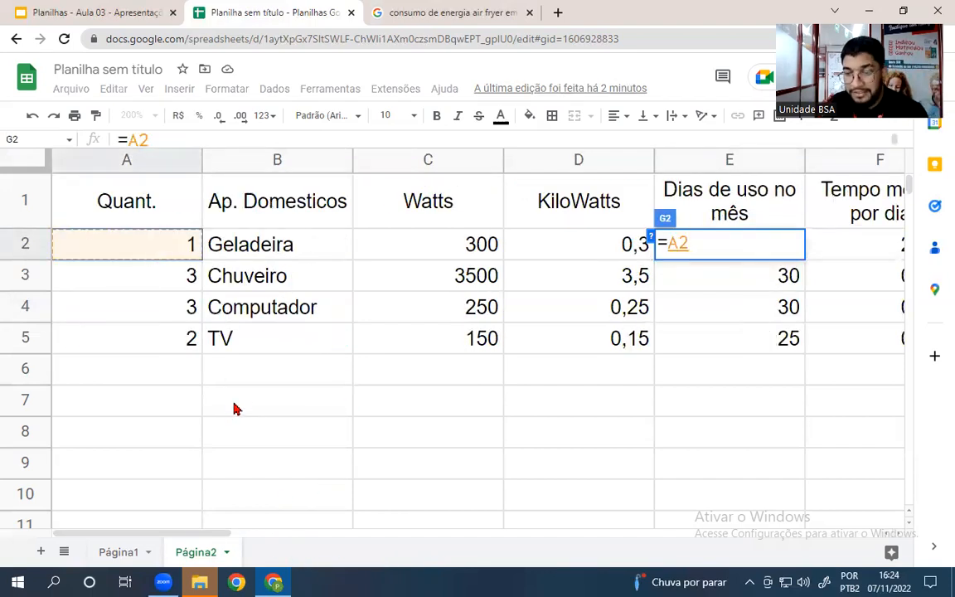
pyautogui.write('*')
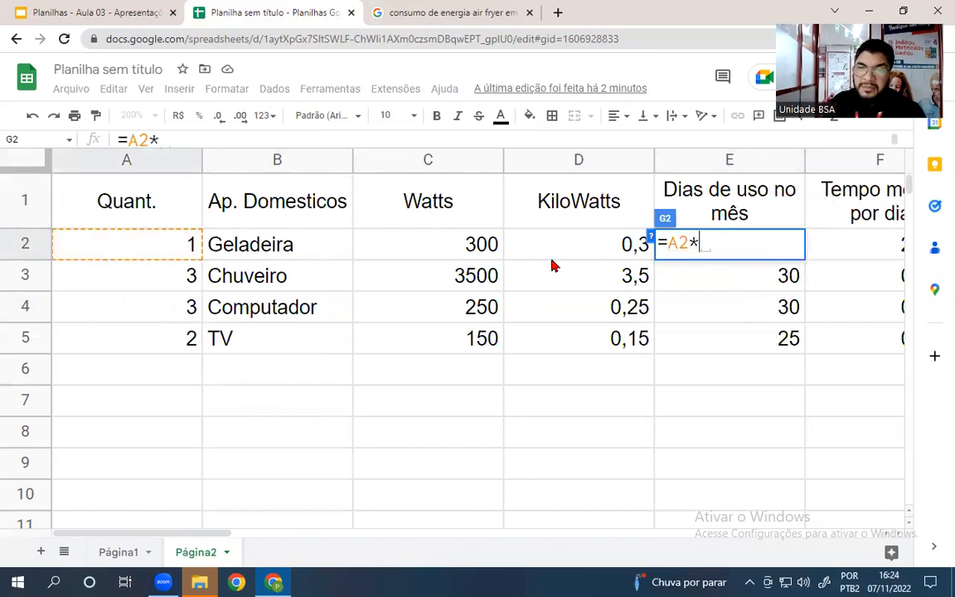
pyautogui.click(580, 248)
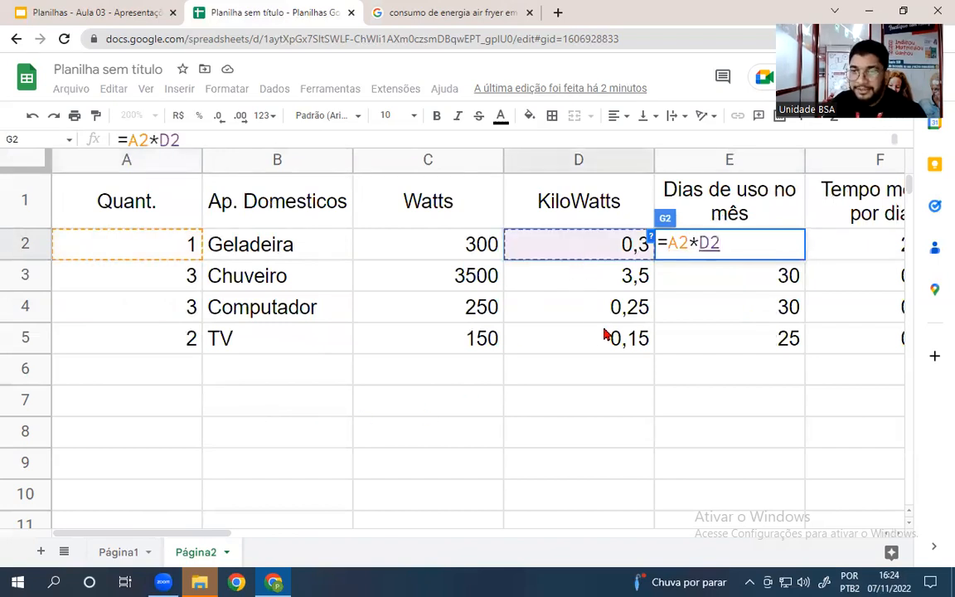
pyautogui.write('*')
pyautogui.moveTo(202, 537); pyautogui.dragTo(300, 538)
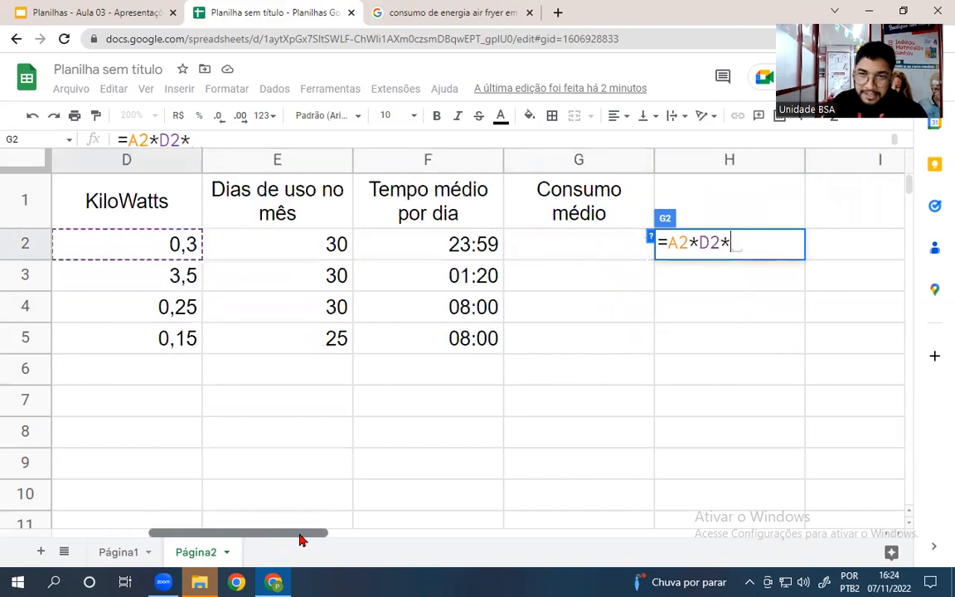
pyautogui.click(282, 244)
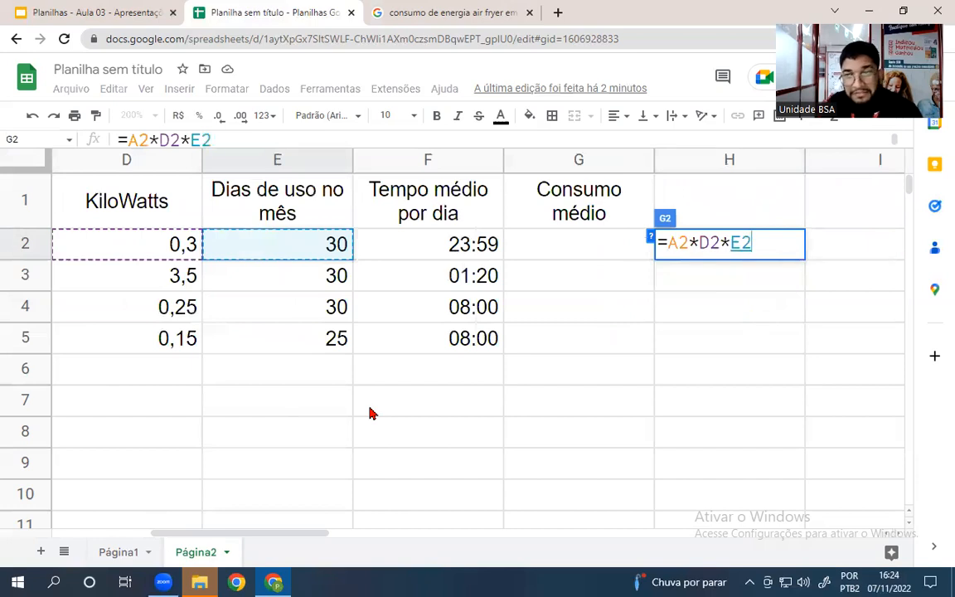
# Extend the G2 formula with *((hora(F2)+ to multiply by the hours of the average daily time.
pyautogui.write('*((')
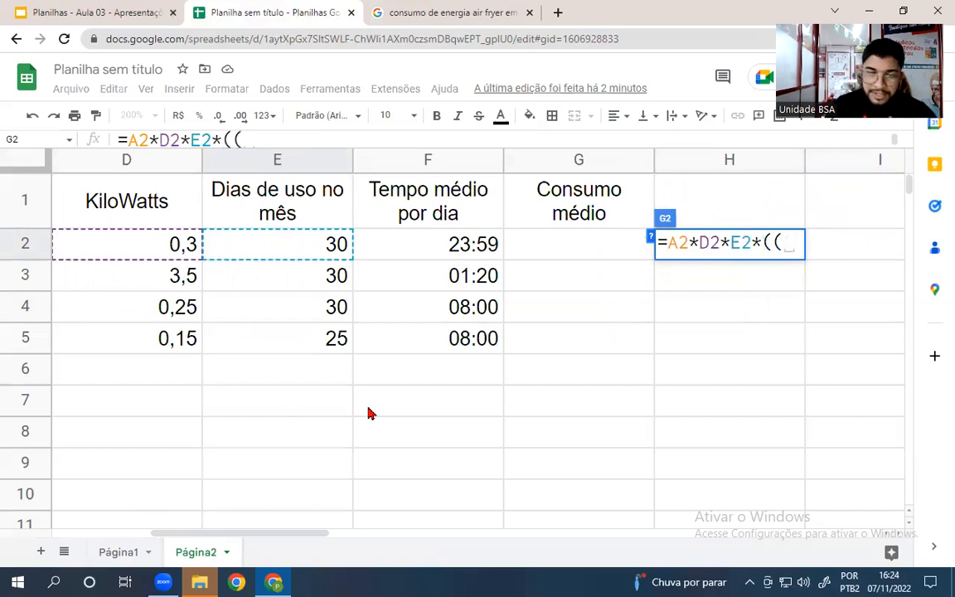
pyautogui.write('ho')
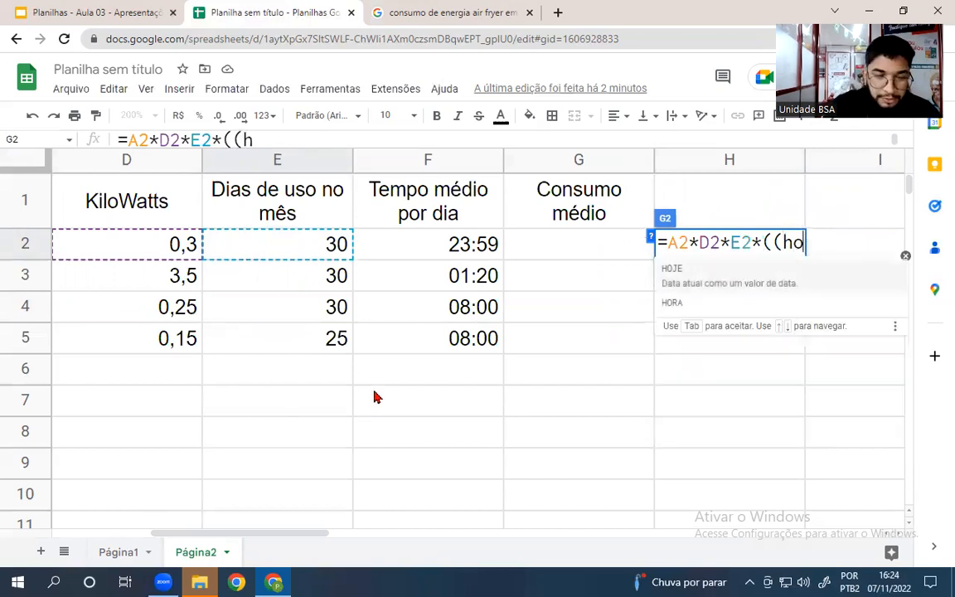
pyautogui.write('ra(')
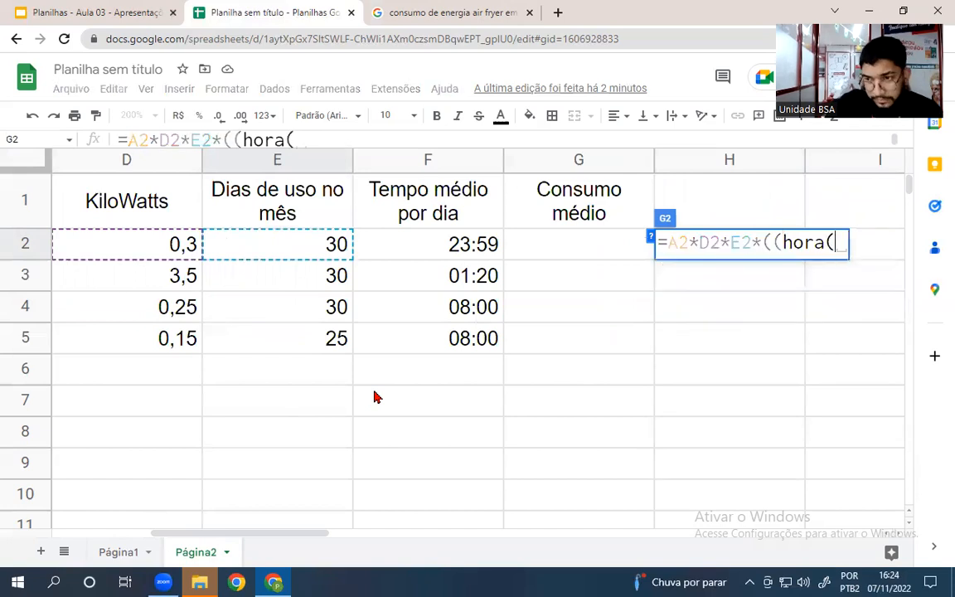
pyautogui.click(374, 240)
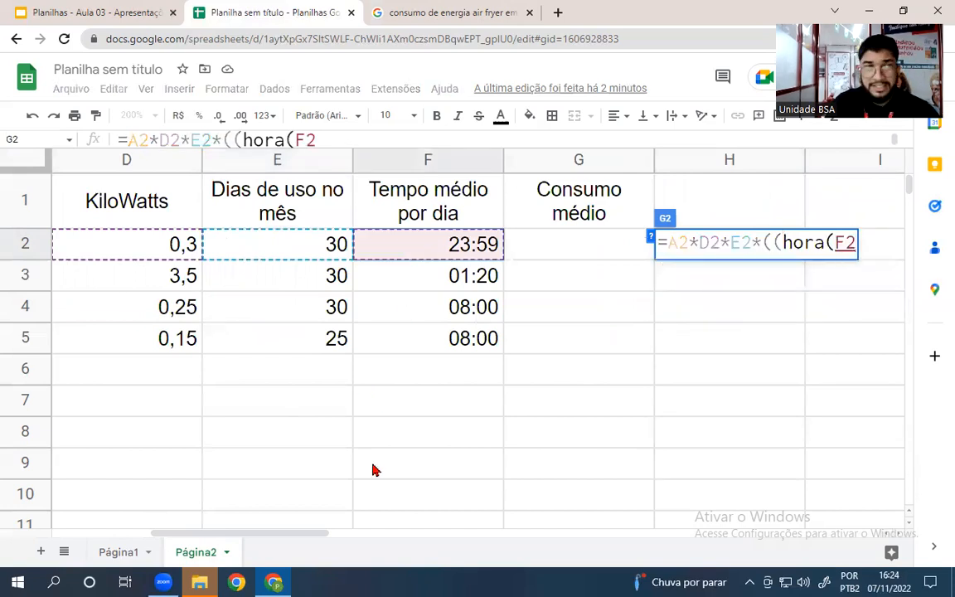
pyautogui.write(')')
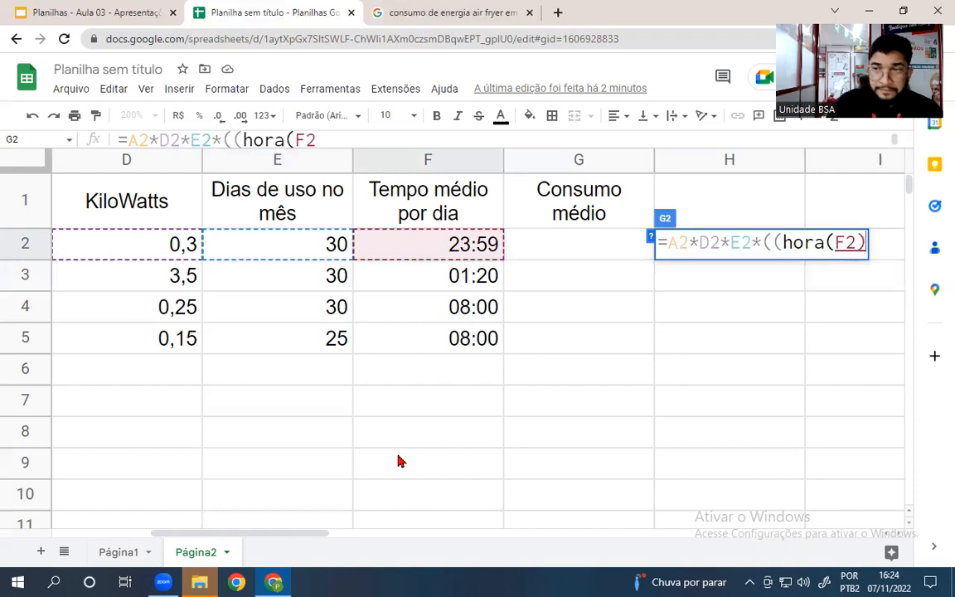
pyautogui.write('+')
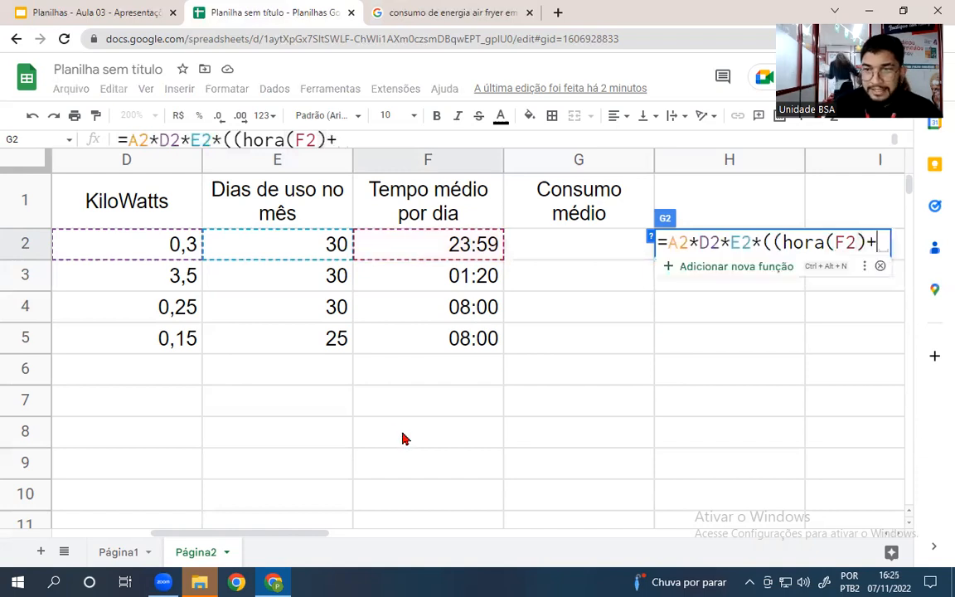
# Add the opening of the MINUTO function to the G2 formula, preceded by an extra opening parenthesis.
pyautogui.write('minuto')
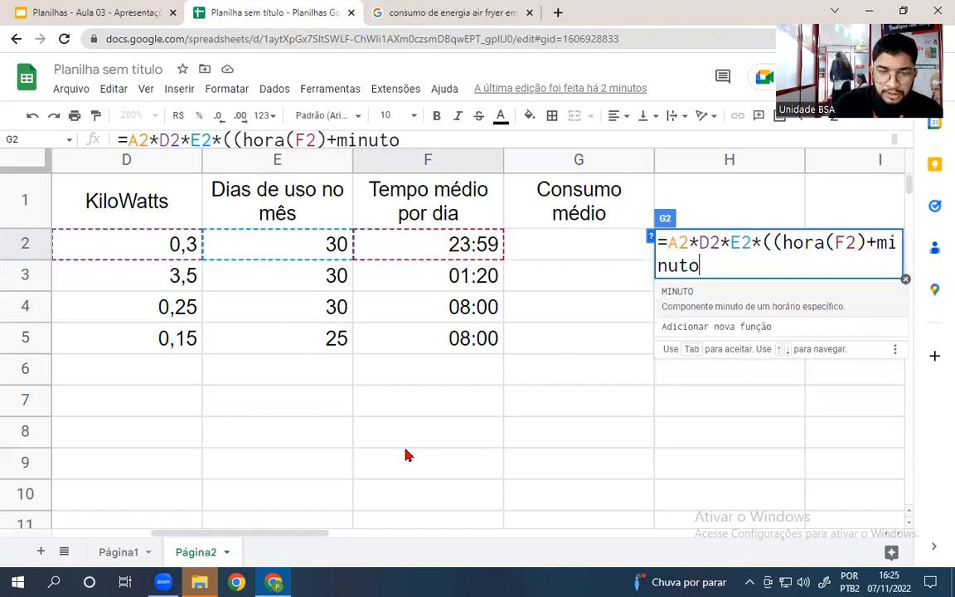
pyautogui.write('(')
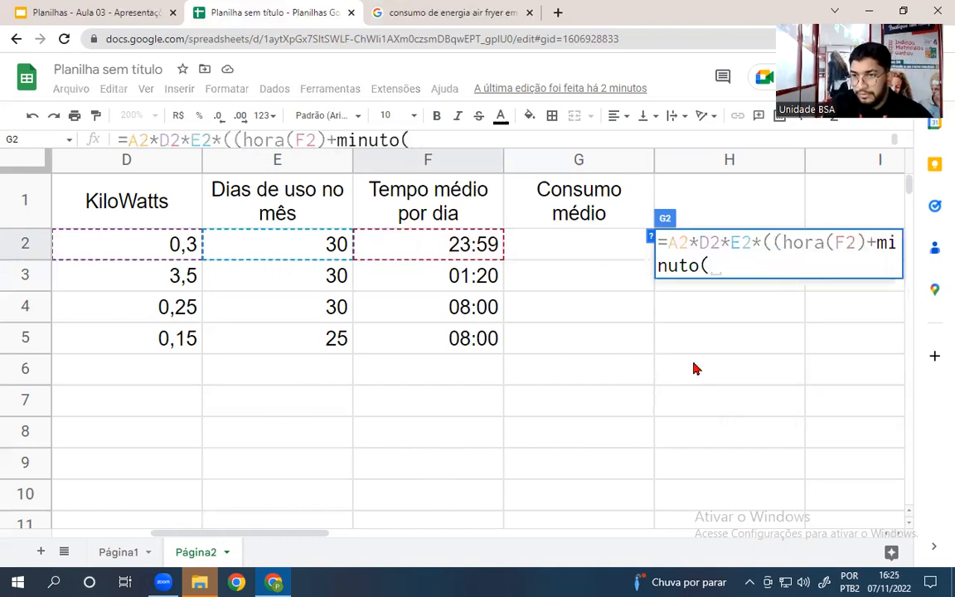
pyautogui.click(877, 241)
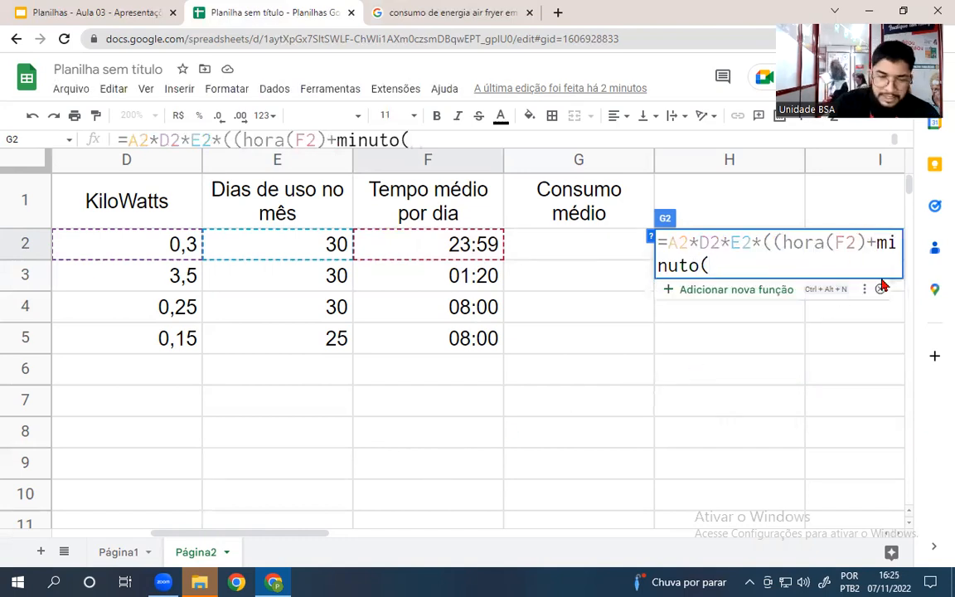
pyautogui.write('(')
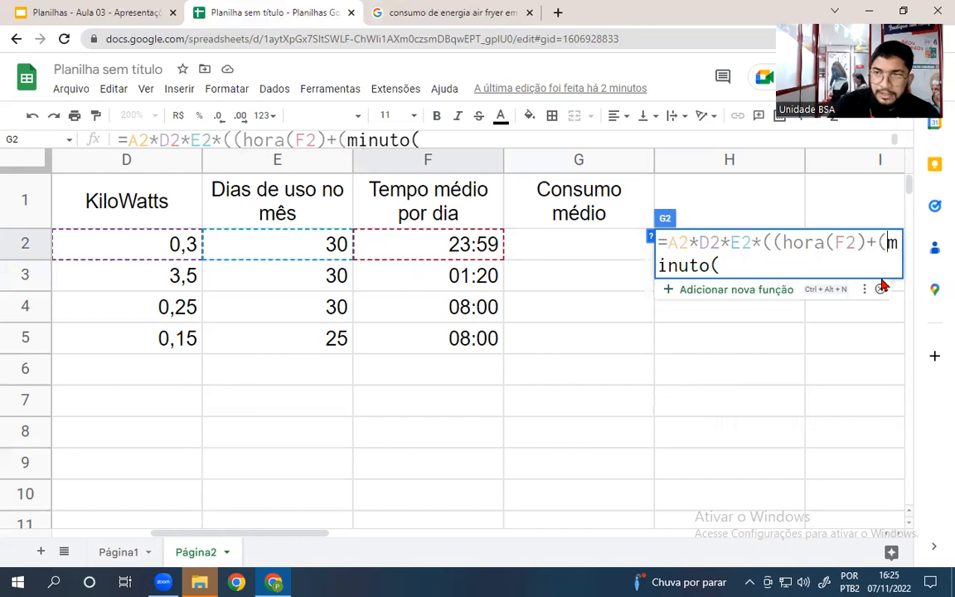
pyautogui.click(440, 257)
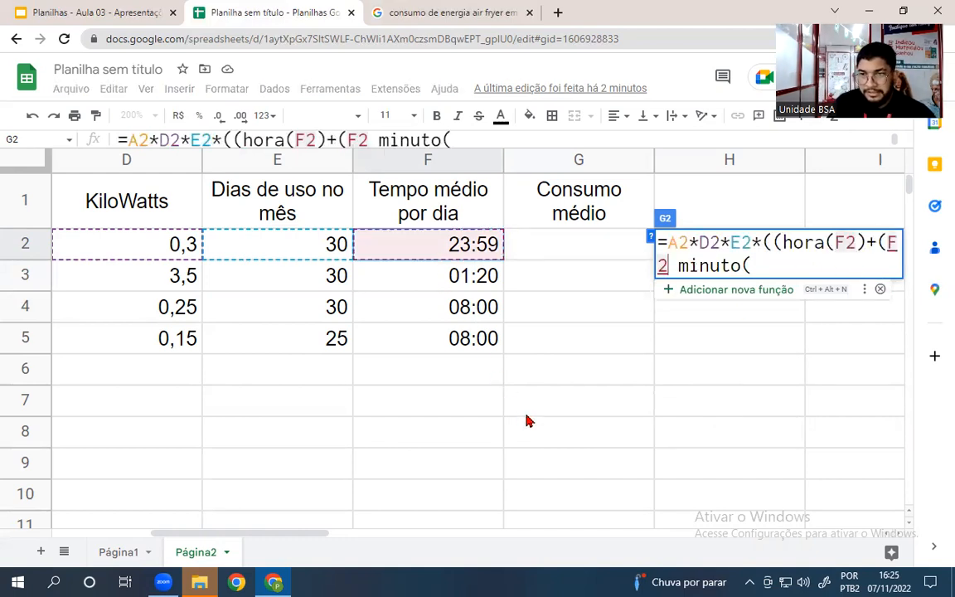
pyautogui.press('BackSpace')
pyautogui.press('BackSpace')
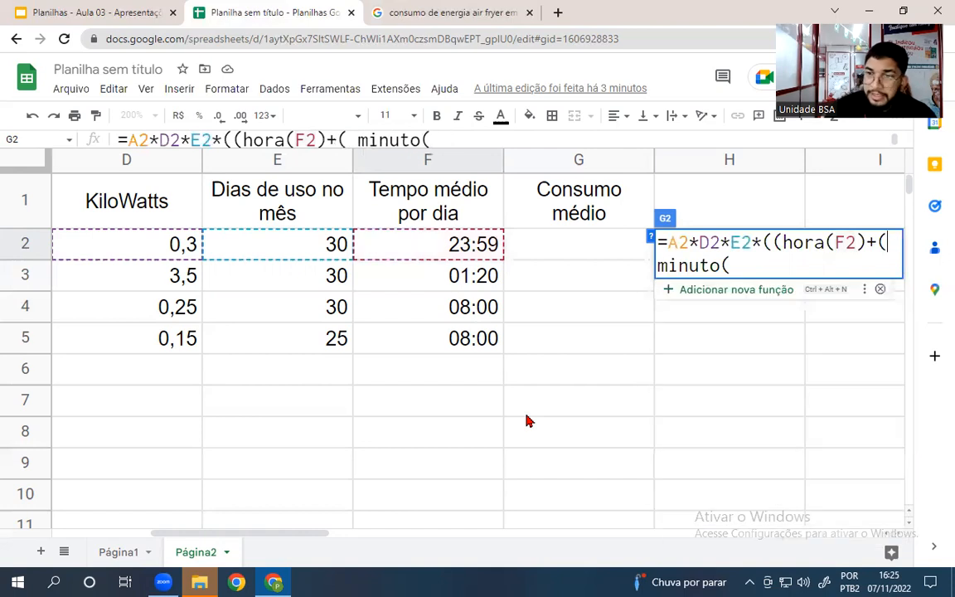
# Complete the G2 formula's ending as minuto(F2)/60))) and accept the suggested autofill for the other appliances in G3:G5.
pyautogui.click(757, 262)
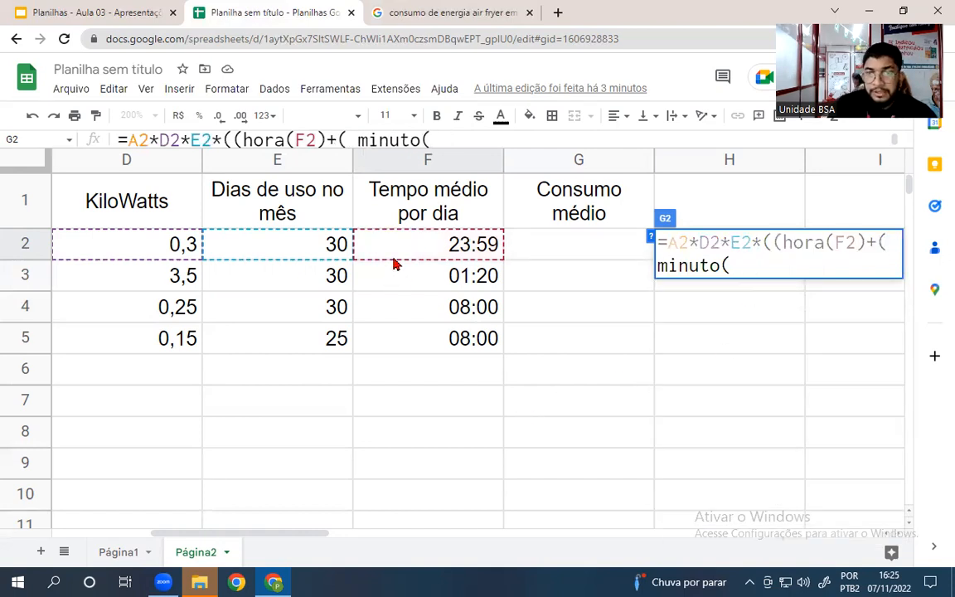
pyautogui.click(417, 247)
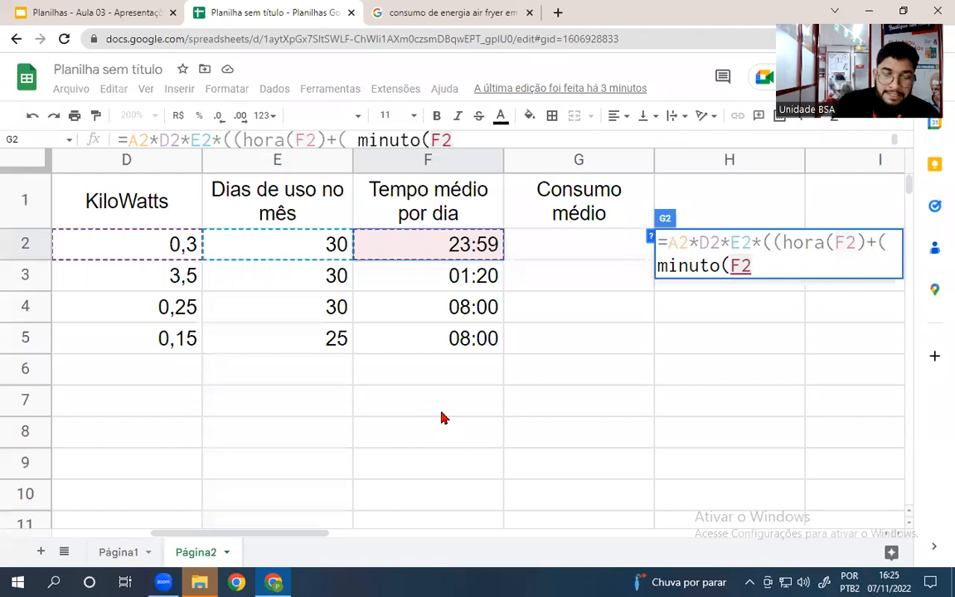
pyautogui.write(')')
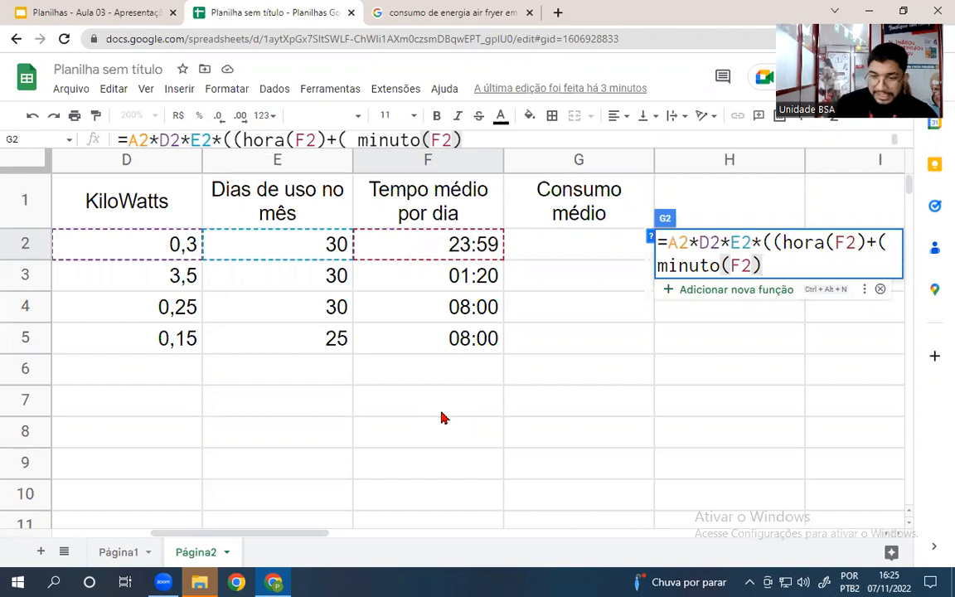
pyautogui.write('/60')
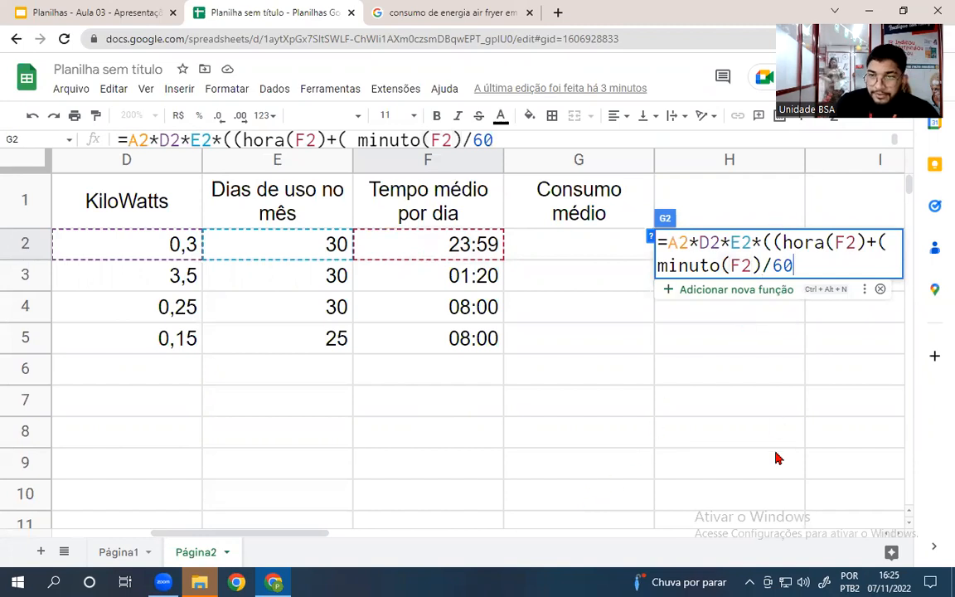
pyautogui.write(')))')
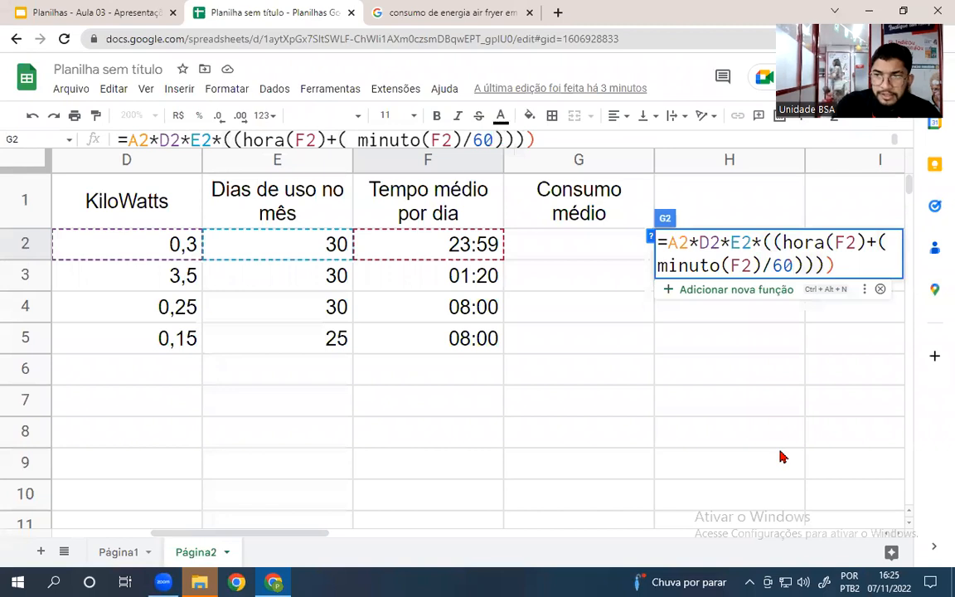
pyautogui.press('BackSpace')
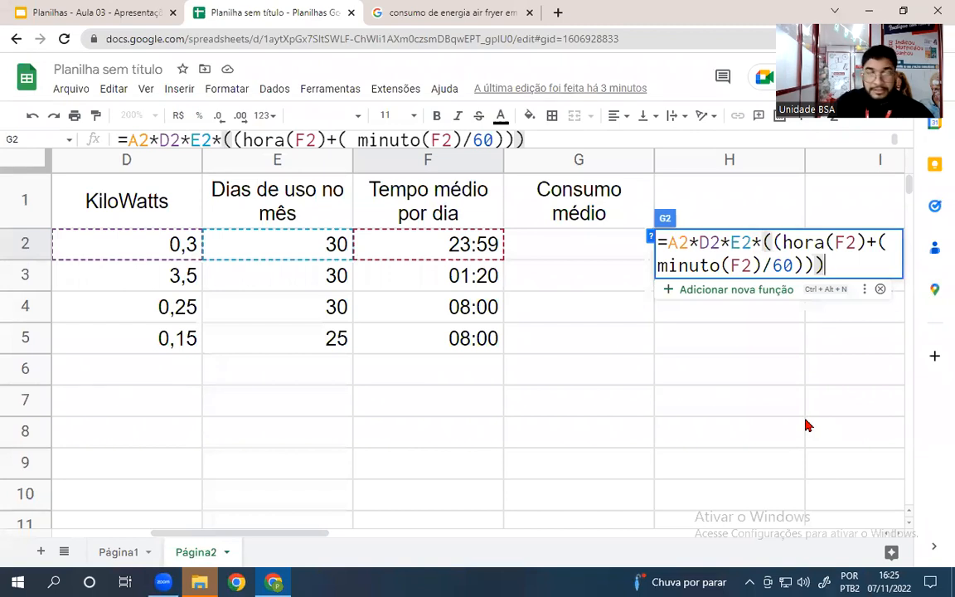
pyautogui.press('Return')
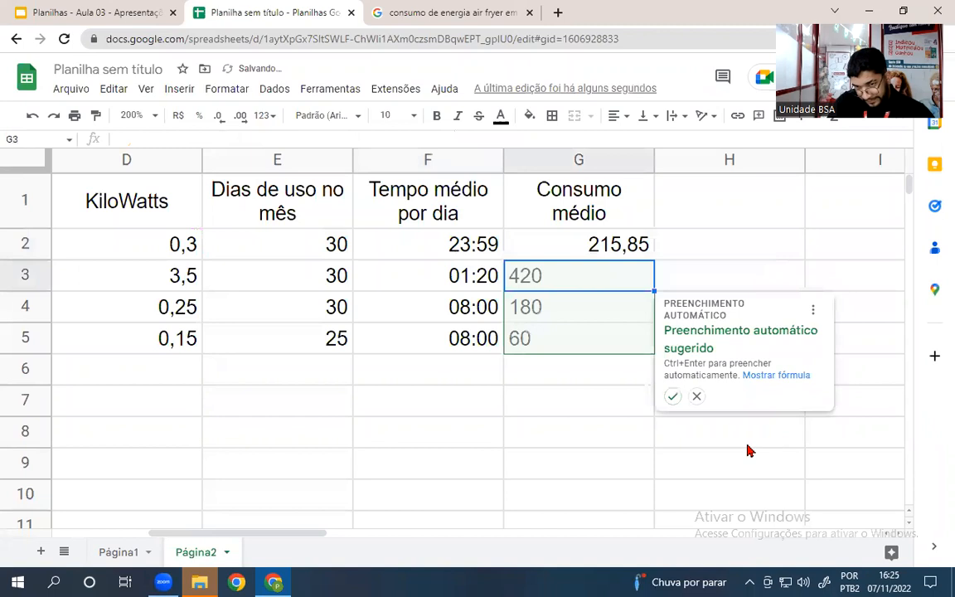
pyautogui.click(672, 395)
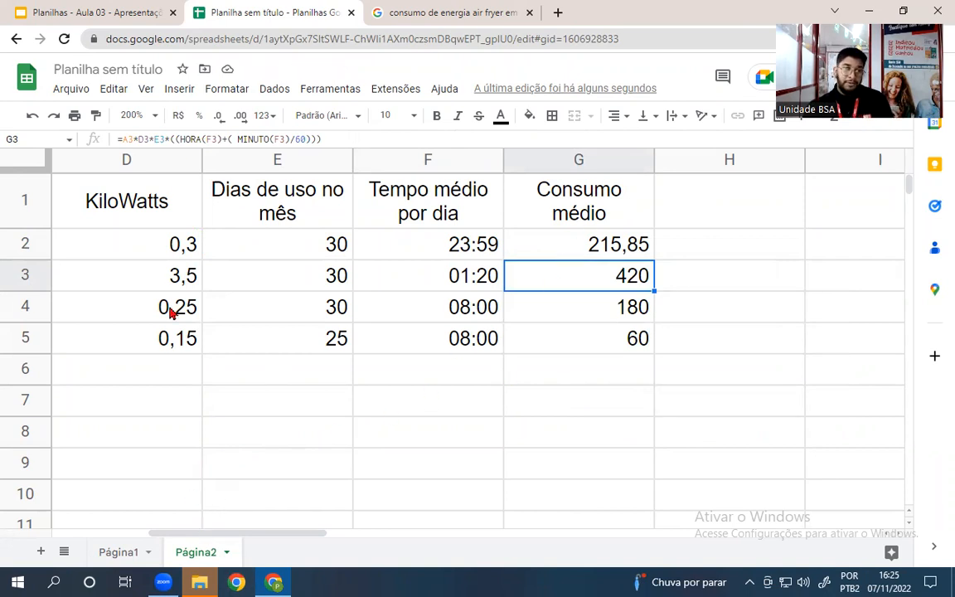
# Check the example formulas on the Cálculo do consumo de energia elétrica slide in Google Slides and return to the Google Sheets spreadsheet.
pyautogui.click(83, 13)
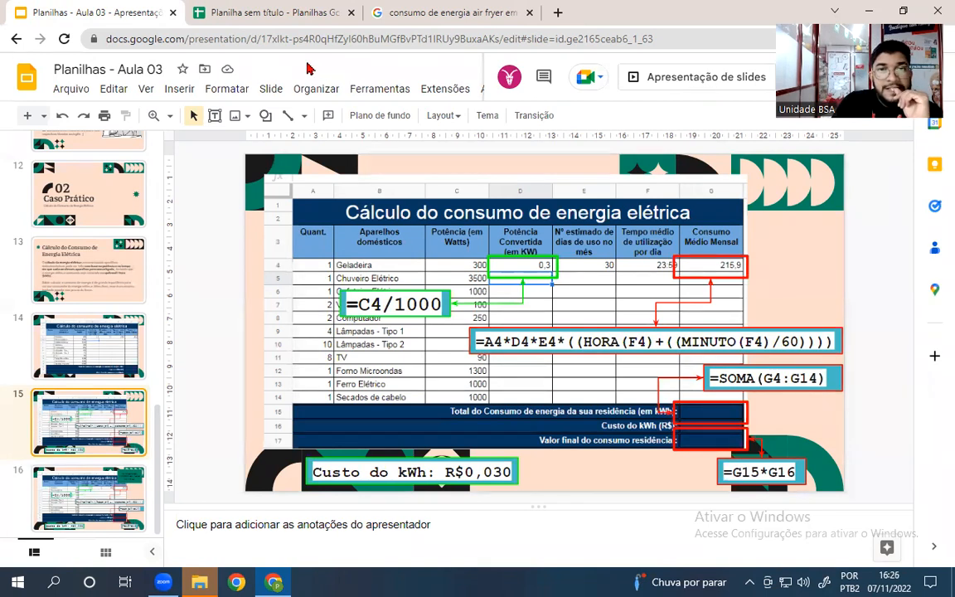
pyautogui.click(274, 13)
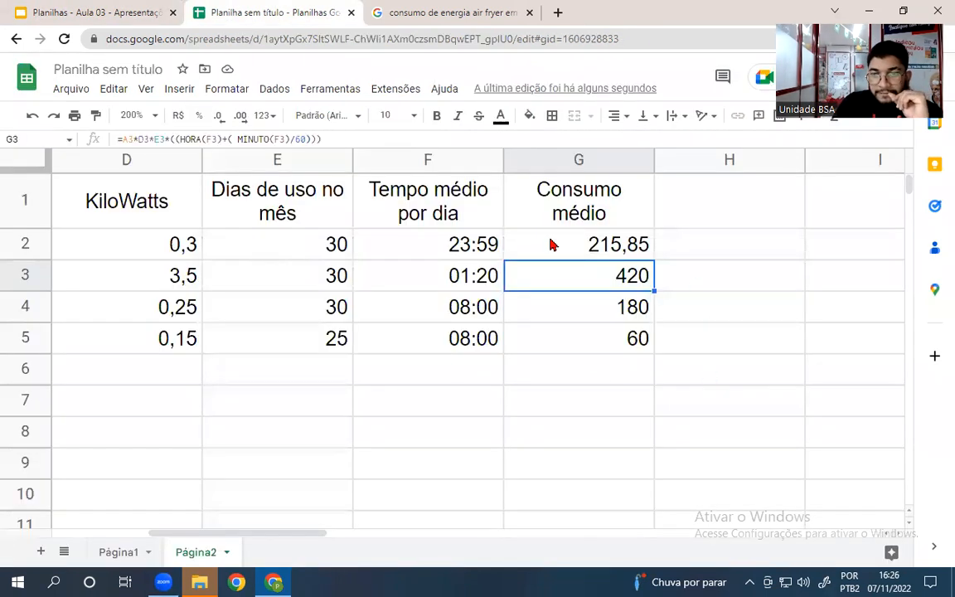
# Wrap the MINUTO(F2)/60 part of the G2 formula in an additional pair of parentheses and review its F2 references.
pyautogui.doubleClick(553, 245)
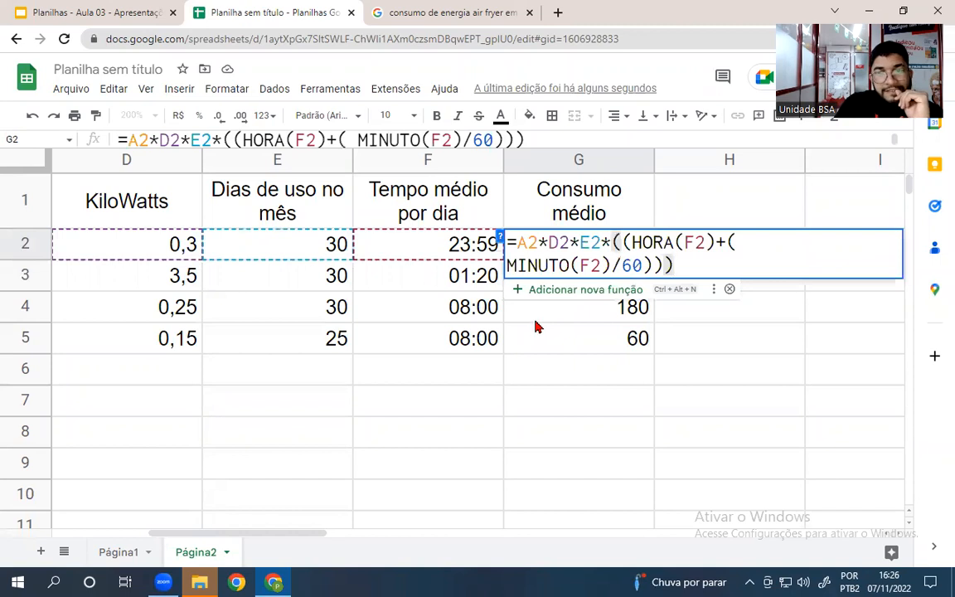
pyautogui.click(739, 240)
pyautogui.click(733, 244)
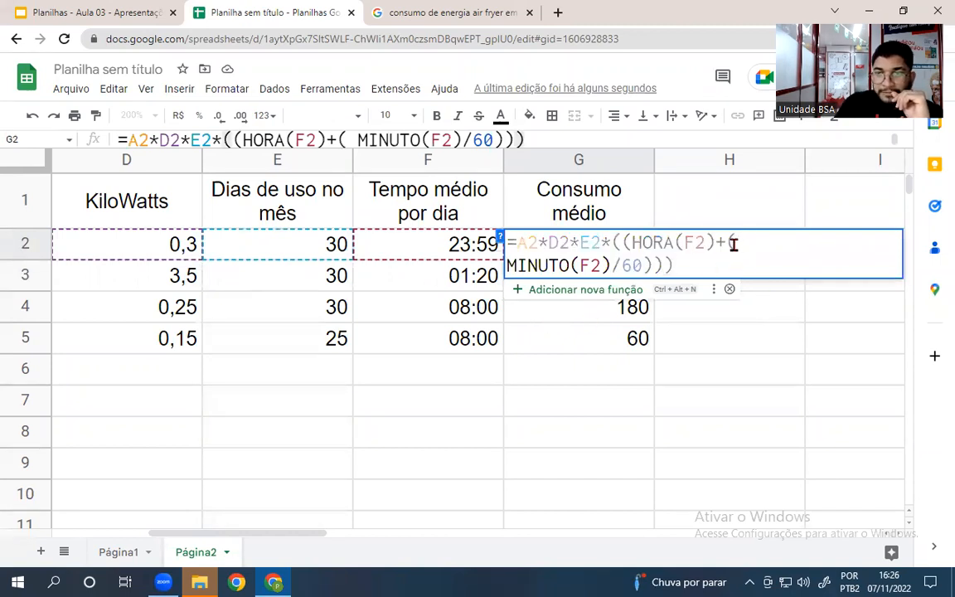
pyautogui.write('(')
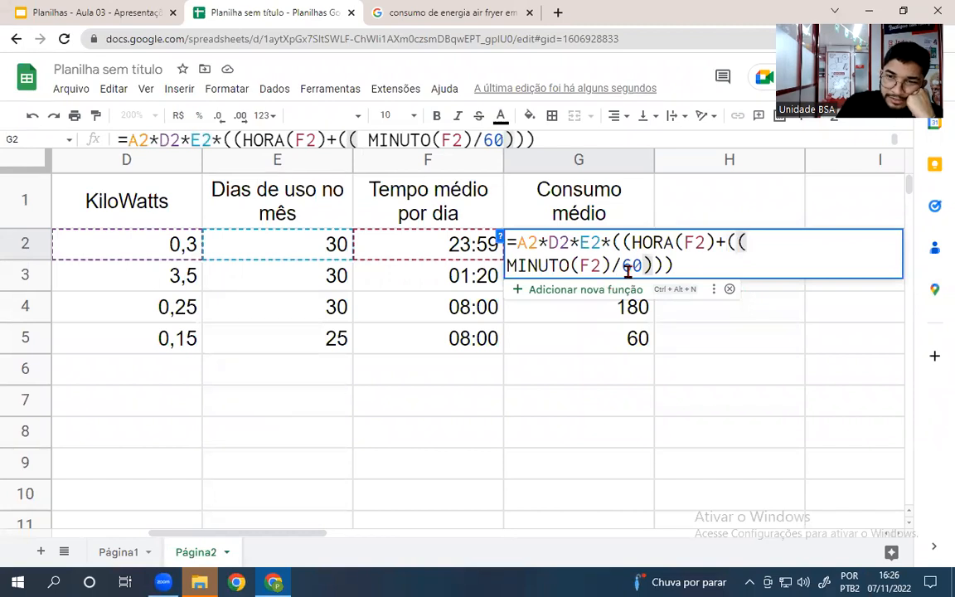
pyautogui.click(676, 267)
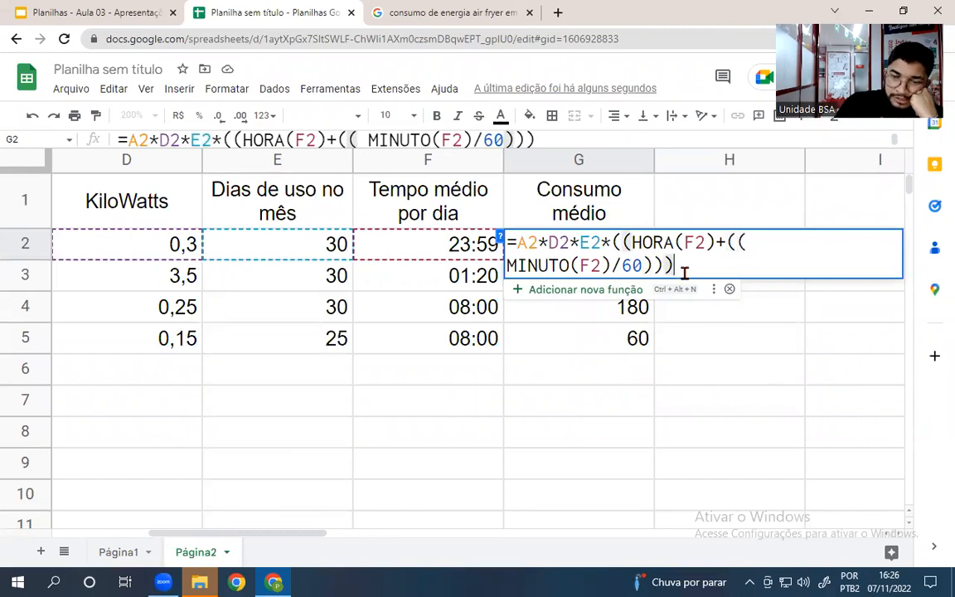
pyautogui.write(')')
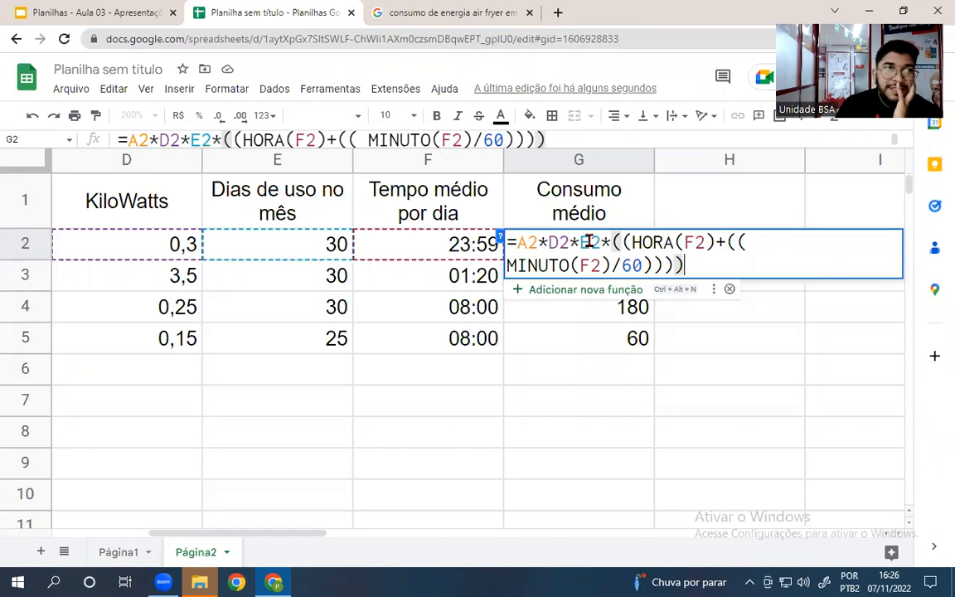
pyautogui.click(688, 242)
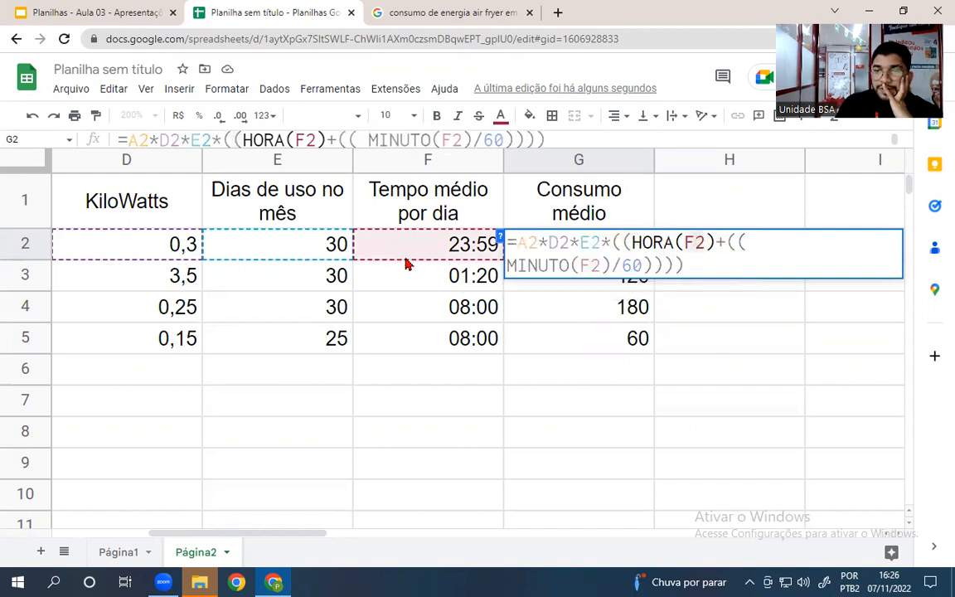
pyautogui.click(590, 265)
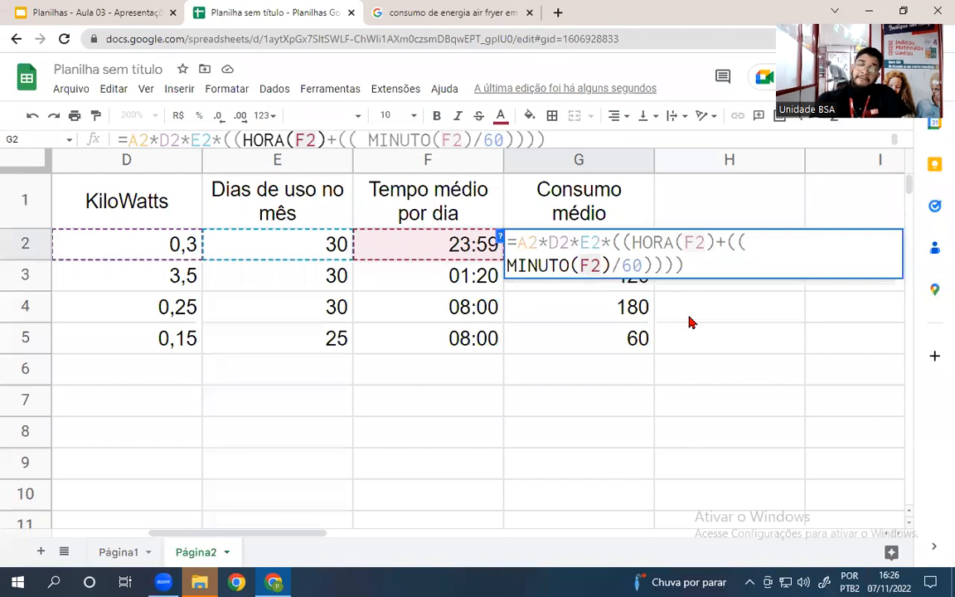
pyautogui.press('Return')
# Review the consumption formulas in column G and the times in F2:F5, and check the summary rows on the energy slide in Google Slides.
pyautogui.click(590, 252)
pyautogui.click(583, 280)
pyautogui.click(585, 348)
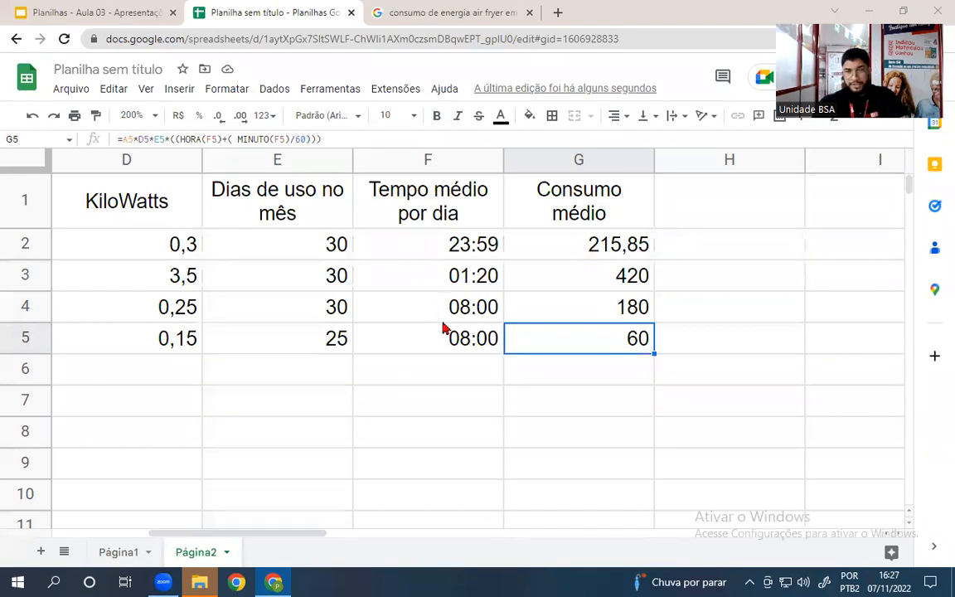
pyautogui.moveTo(433, 245); pyautogui.dragTo(374, 351)
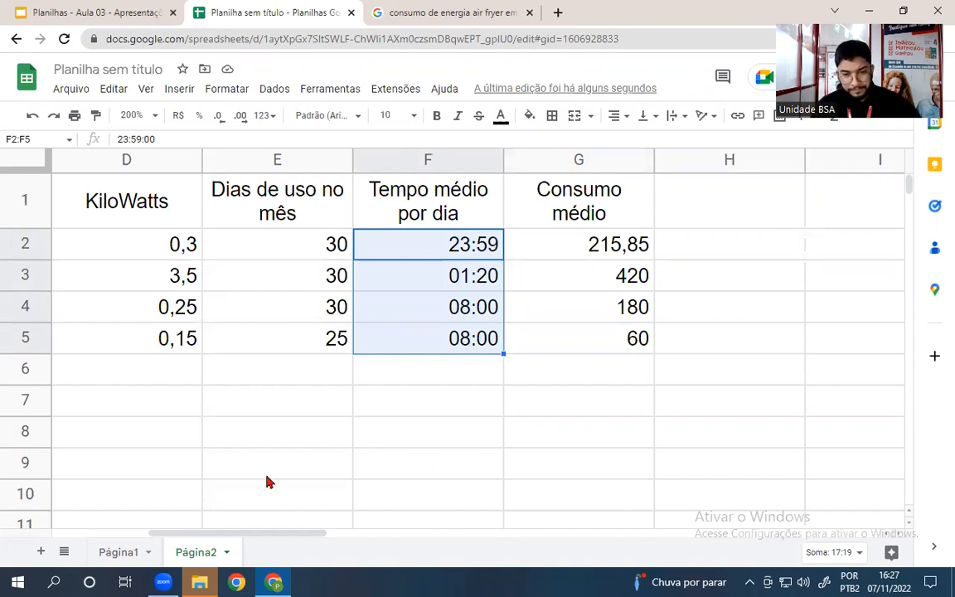
pyautogui.moveTo(209, 533); pyautogui.dragTo(96, 530)
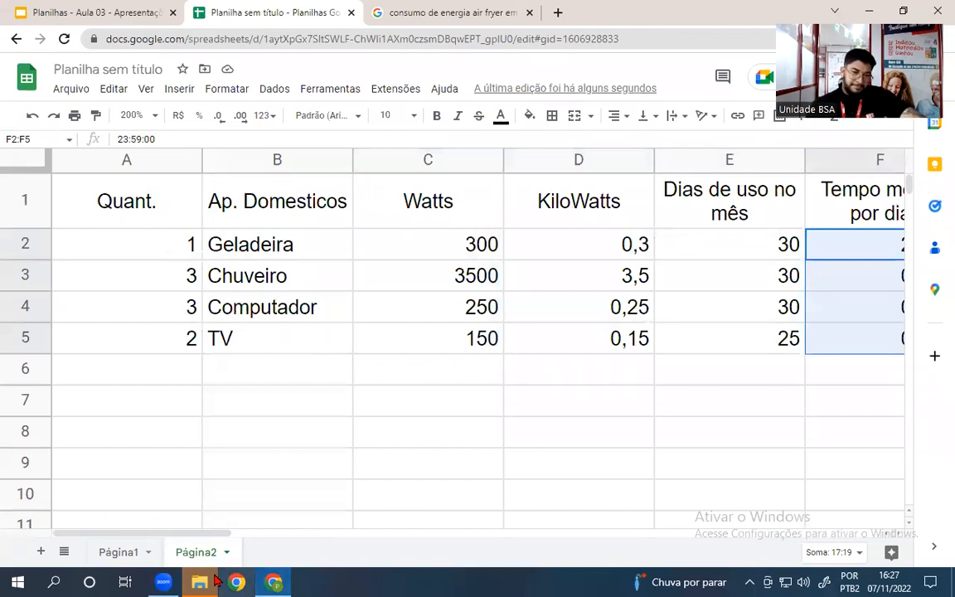
pyautogui.click(104, 8)
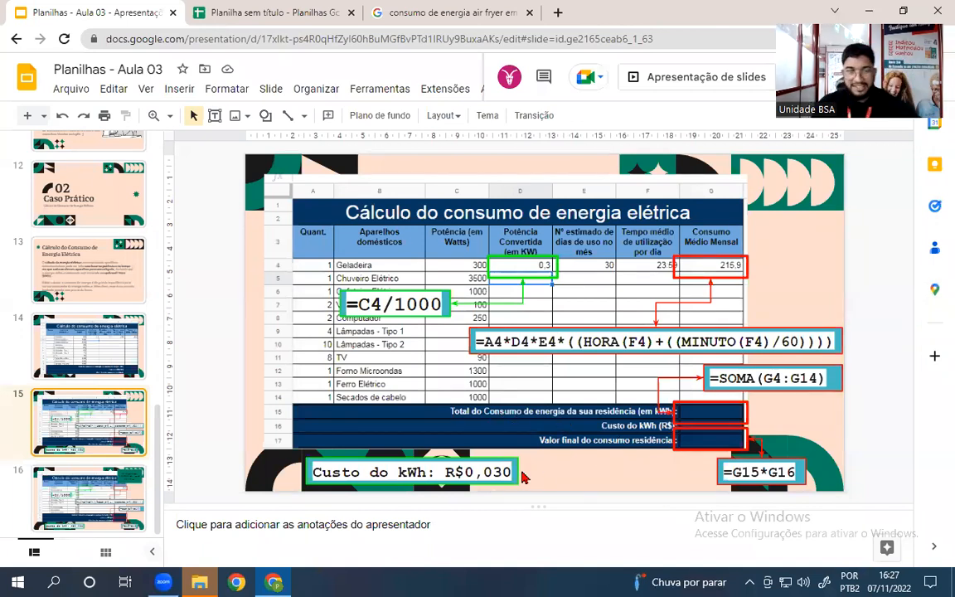
pyautogui.click(249, 13)
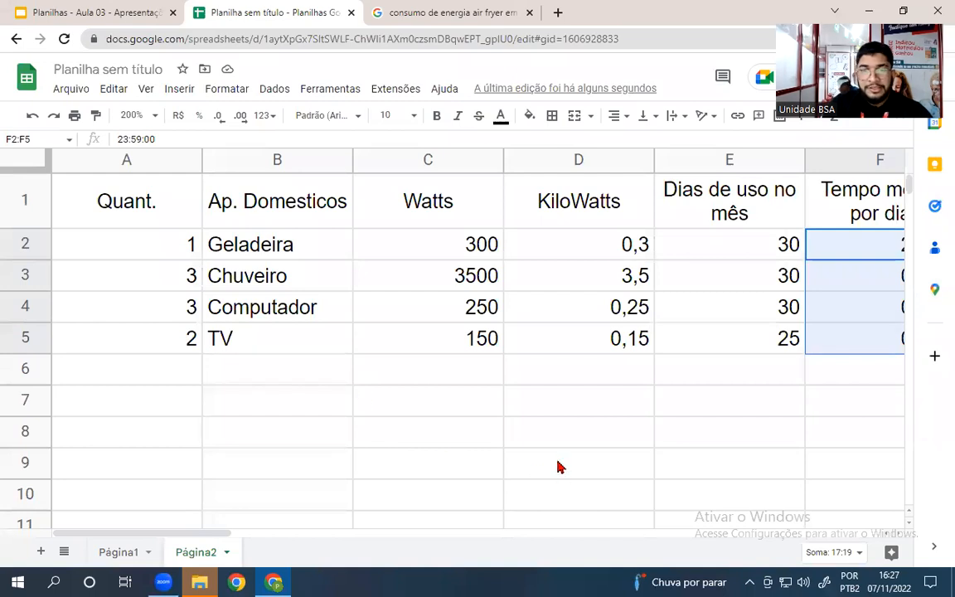
# Merge cells A6:F6 below the appliance list into a single cell.
pyautogui.moveTo(160, 370); pyautogui.dragTo(282, 387)
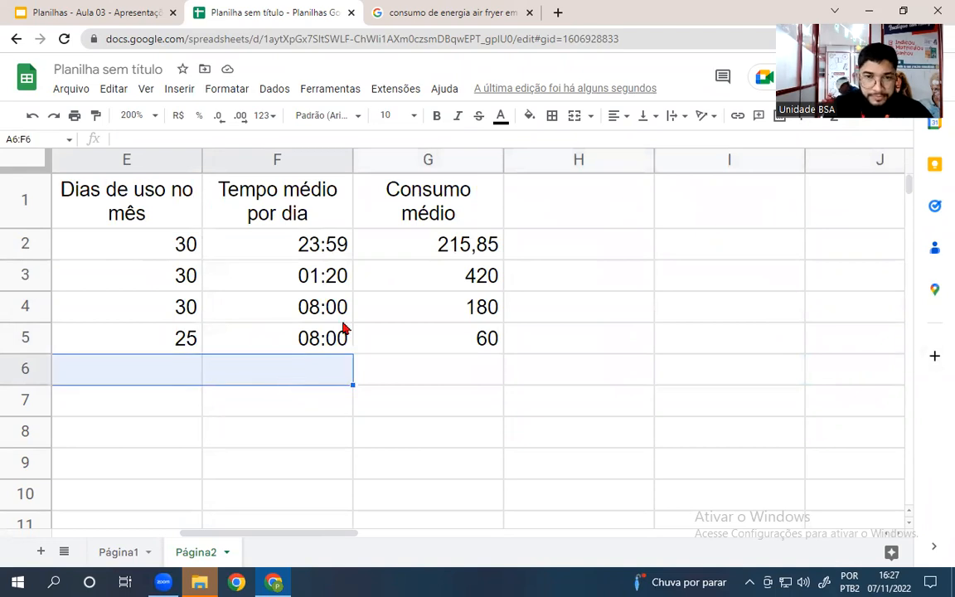
pyautogui.click(573, 116)
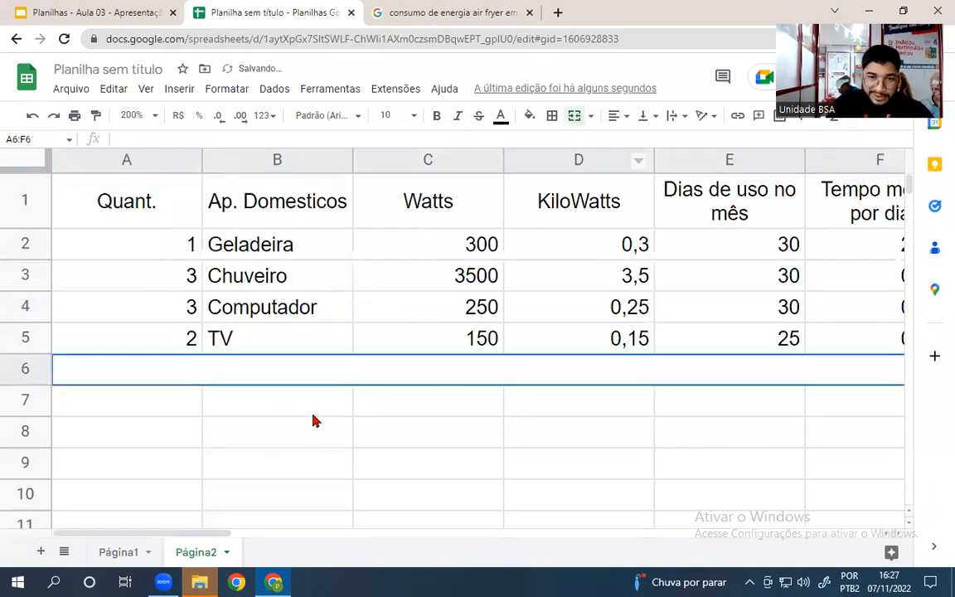
# Try pasting a copy of the merged row 6 cell at B7, and undo the paste.
pyautogui.hotkey('ctrl', 'c')
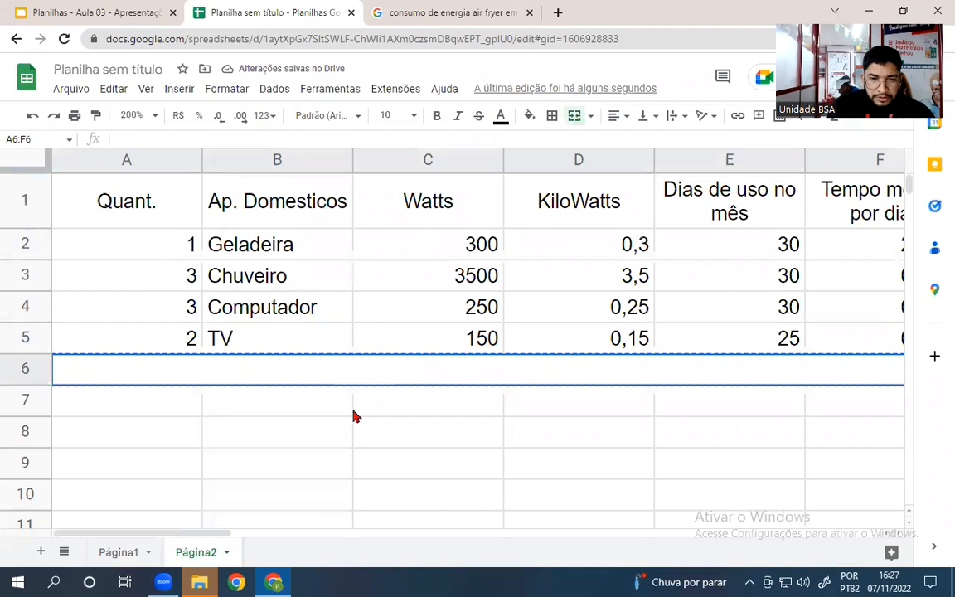
pyautogui.click(323, 406)
pyautogui.hotkey('ctrl', 'v')
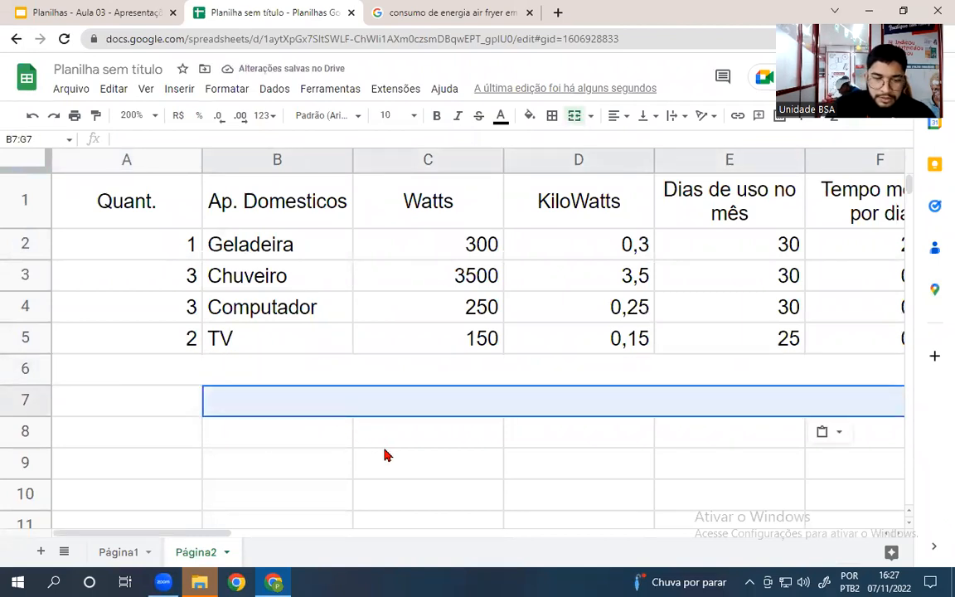
pyautogui.hotkey('ctrl', 'z')
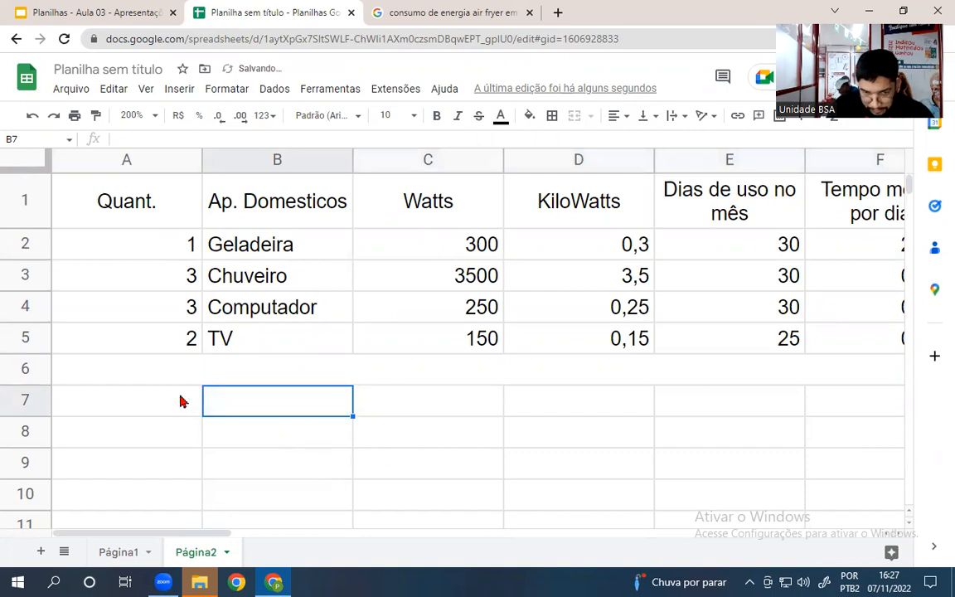
pyautogui.moveTo(132, 406); pyautogui.dragTo(551, 405)
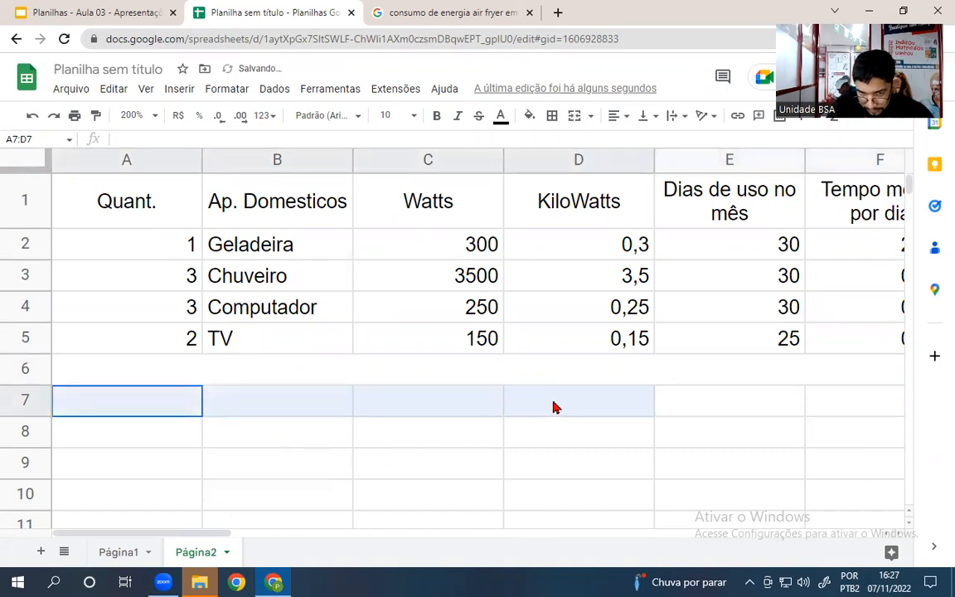
# Extend the merged A6:F6 cell down by autofill so rows 7 and 8 are merged from A to F too.
pyautogui.click(622, 377)
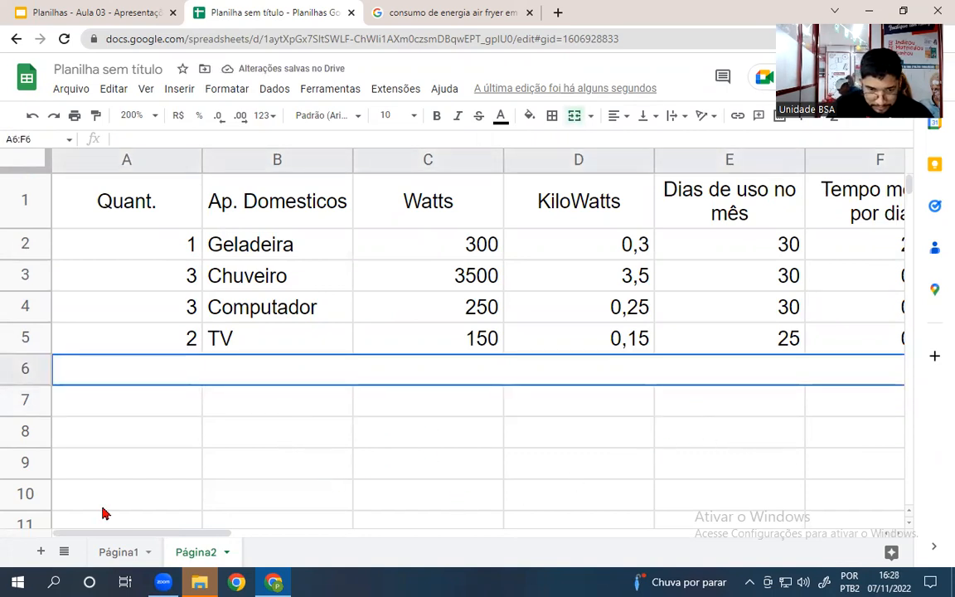
pyautogui.moveTo(105, 533); pyautogui.dragTo(236, 533)
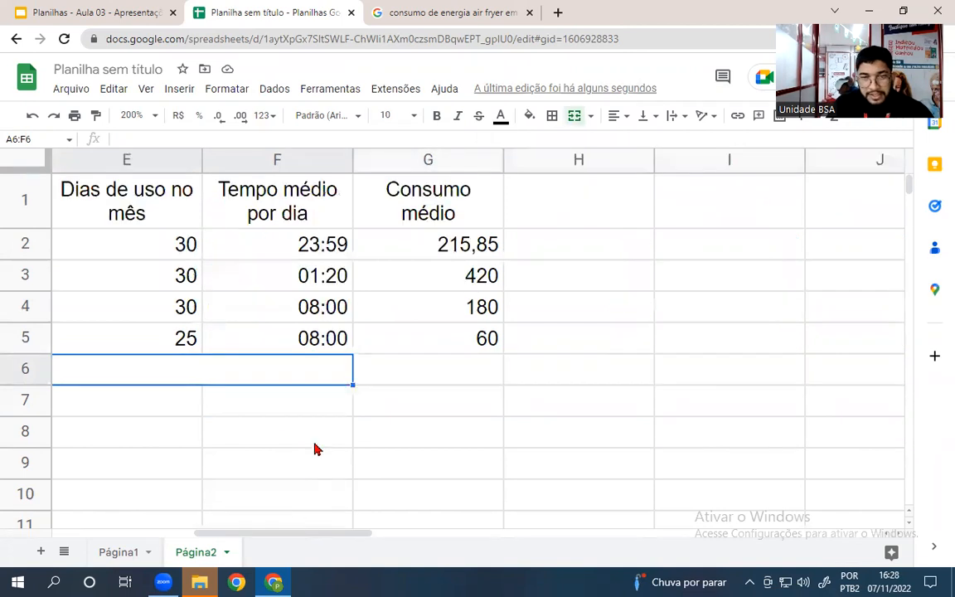
pyautogui.moveTo(352, 385); pyautogui.dragTo(351, 406)
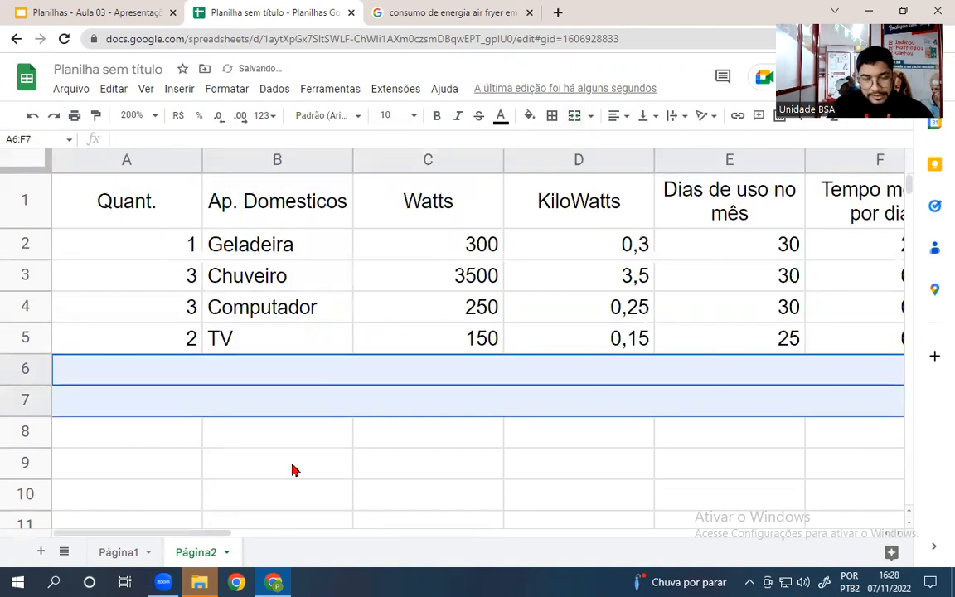
pyautogui.moveTo(132, 536); pyautogui.dragTo(309, 535)
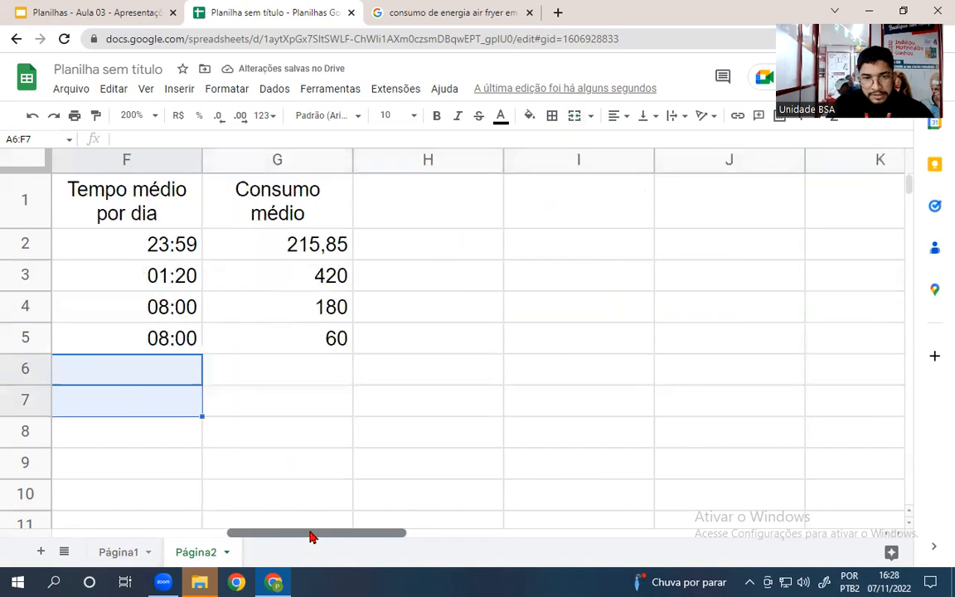
pyautogui.click(153, 396)
pyautogui.moveTo(200, 417); pyautogui.dragTo(200, 437)
pyautogui.moveTo(177, 537); pyautogui.dragTo(324, 540)
# Enter the label "Total de consumo em kWh:" in the merged cell of row 6.
pyautogui.click(278, 375)
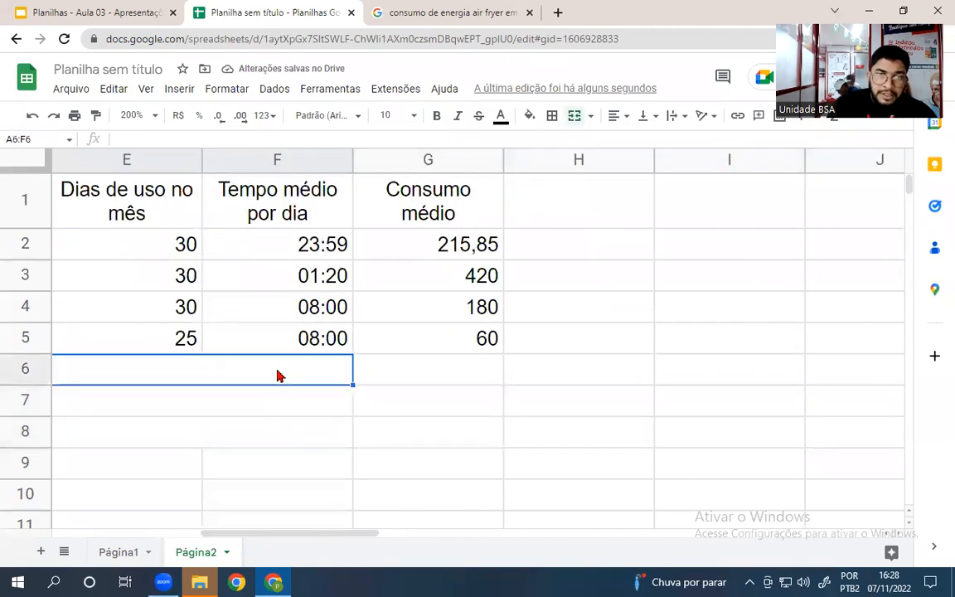
pyautogui.write('Total de ')
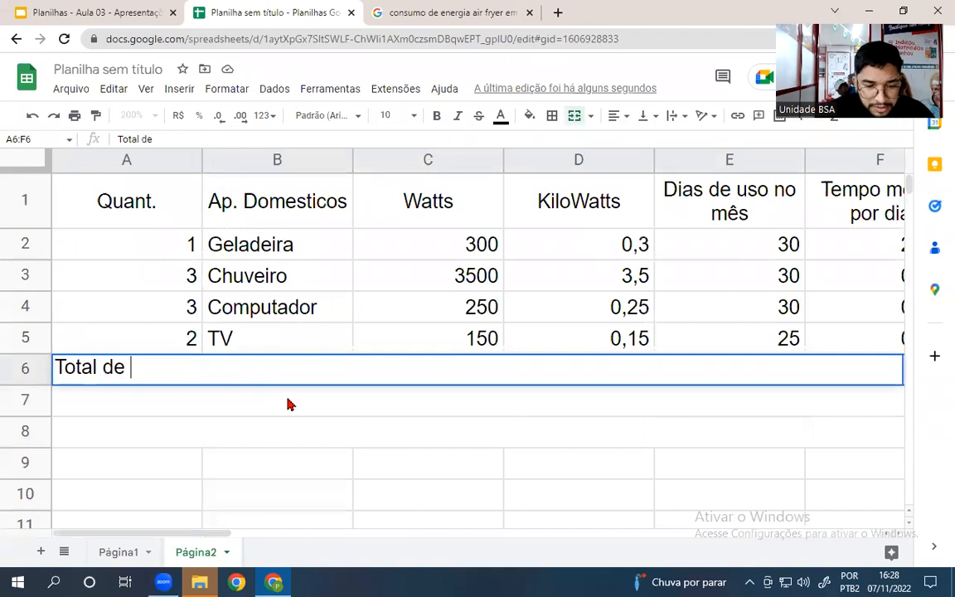
pyautogui.write('consumo em h')
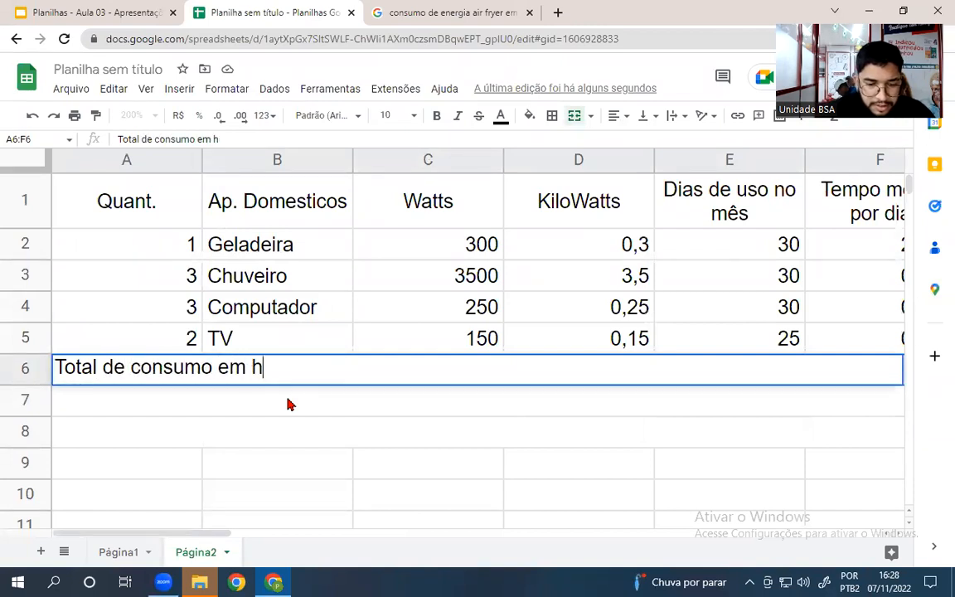
pyautogui.press('BackSpace')
pyautogui.write('kWa')
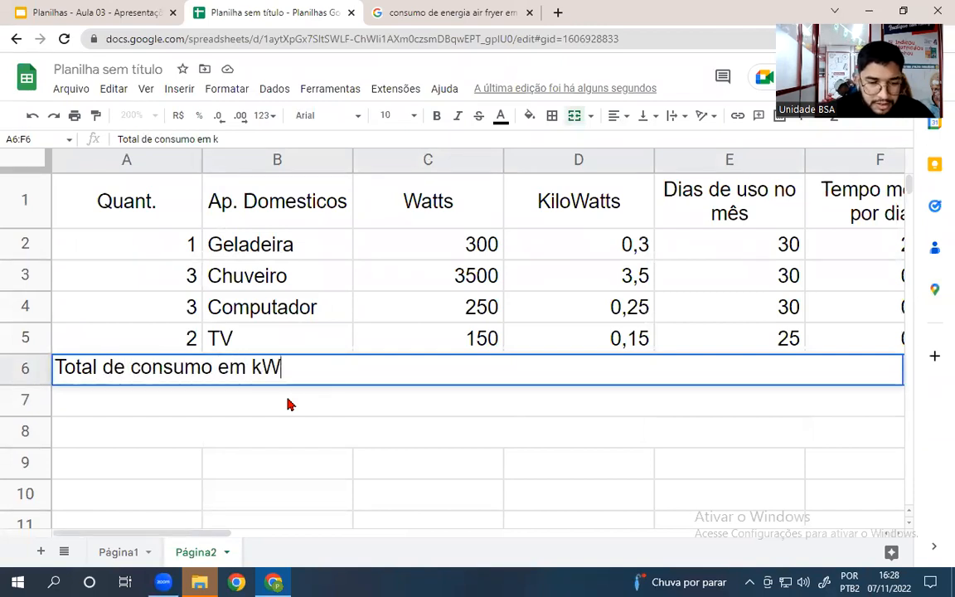
pyautogui.press('BackSpace')
pyautogui.write('s')
pyautogui.press('BackSpace')
pyautogui.write('h')
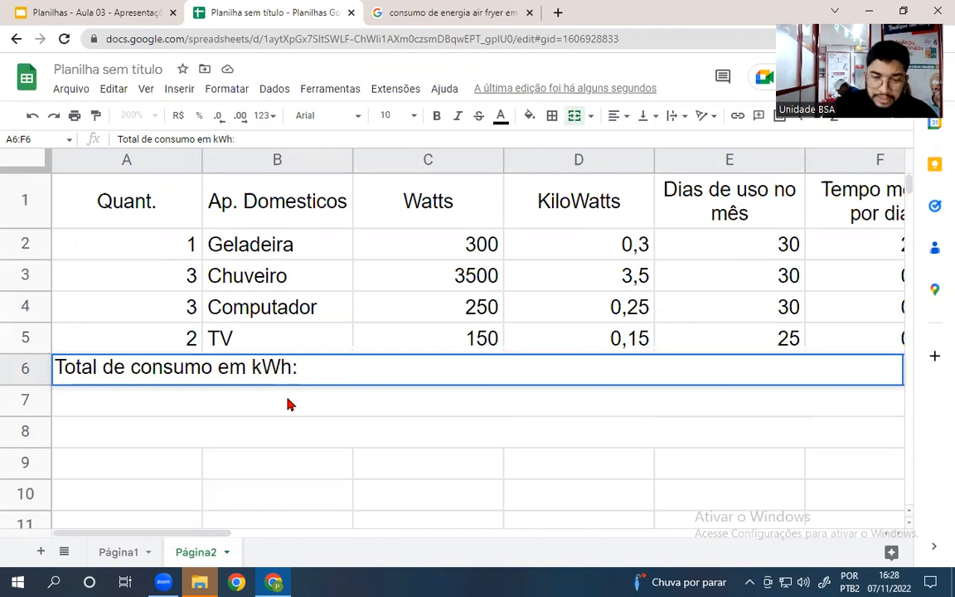
pyautogui.write(':')
pyautogui.press('Return')
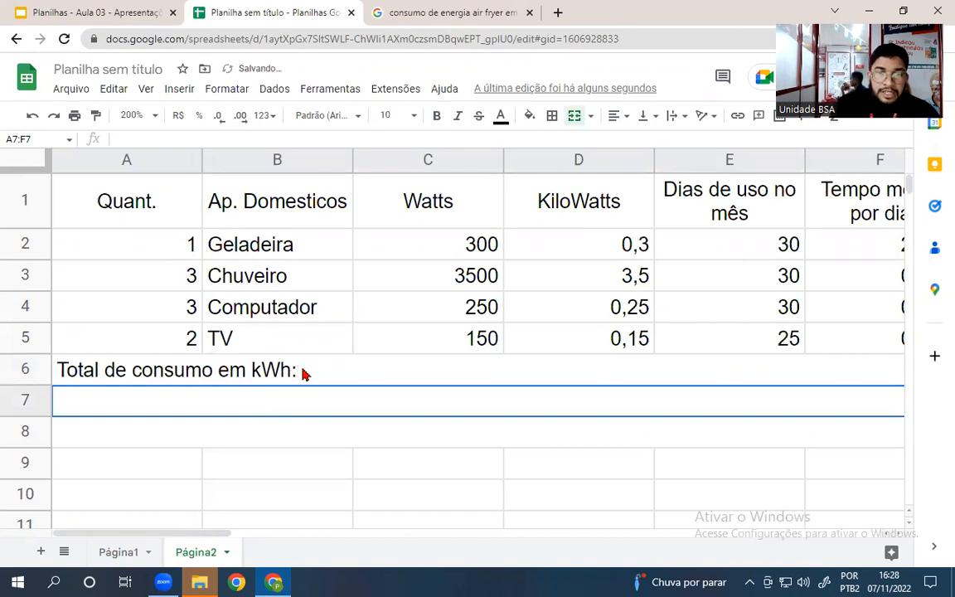
# Right-align the merged cells in rows 6 to 8.
pyautogui.moveTo(302, 375); pyautogui.dragTo(314, 436)
pyautogui.click(626, 117)
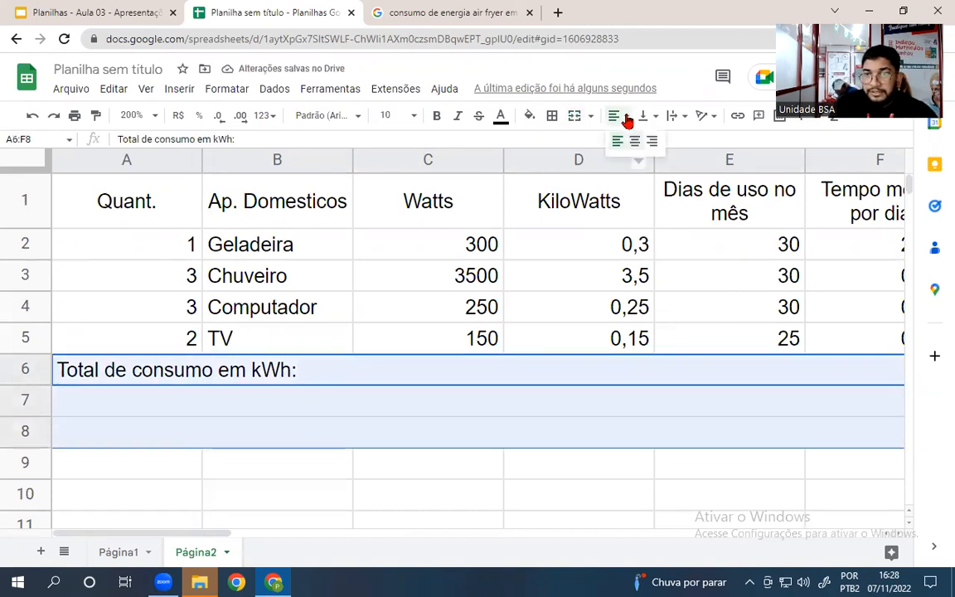
pyautogui.click(652, 142)
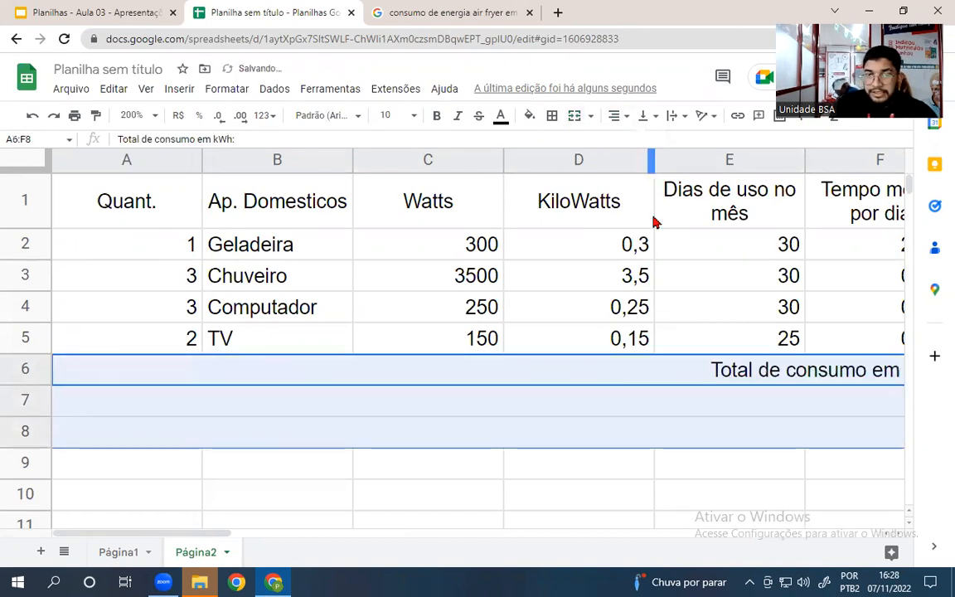
# Check the summary labels on the Google Slides lesson slide and enter "Custo do kWh(R$):" in the merged cell of row 7.
pyautogui.click(367, 408)
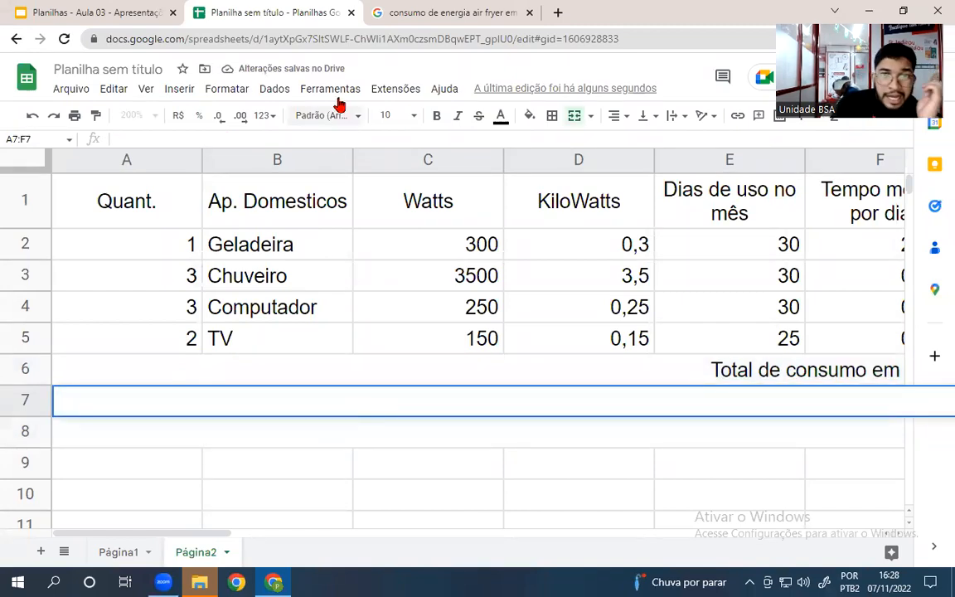
pyautogui.click(92, 12)
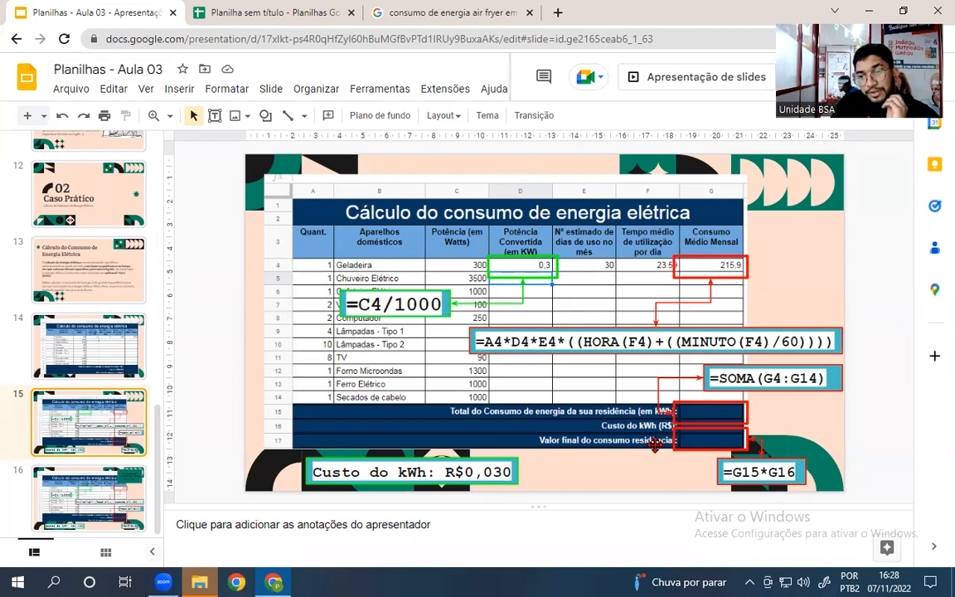
pyautogui.click(273, 13)
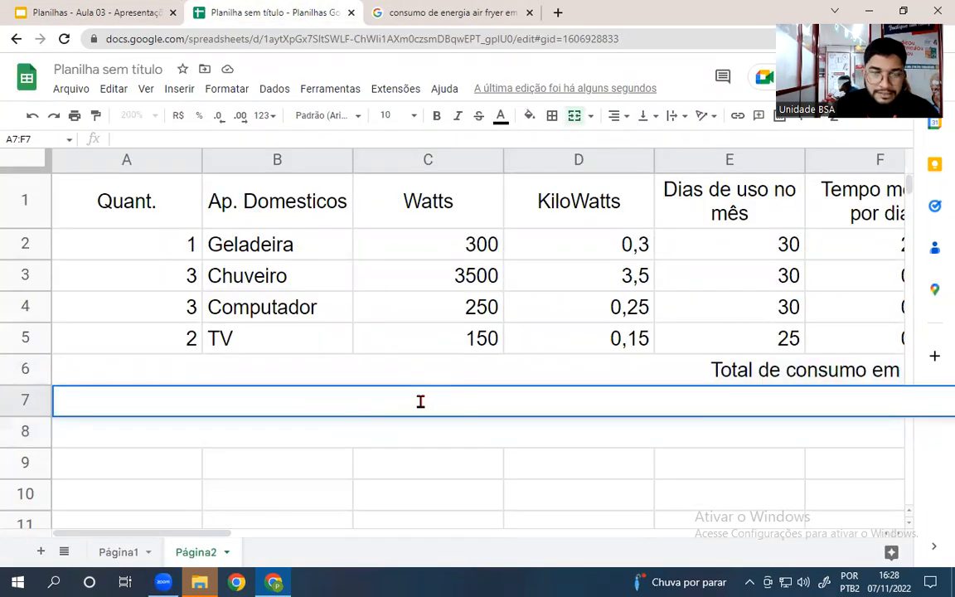
pyautogui.write('Custo')
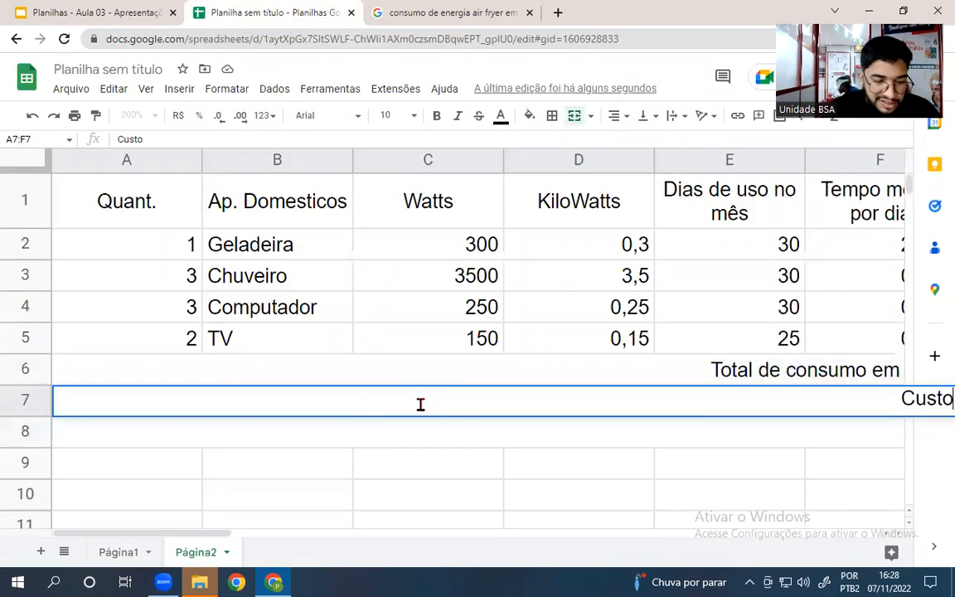
pyautogui.write(' do kWh')
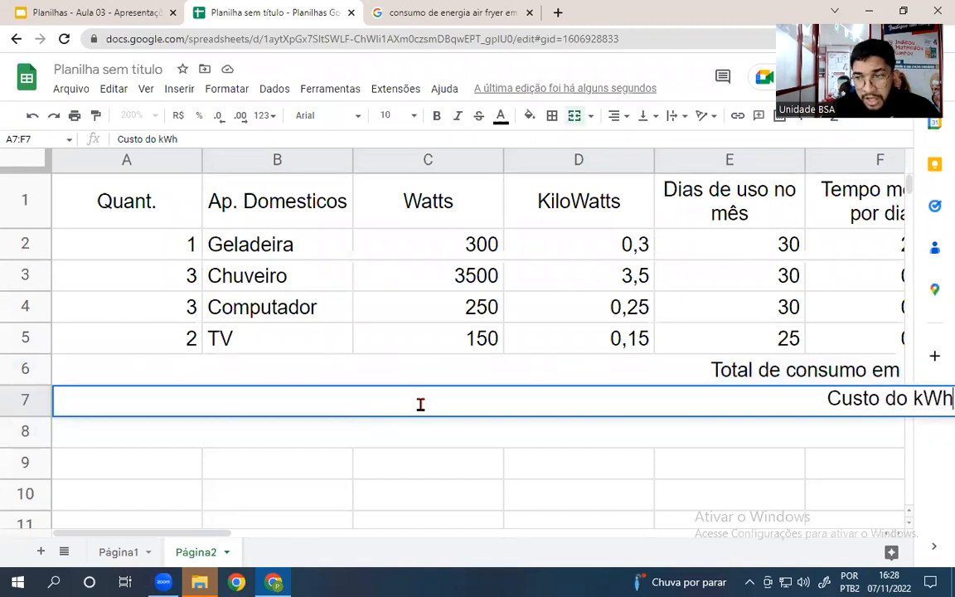
pyautogui.write('(R')
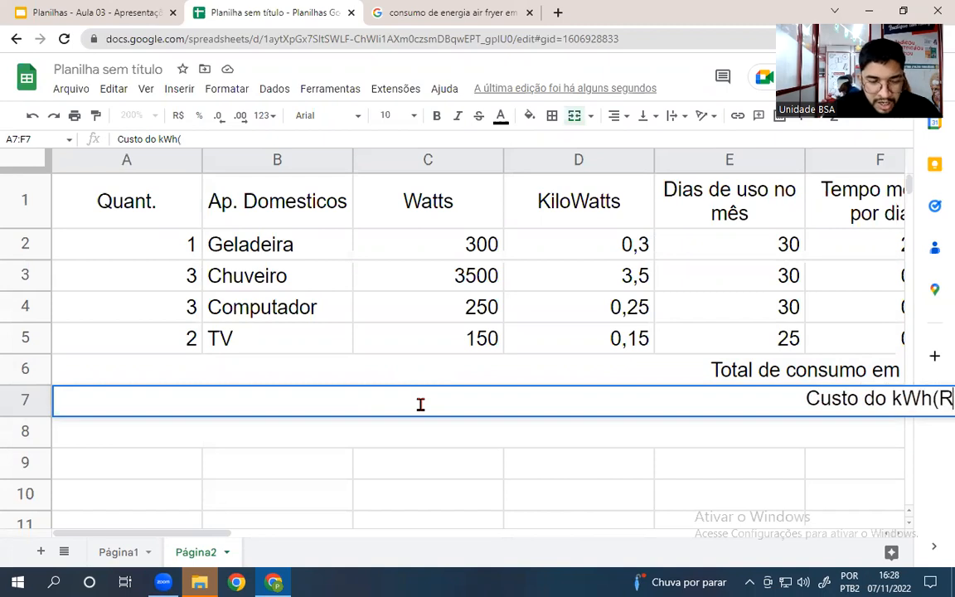
pyautogui.write('$)')
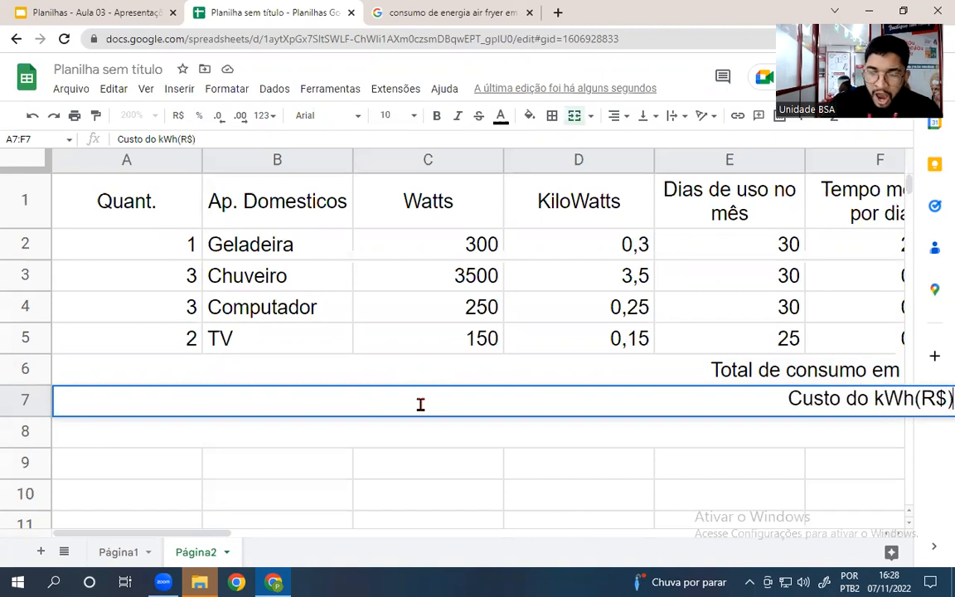
pyautogui.press('Return')
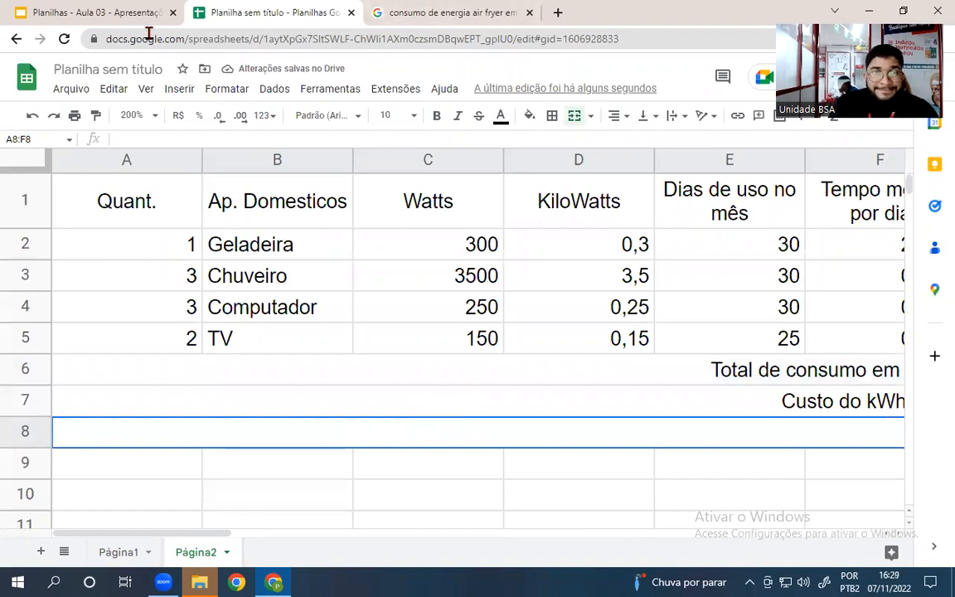
# Check the last summary label on the lesson slide and enter "Valor final de consumo residencial:" in the merged cell of row 8.
pyautogui.click(130, 15)
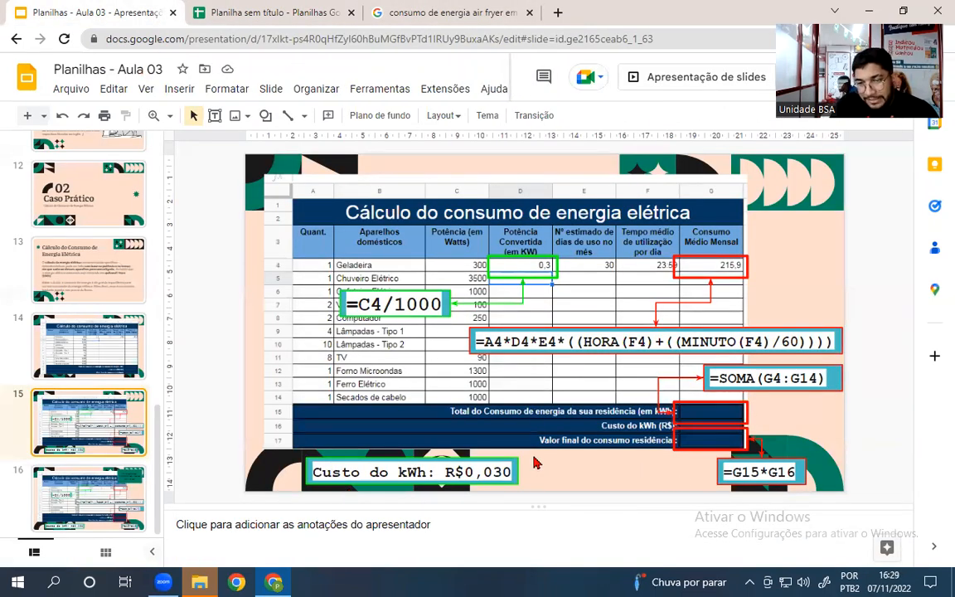
pyautogui.click(211, 10)
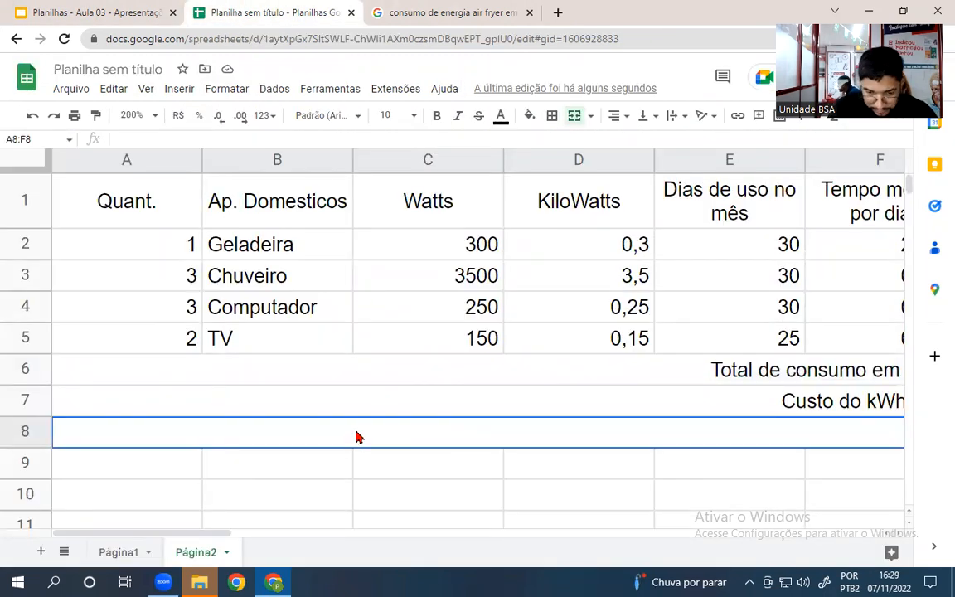
pyautogui.write('Vlo')
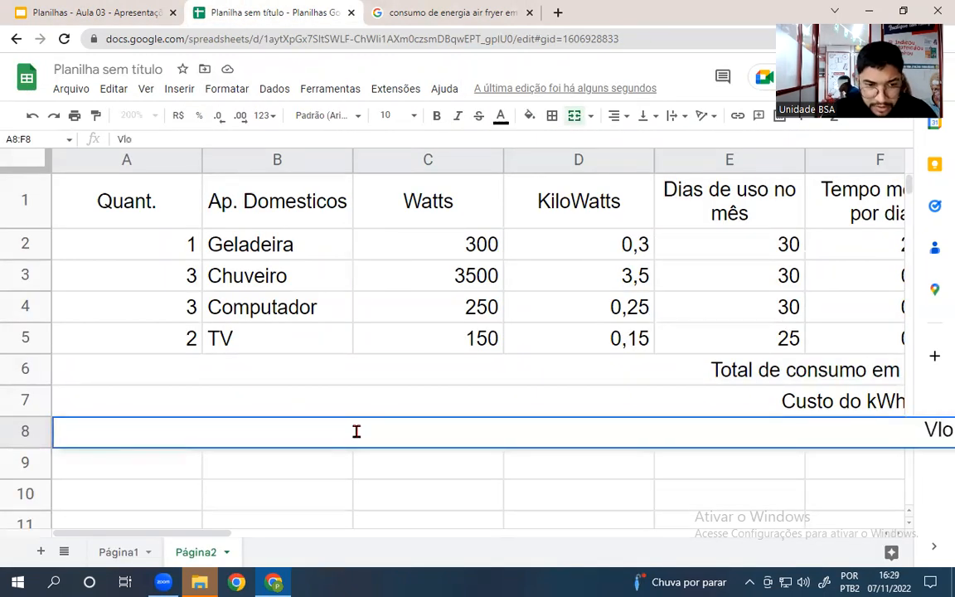
pyautogui.press('BackSpace')
pyautogui.press('BackSpace')
pyautogui.write('a')
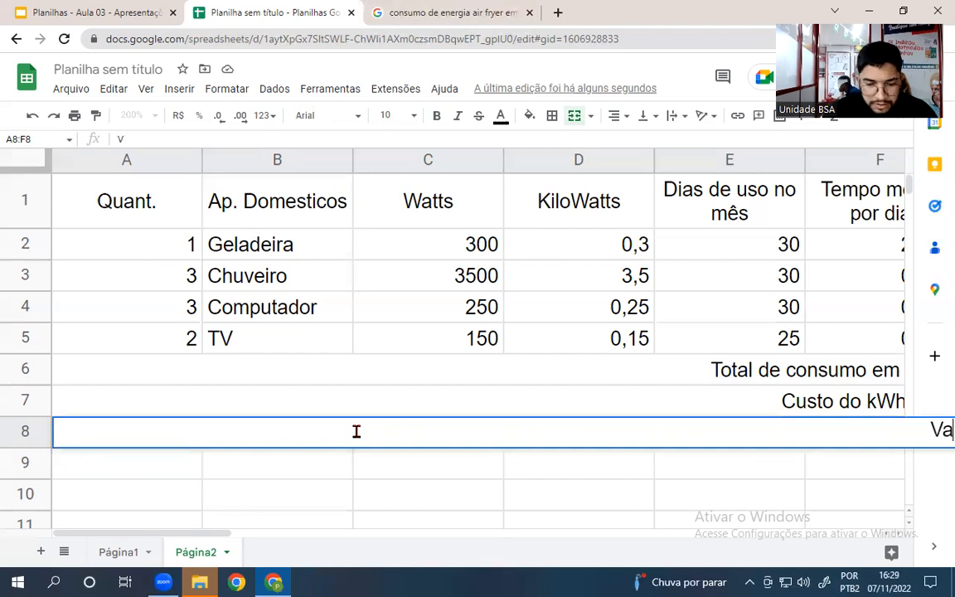
pyautogui.write('lor final de cn')
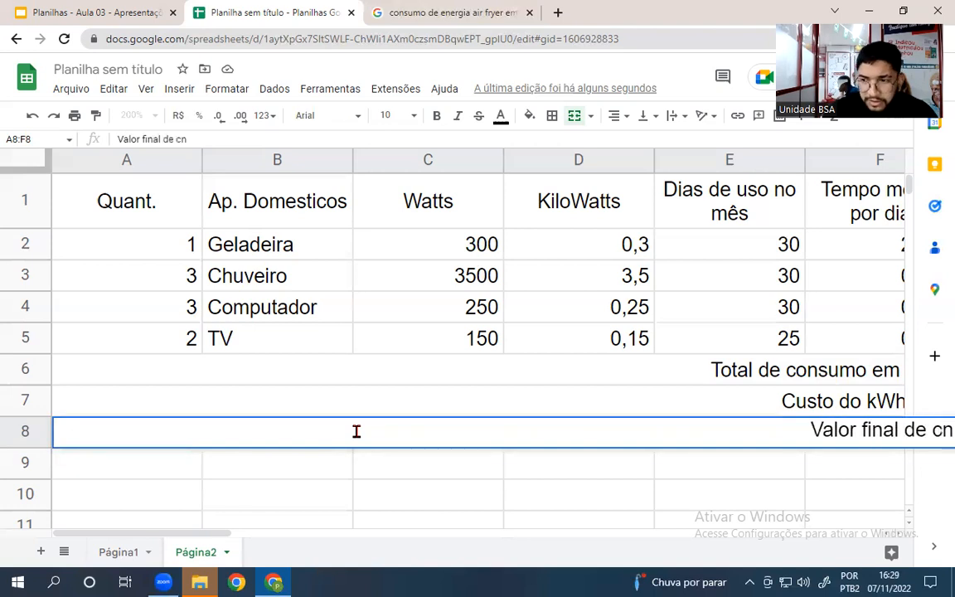
pyautogui.press('BackSpace')
pyautogui.write('on')
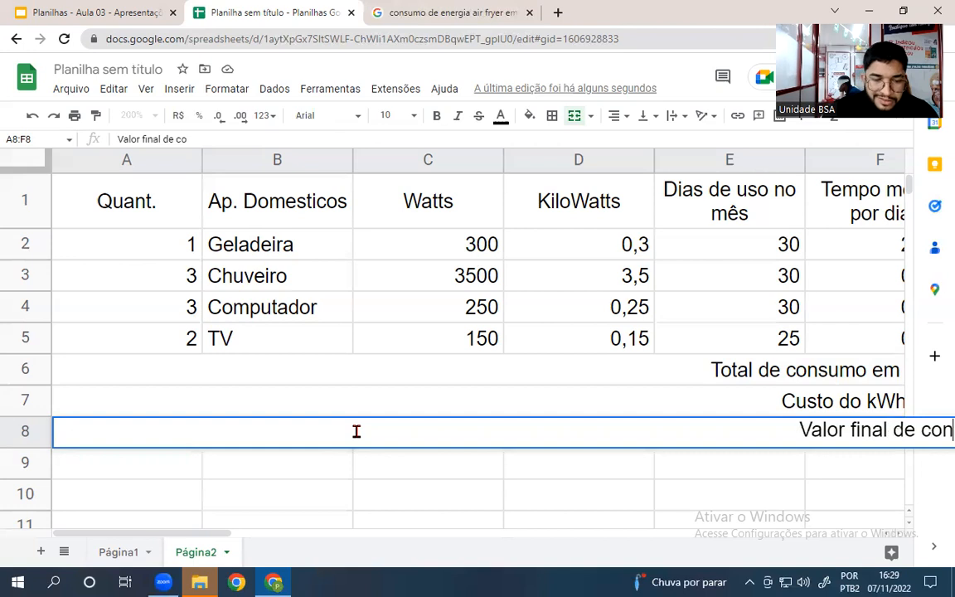
pyautogui.write('sumo residencial:')
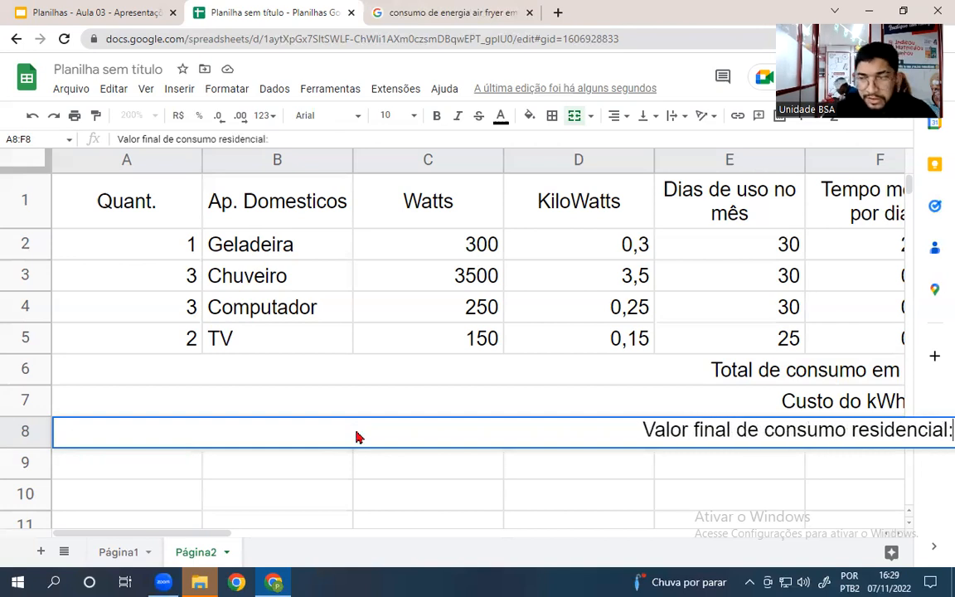
pyautogui.press('Return')
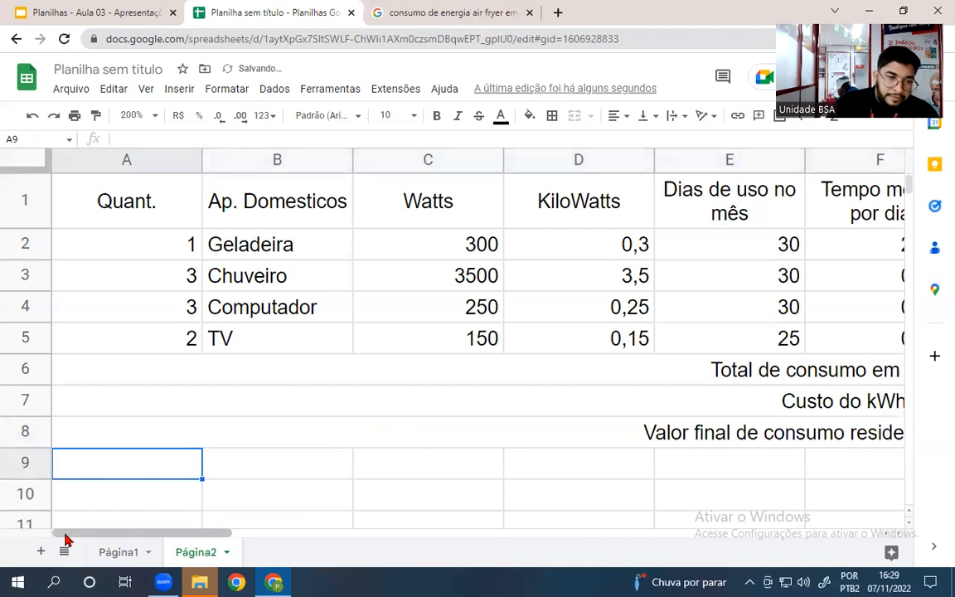
# Look up the kWh cost on the lesson slide, enter 0,030 in G7 and format it as R$ currency.
pyautogui.hscroll(2, 64, 540)
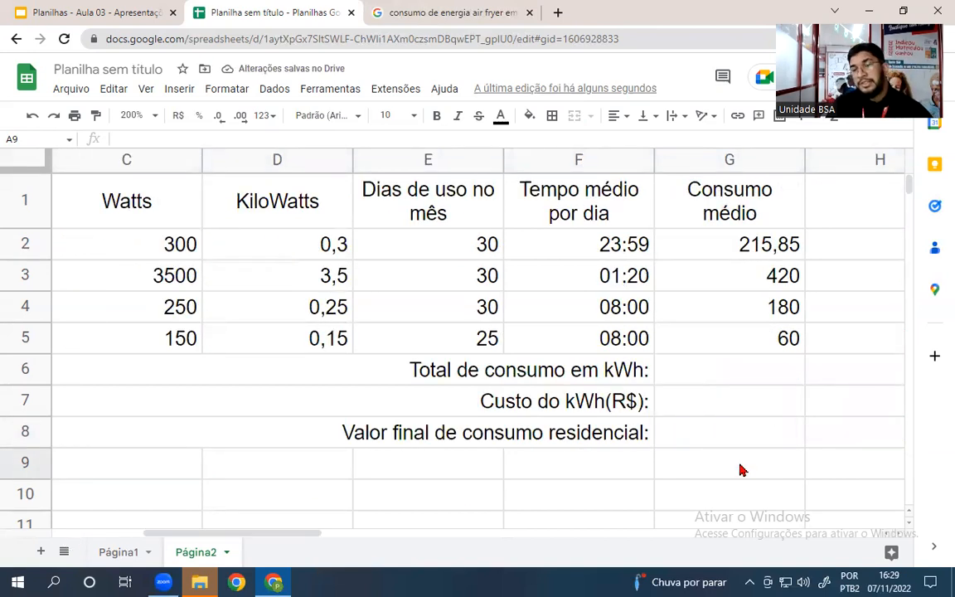
pyautogui.click(485, 405)
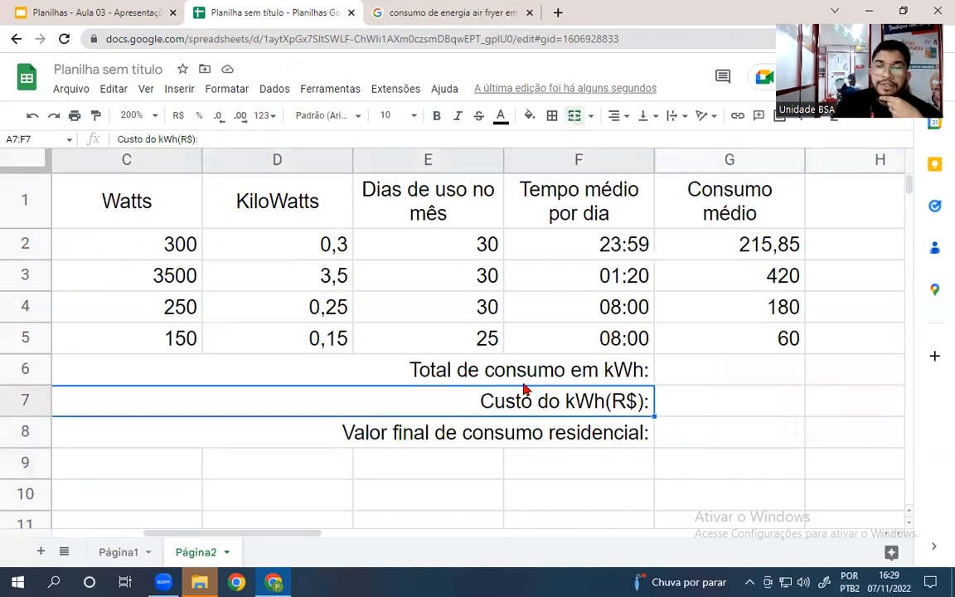
pyautogui.click(141, 25)
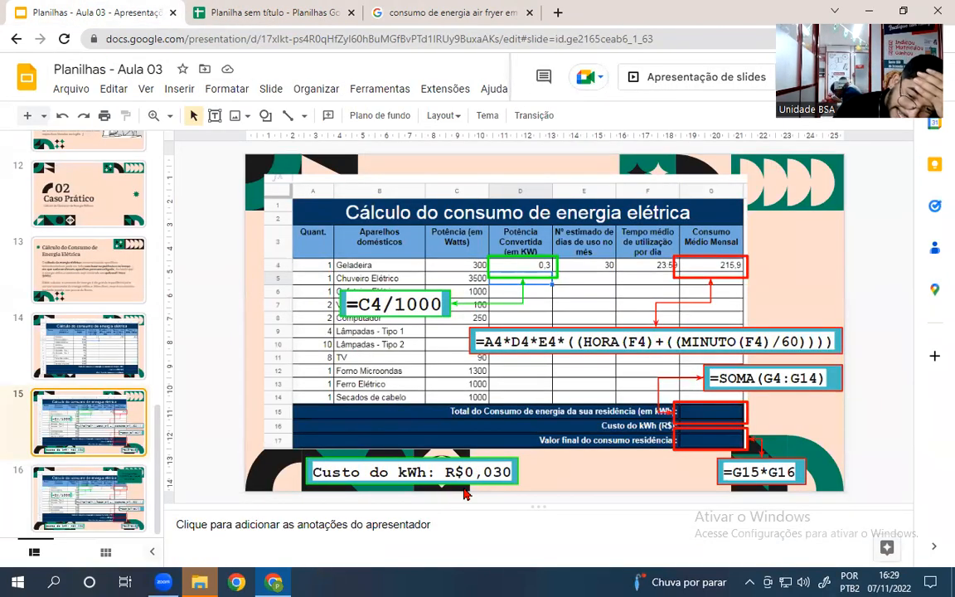
pyautogui.click(300, 6)
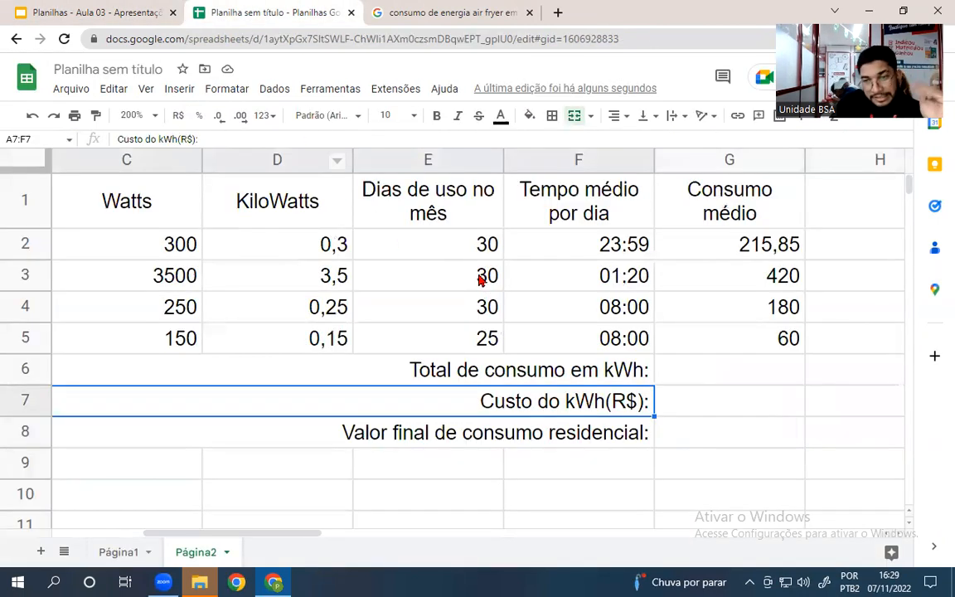
pyautogui.click(718, 413)
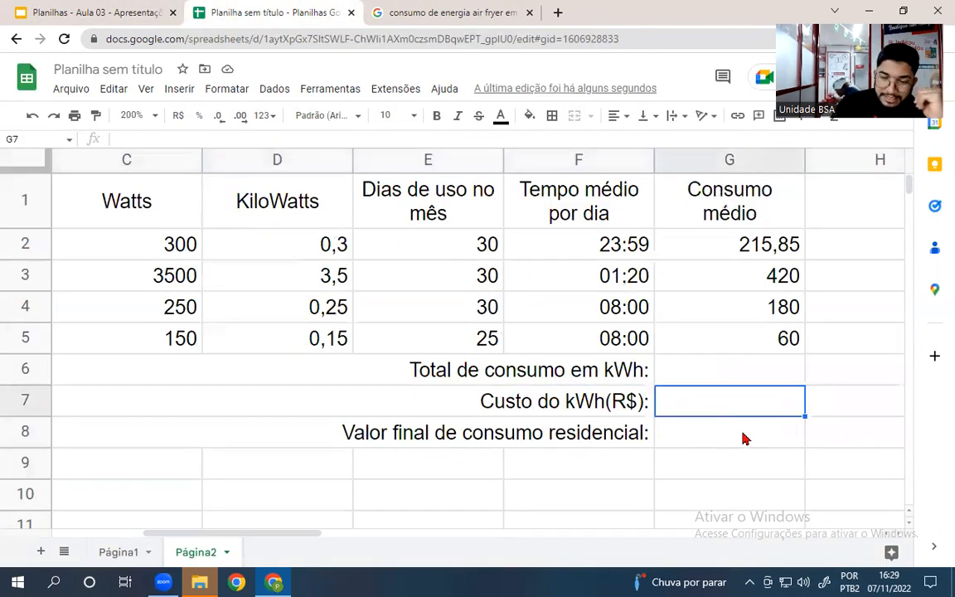
pyautogui.write('0,030')
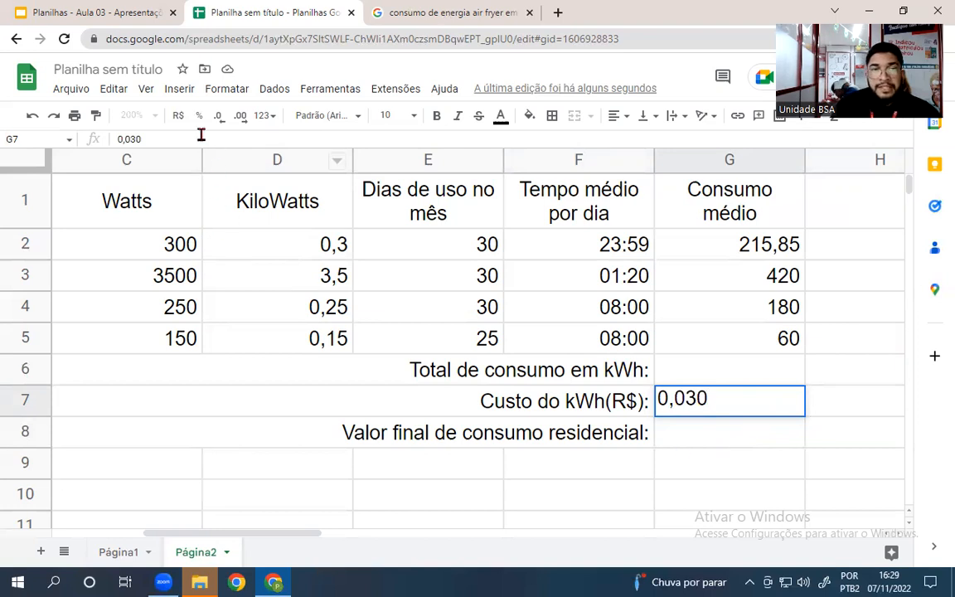
pyautogui.click(178, 116)
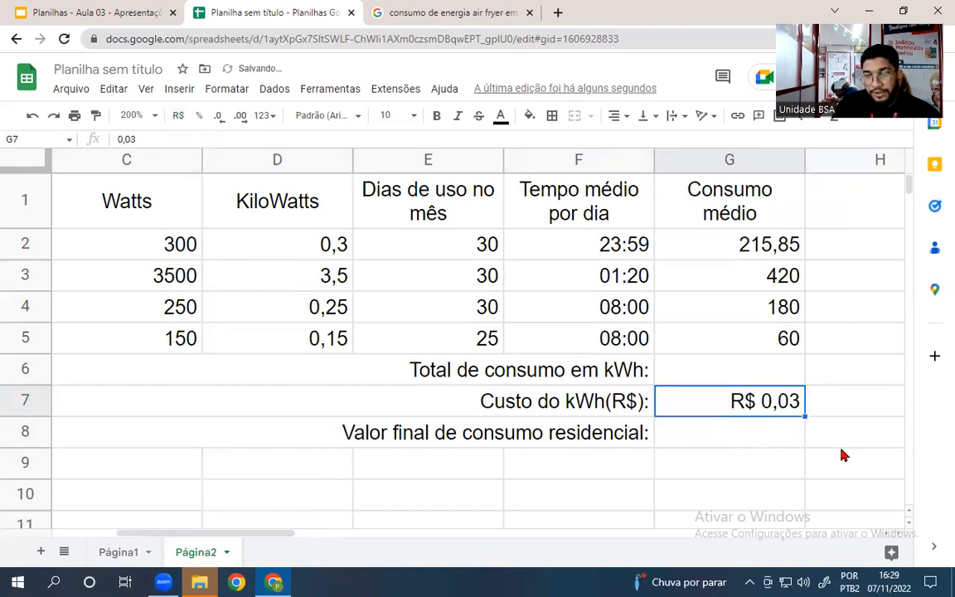
# Check the total formula on the lesson slide and sum the consumption values in G6 with =soma(G2:G5).
pyautogui.click(841, 375)
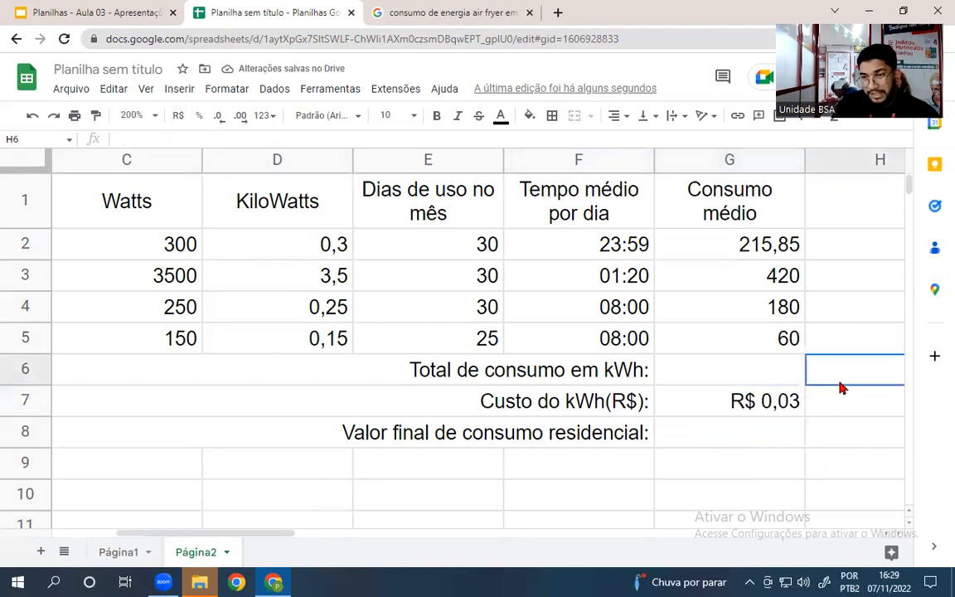
pyautogui.click(718, 369)
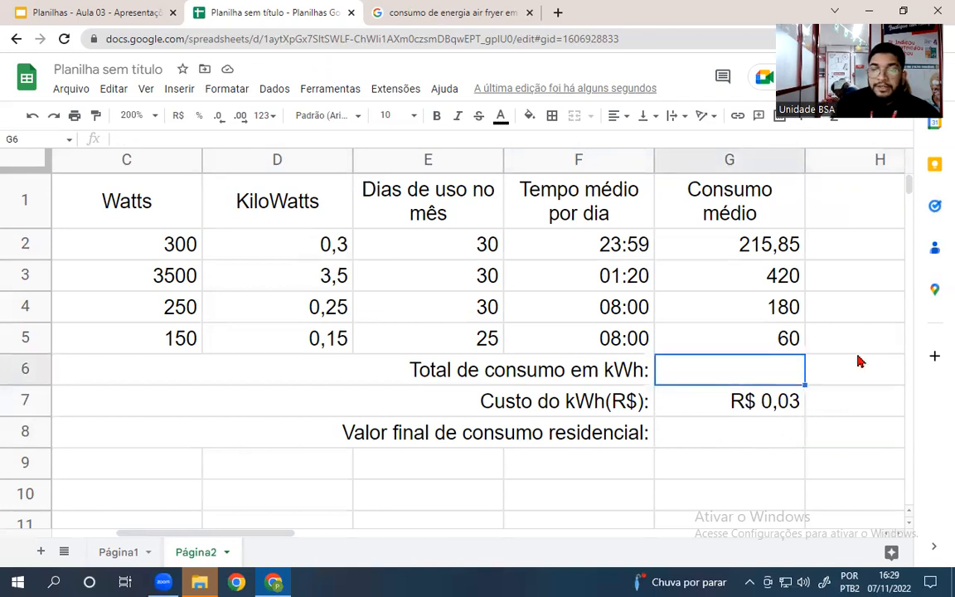
pyautogui.click(70, 15)
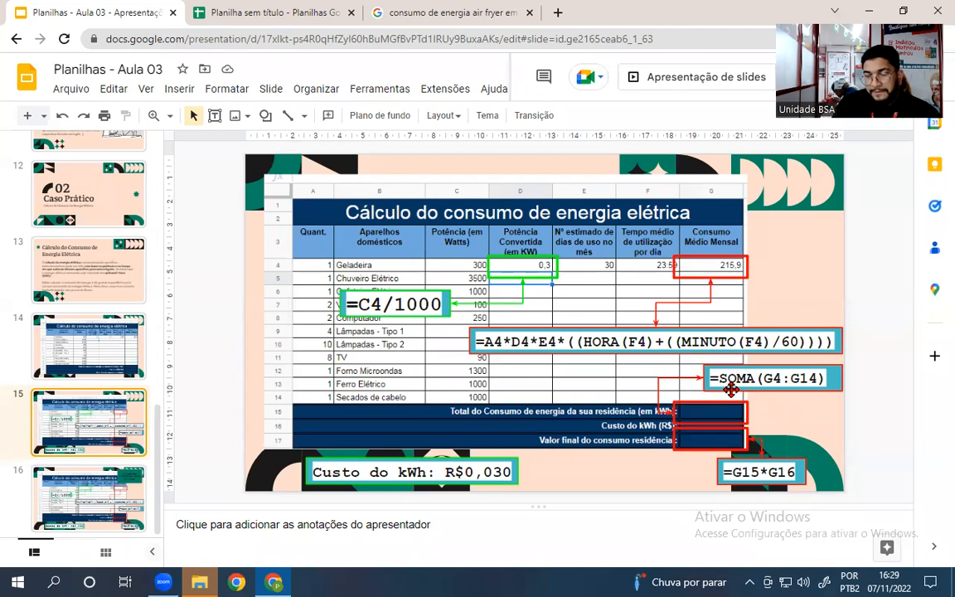
pyautogui.hotkey('ctrl', 'Tab')
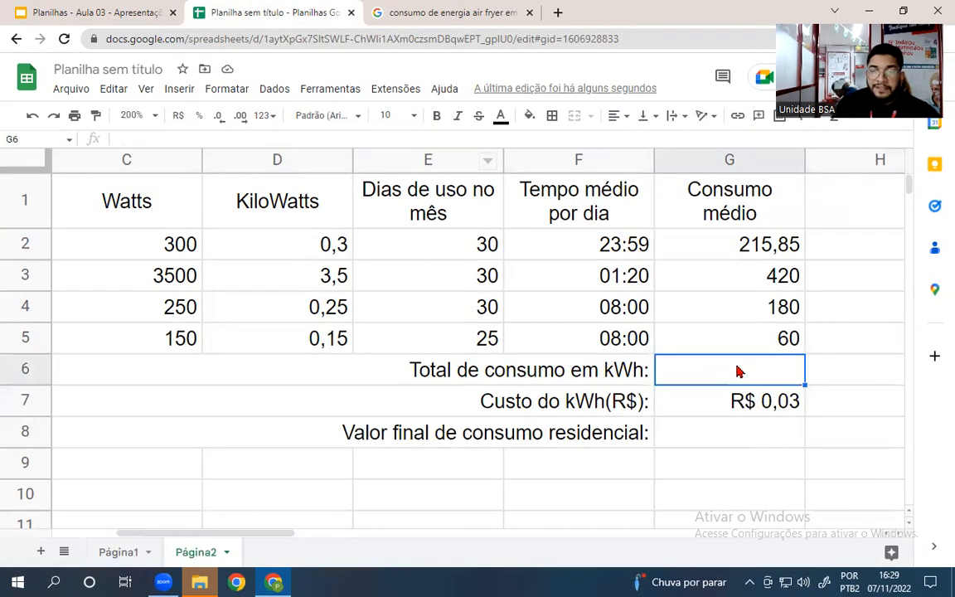
pyautogui.write('=so')
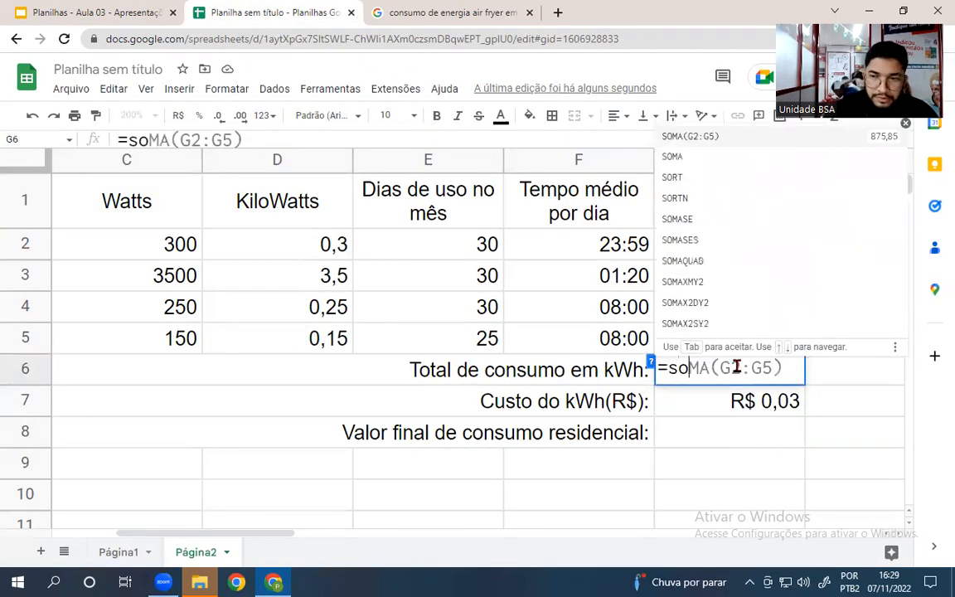
pyautogui.write('ma(')
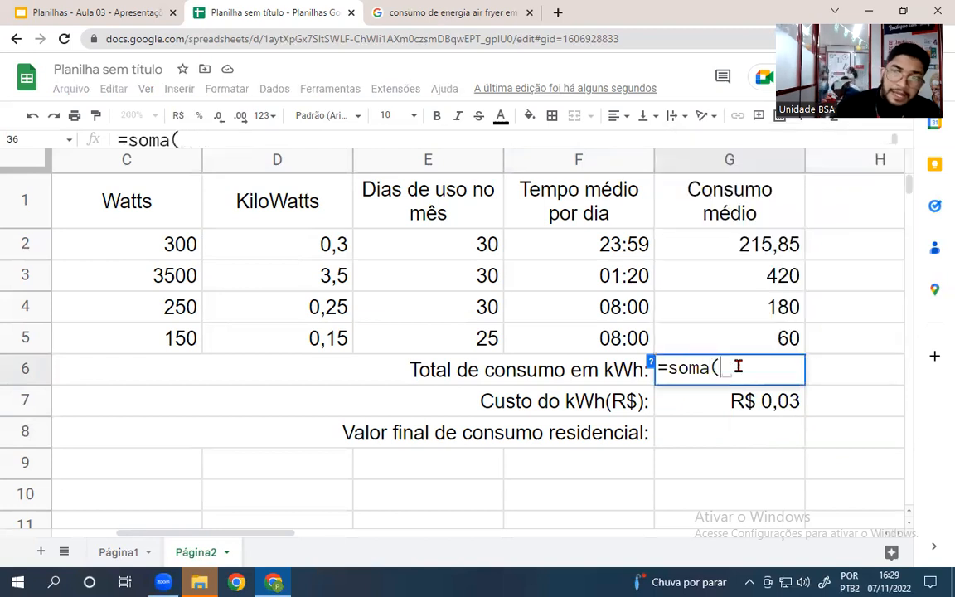
pyautogui.moveTo(718, 245); pyautogui.dragTo(711, 337)
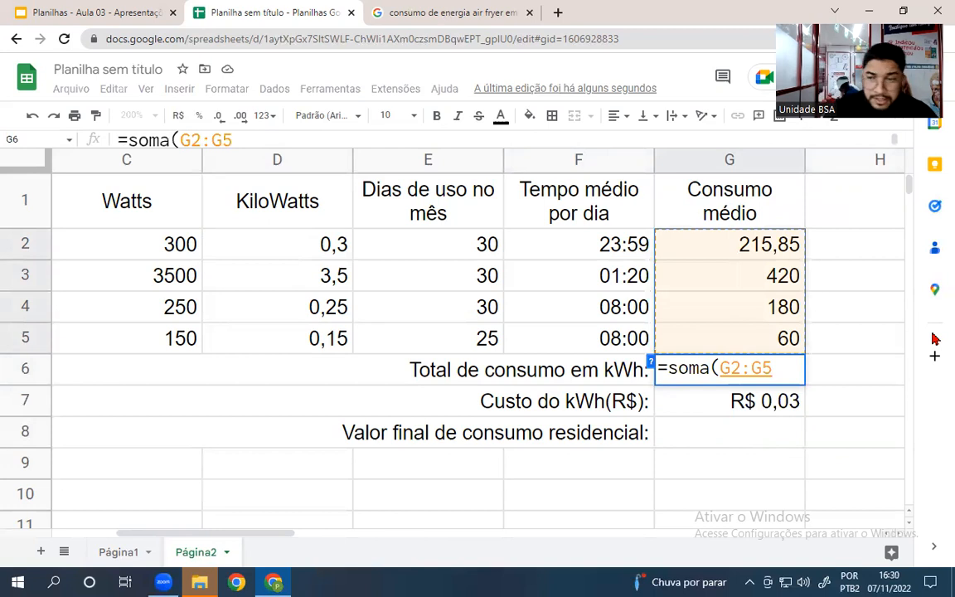
pyautogui.press('Return')
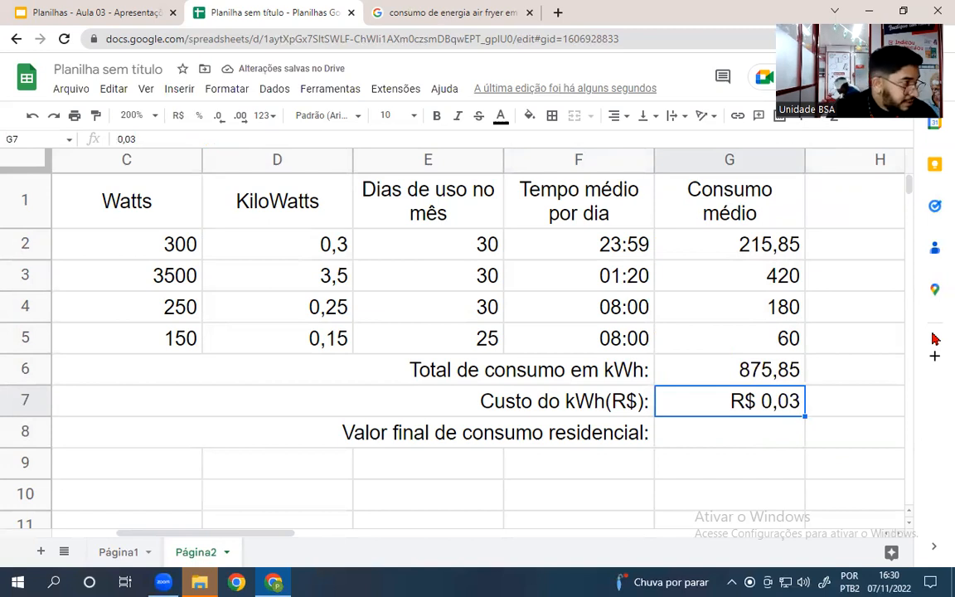
# Check the final-value formula on the lesson slide and calculate the residential consumption cost in G8 with =G6*G7.
pyautogui.click(744, 379)
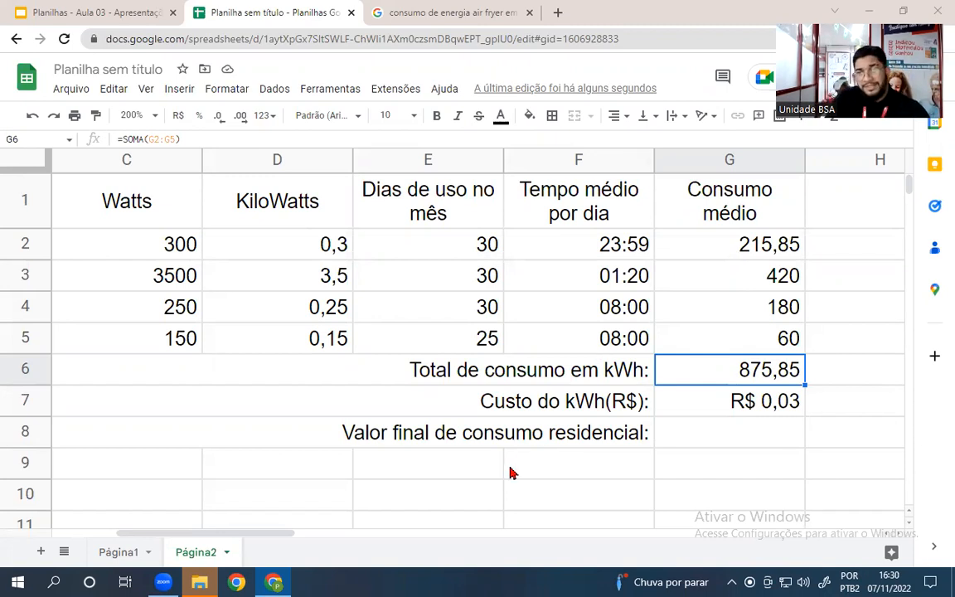
pyautogui.click(754, 435)
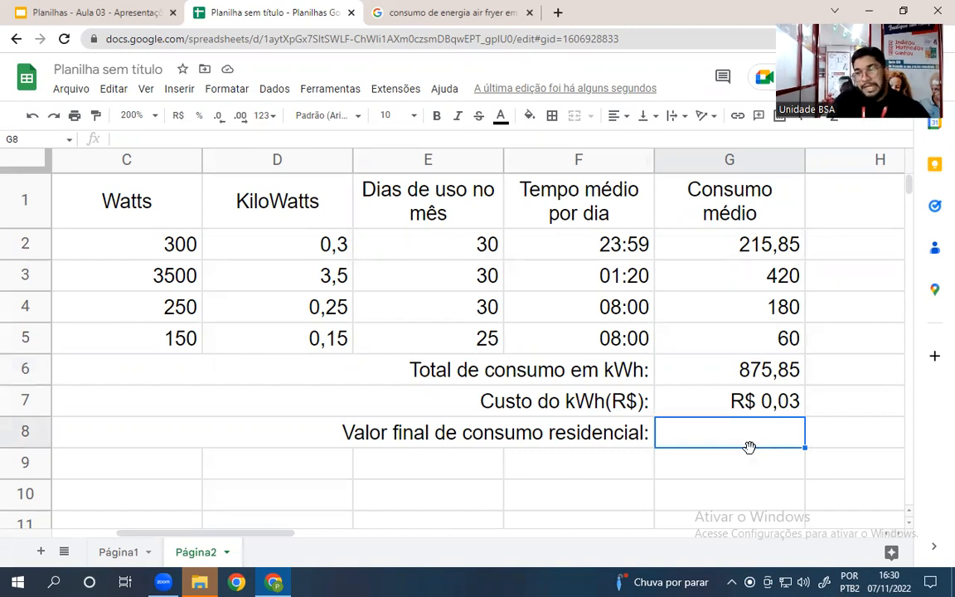
pyautogui.click(93, 12)
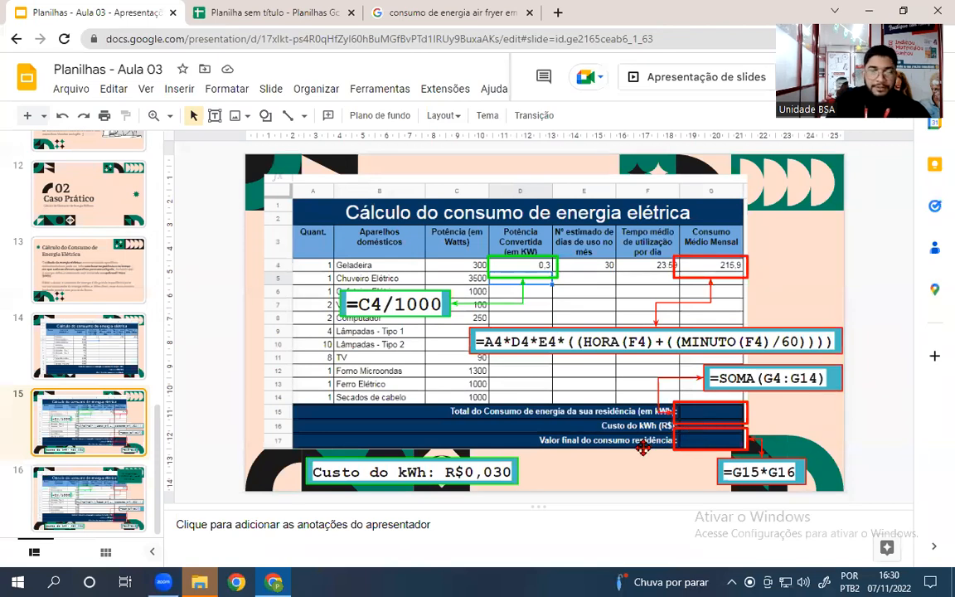
pyautogui.click(266, 13)
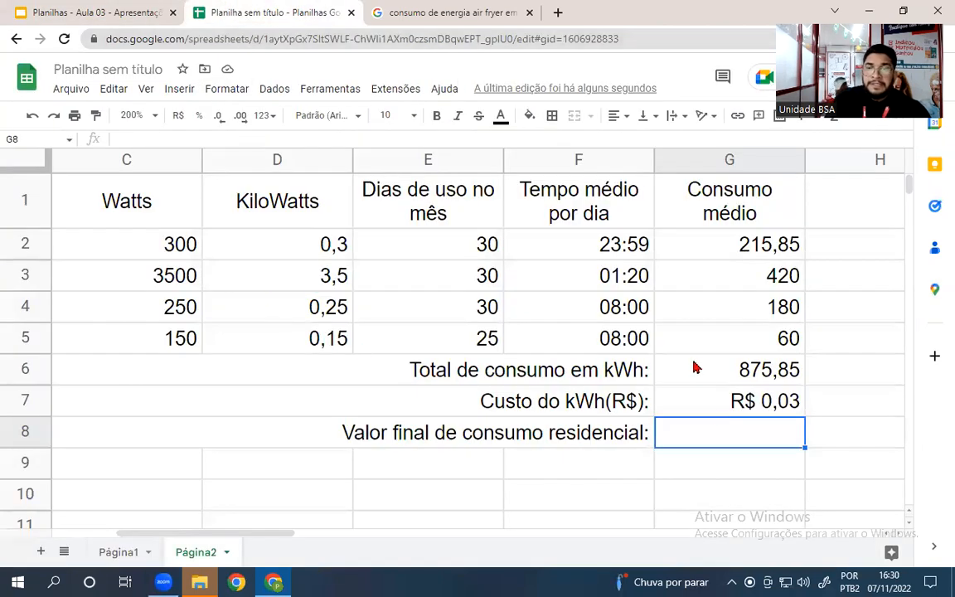
pyautogui.write('=')
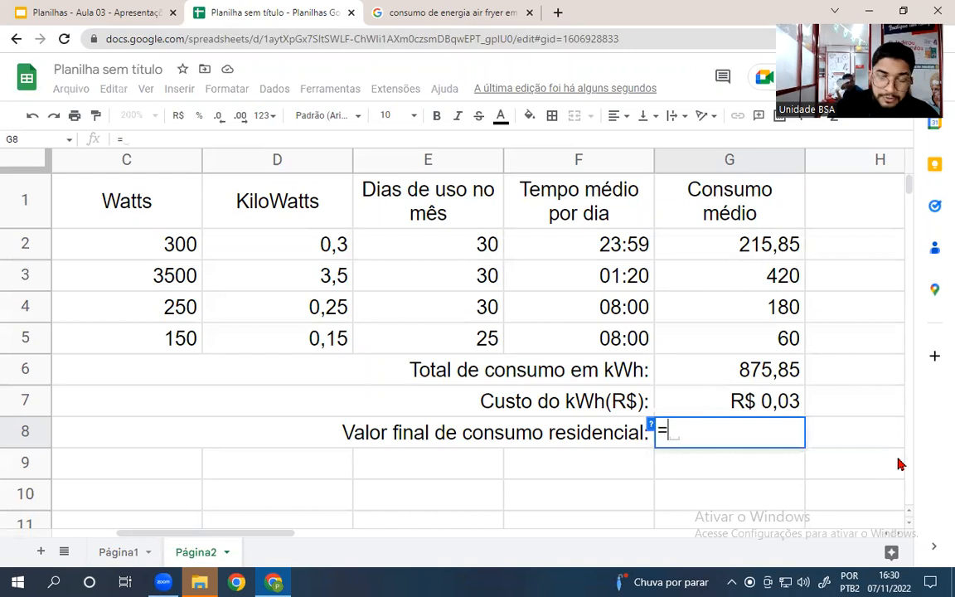
pyautogui.click(748, 371)
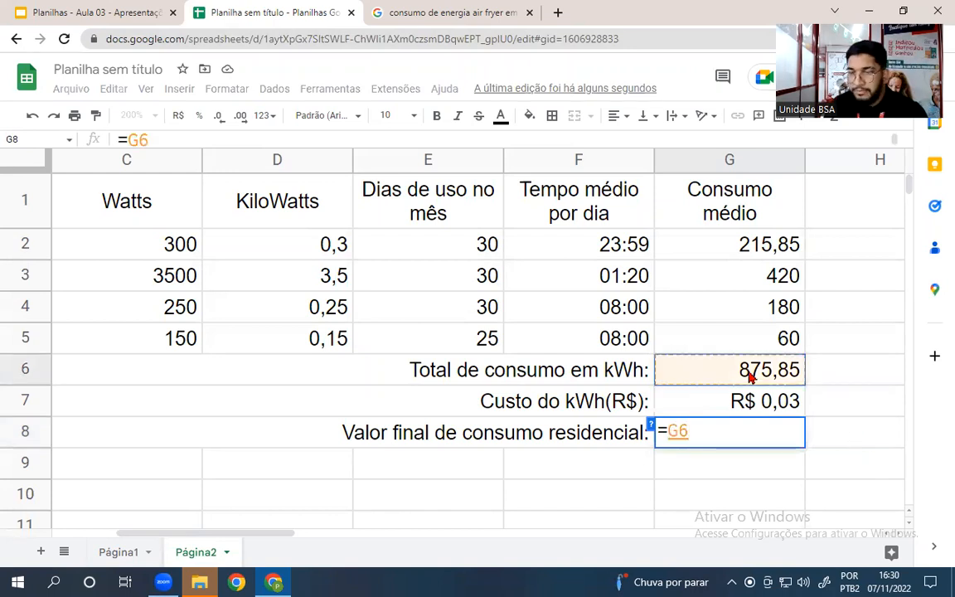
pyautogui.write('*')
pyautogui.click(743, 400)
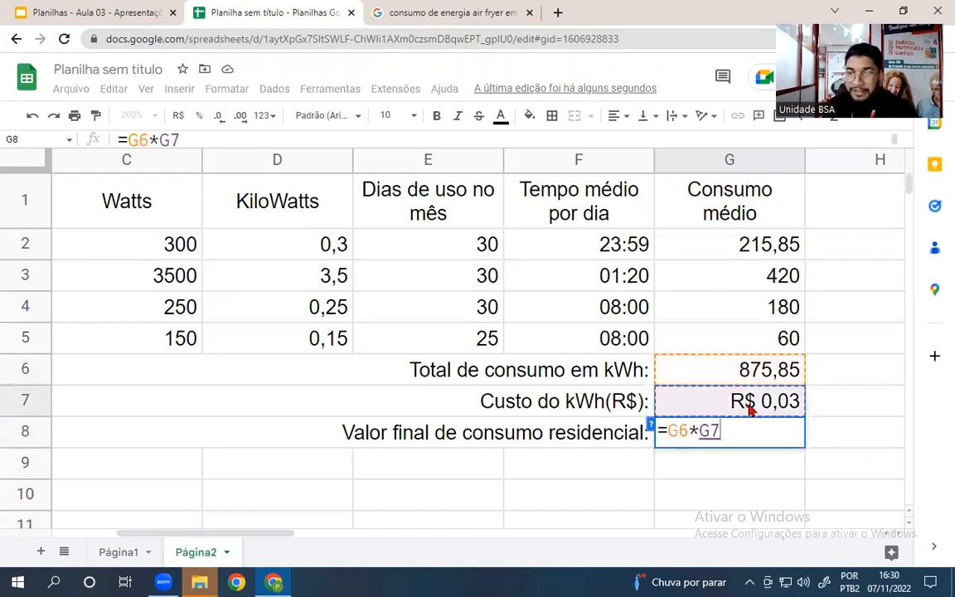
pyautogui.press('Return')
pyautogui.click(749, 437)
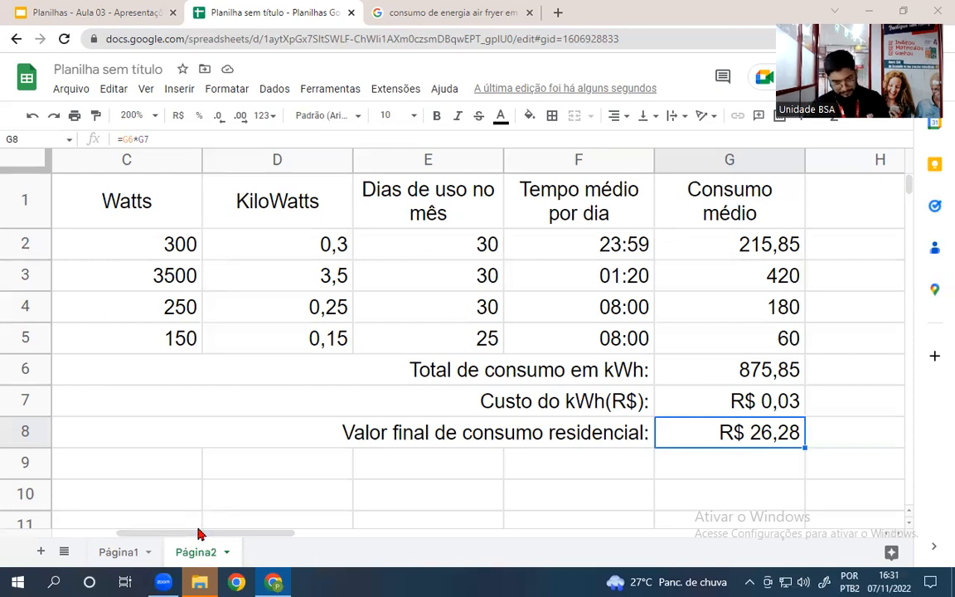
# Review each appliance and its quantity in the Quant. and Ap. Domesticos columns, rows 2 to 5.
pyautogui.click(156, 443)
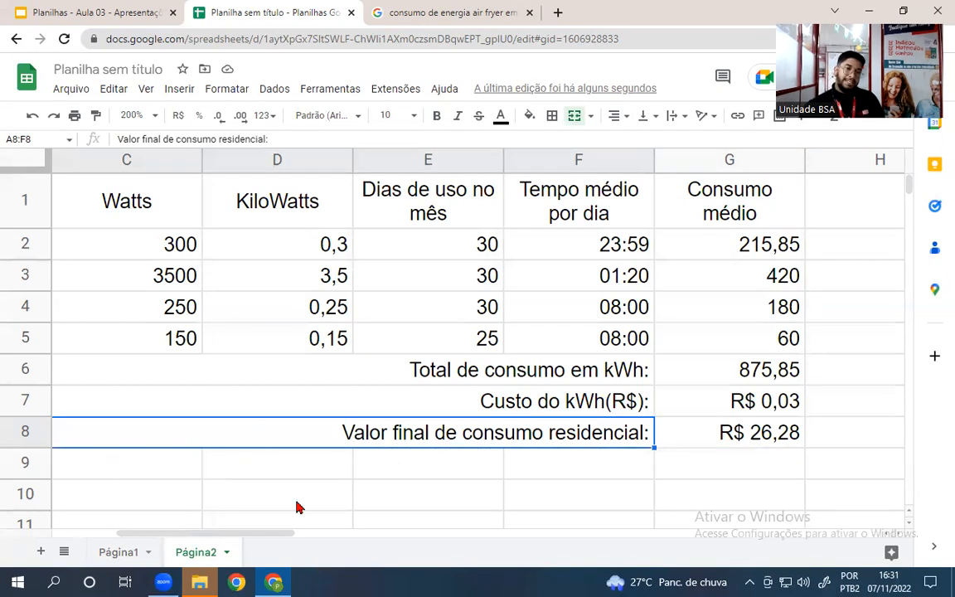
pyautogui.moveTo(245, 533); pyautogui.dragTo(81, 526)
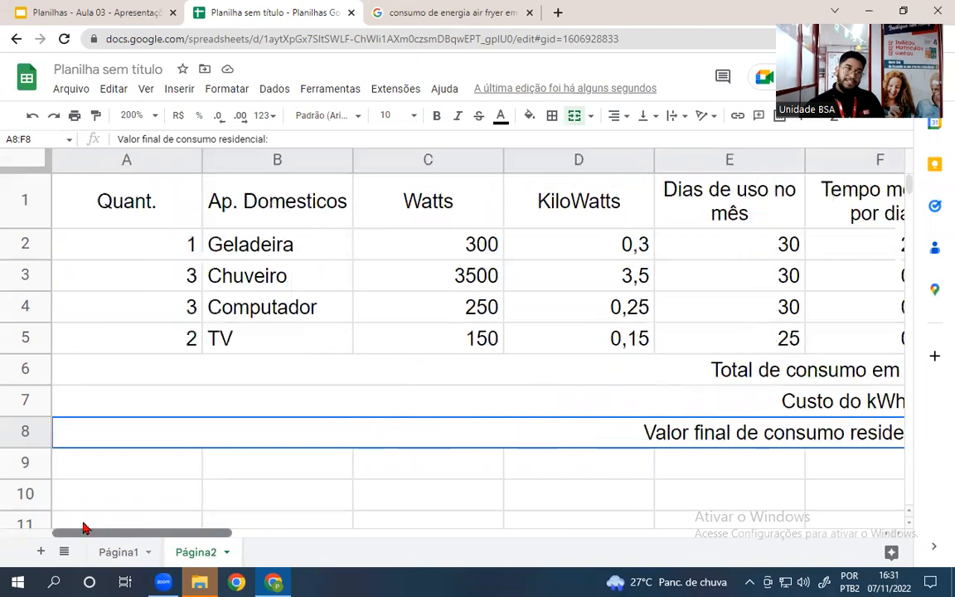
pyautogui.click(134, 213)
pyautogui.click(135, 252)
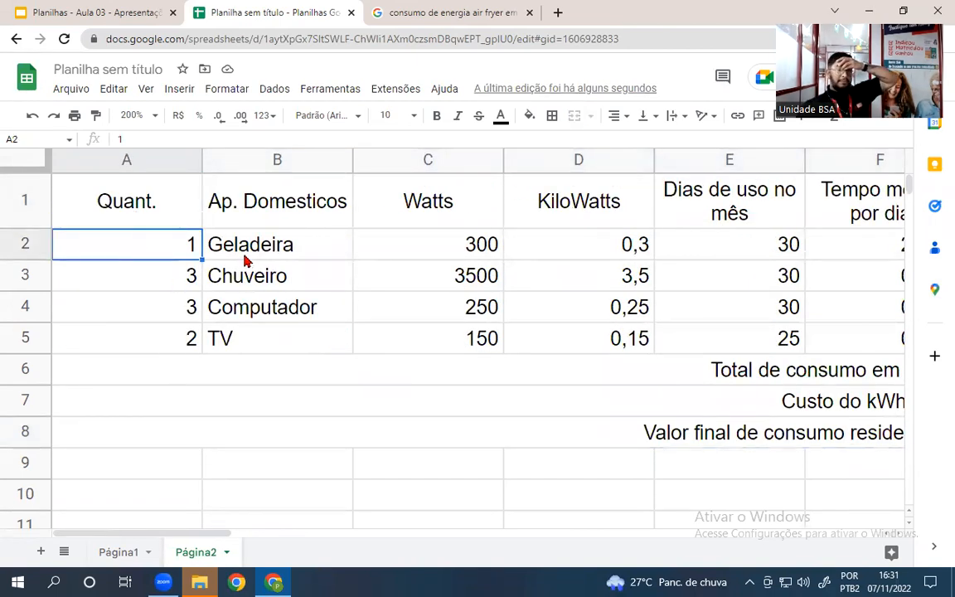
pyautogui.click(226, 245)
pyautogui.click(151, 257)
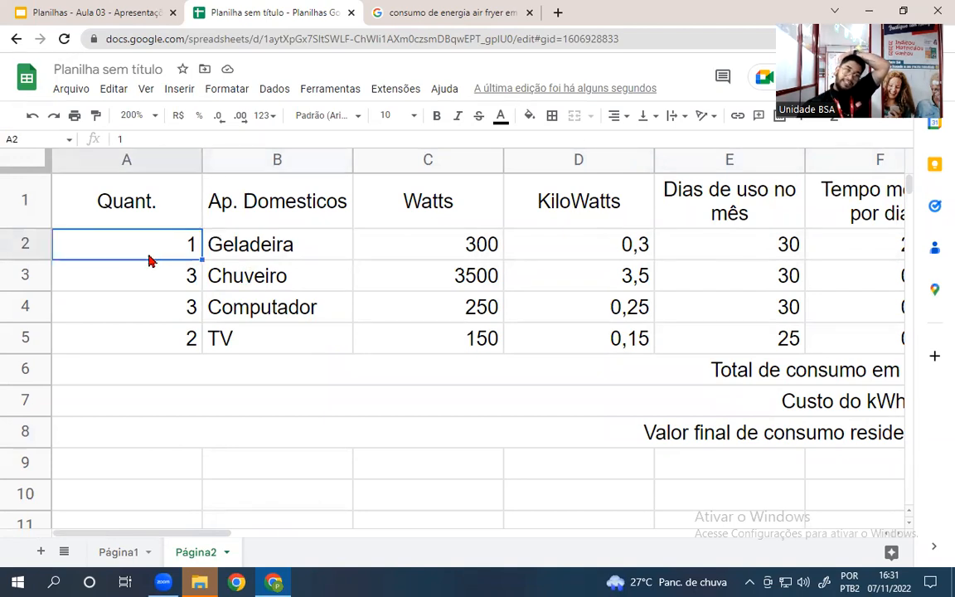
pyautogui.click(259, 274)
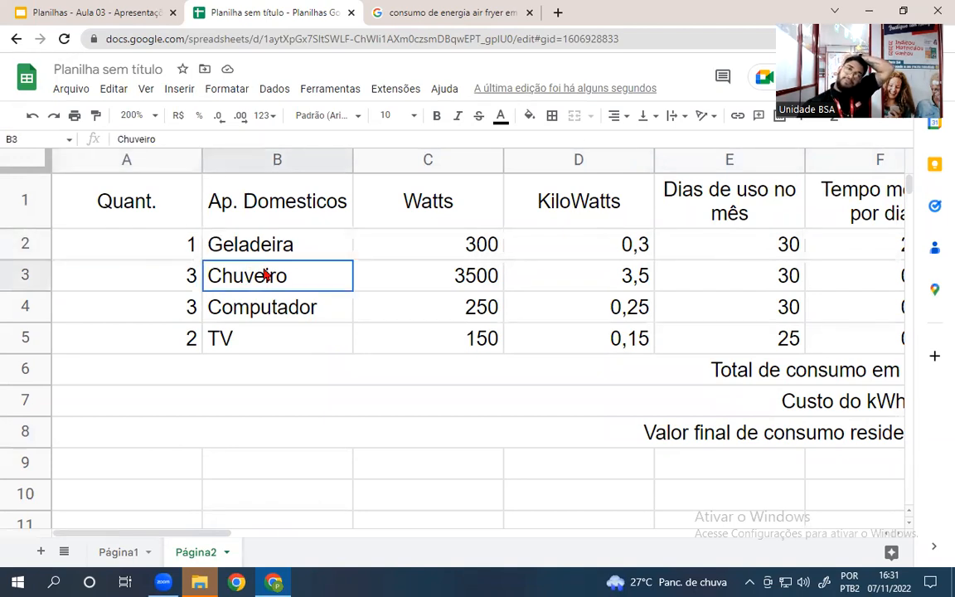
pyautogui.click(179, 275)
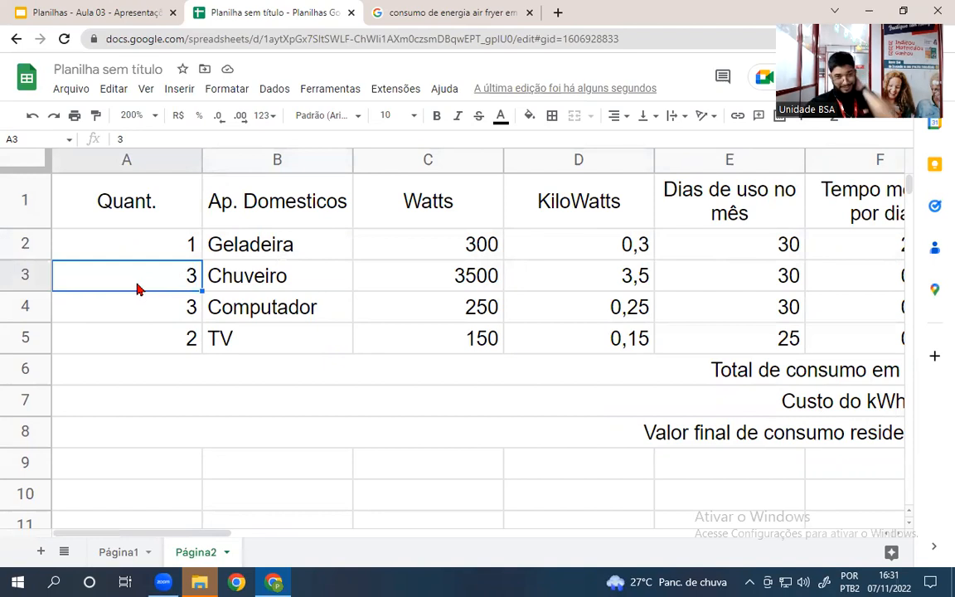
pyautogui.click(275, 309)
pyautogui.click(107, 321)
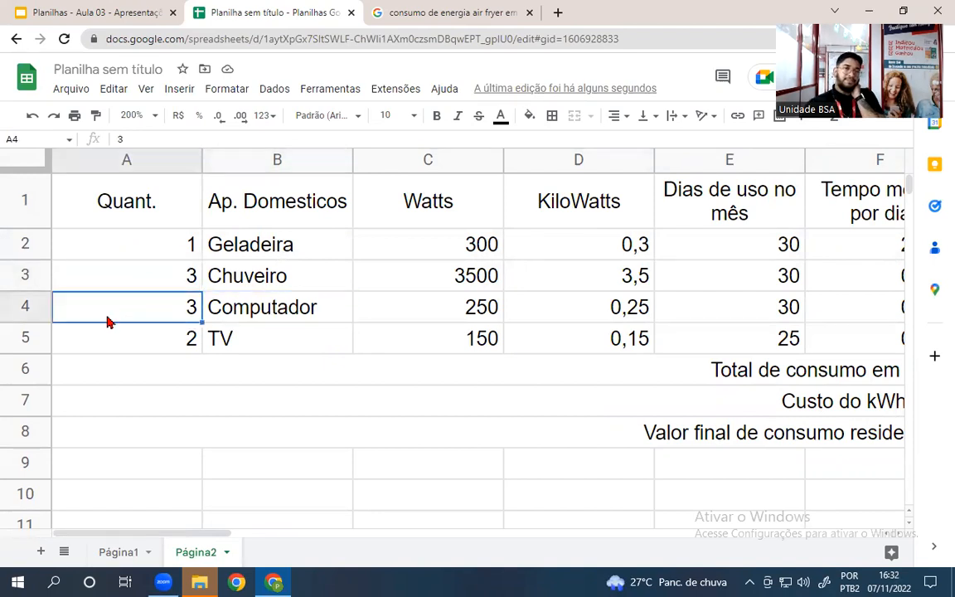
pyautogui.click(225, 335)
pyautogui.click(116, 341)
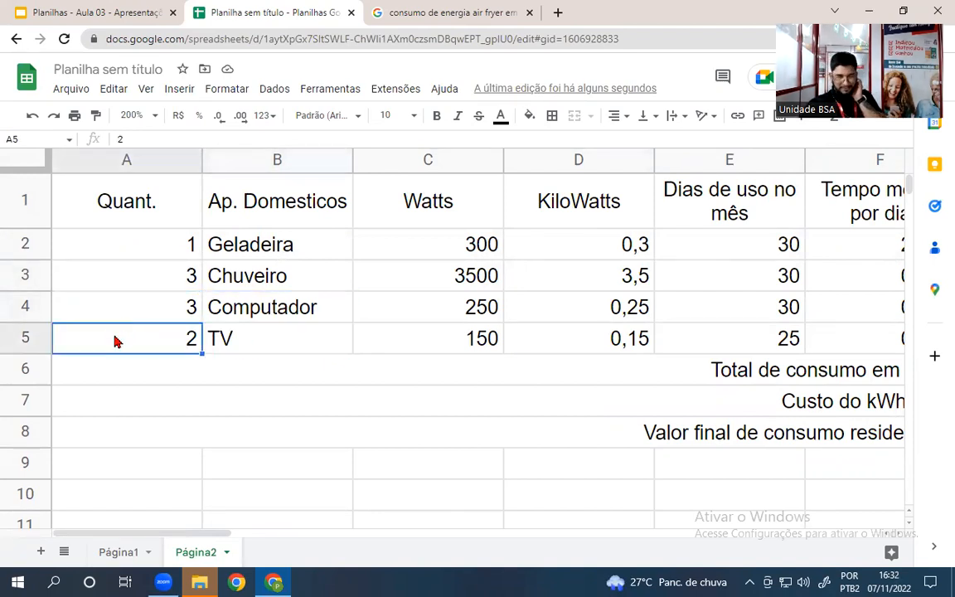
# Review the power of each appliance in the Watts column, cells C2 to C5.
pyautogui.click(405, 245)
pyautogui.click(406, 284)
pyautogui.click(405, 313)
pyautogui.click(406, 346)
pyautogui.click(400, 286)
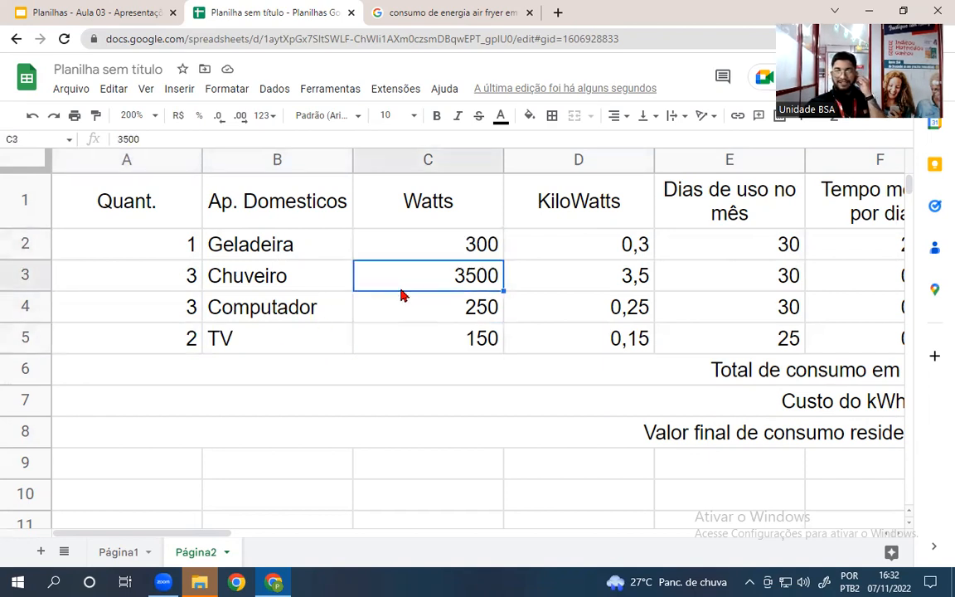
pyautogui.press('Down')
pyautogui.press('Down')
pyautogui.press('Up')
pyautogui.press('Up')
pyautogui.press('Up')
pyautogui.press('Down')
pyautogui.click(403, 310)
pyautogui.click(409, 344)
pyautogui.click(382, 246)
pyautogui.click(391, 286)
pyautogui.click(393, 318)
pyautogui.click(408, 365)
pyautogui.click(479, 346)
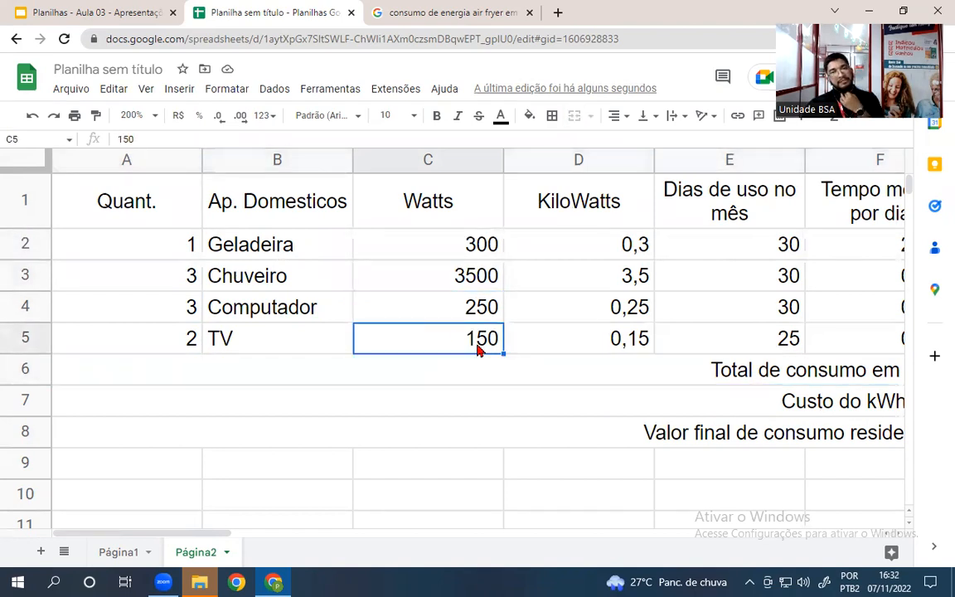
# Inspect the watt-to-kilowatt conversion formulas in the KiloWatts column, starting from D2, without changing them.
pyautogui.click(567, 254)
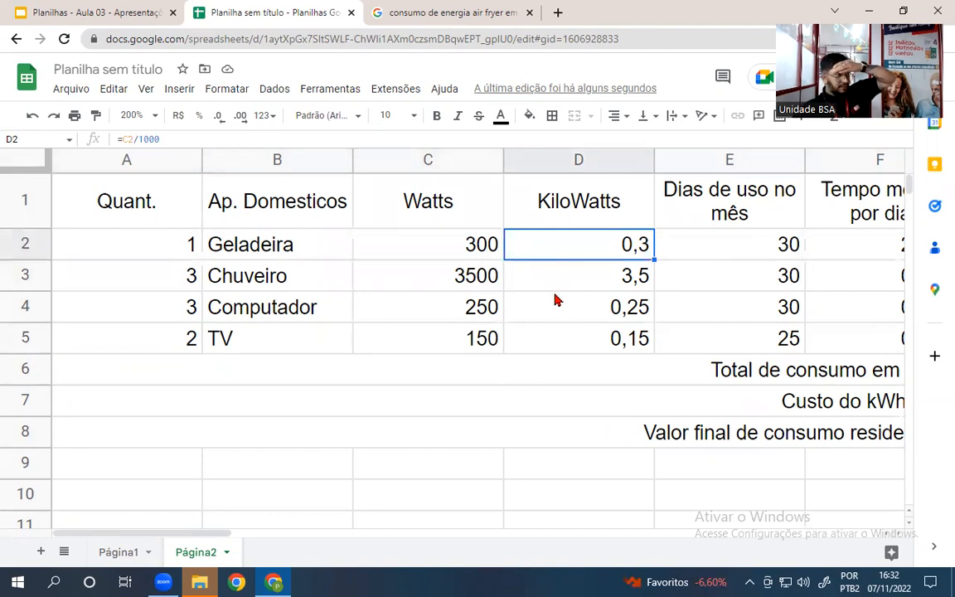
pyautogui.doubleClick(570, 251)
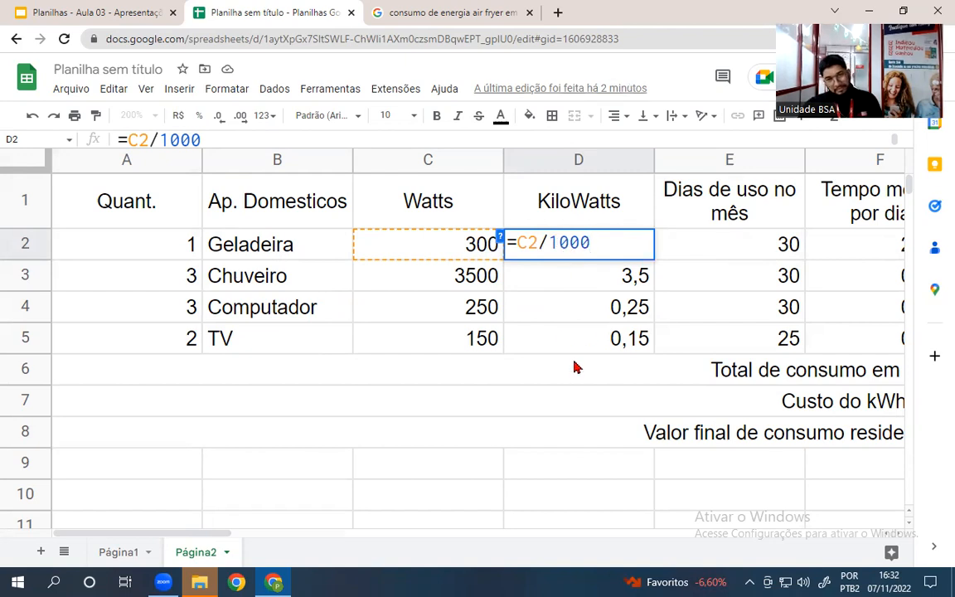
pyautogui.press('Return')
pyautogui.press('Return')
pyautogui.press('Return')
pyautogui.press('Return')
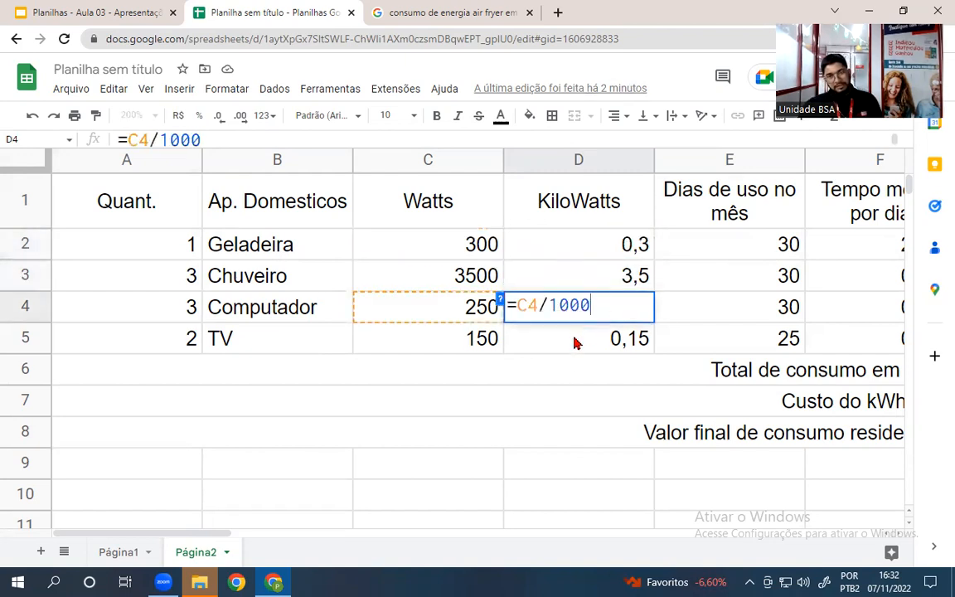
pyautogui.press('Return')
pyautogui.press('Return')
pyautogui.press('Return')
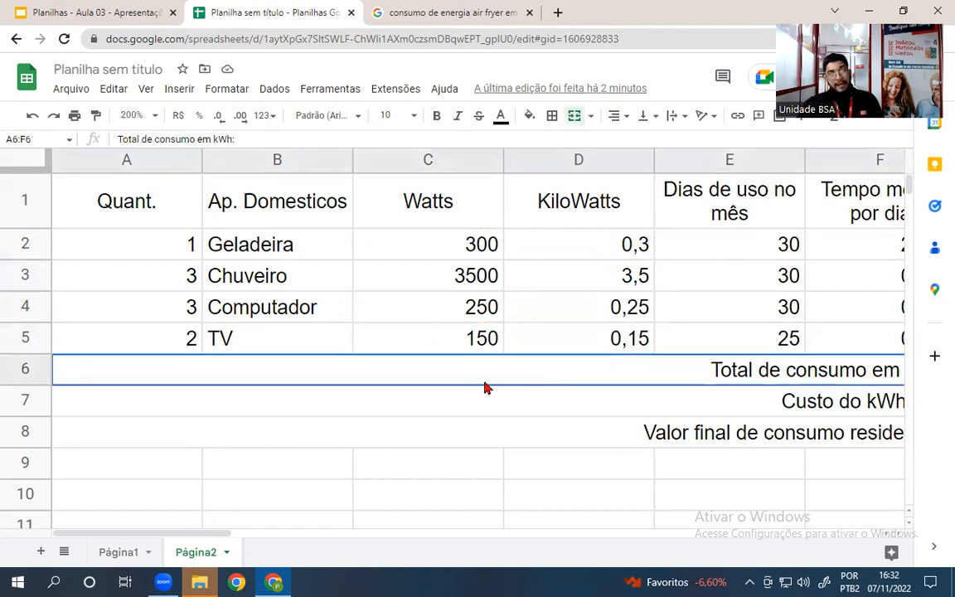
pyautogui.click(407, 440)
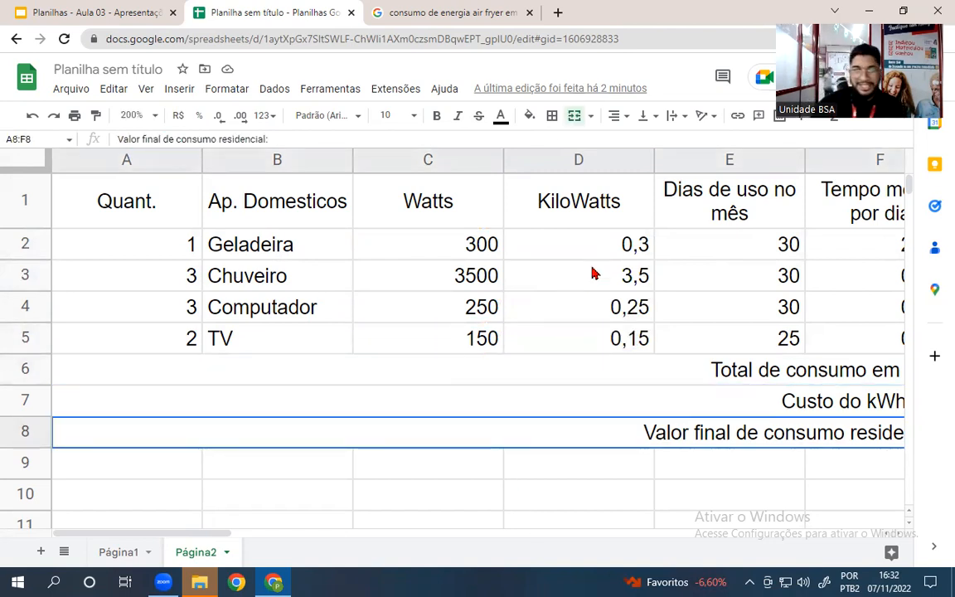
# Convert the shower's kilowatts back to watts in B9 with =D3*1000.
pyautogui.click(584, 276)
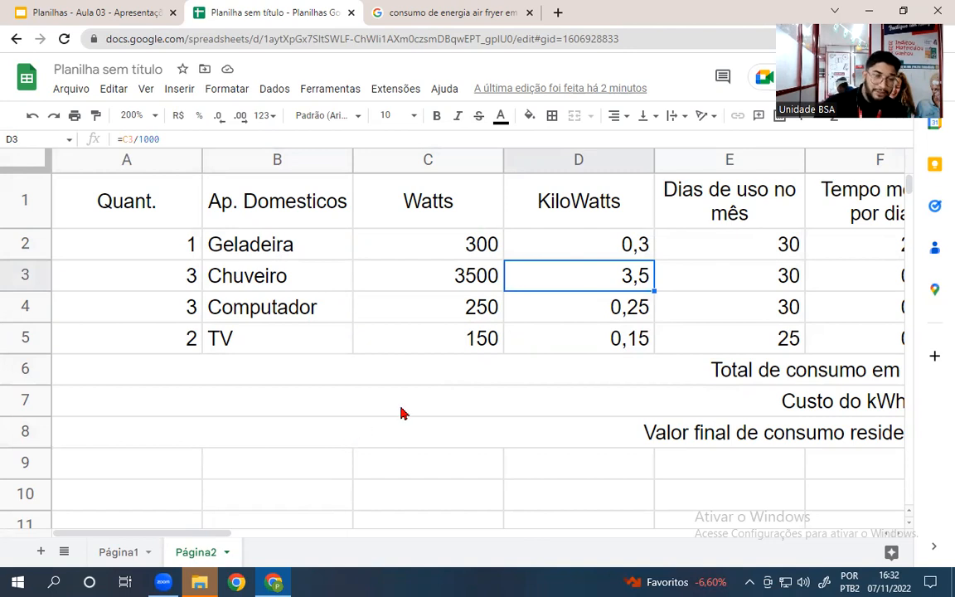
pyautogui.click(311, 479)
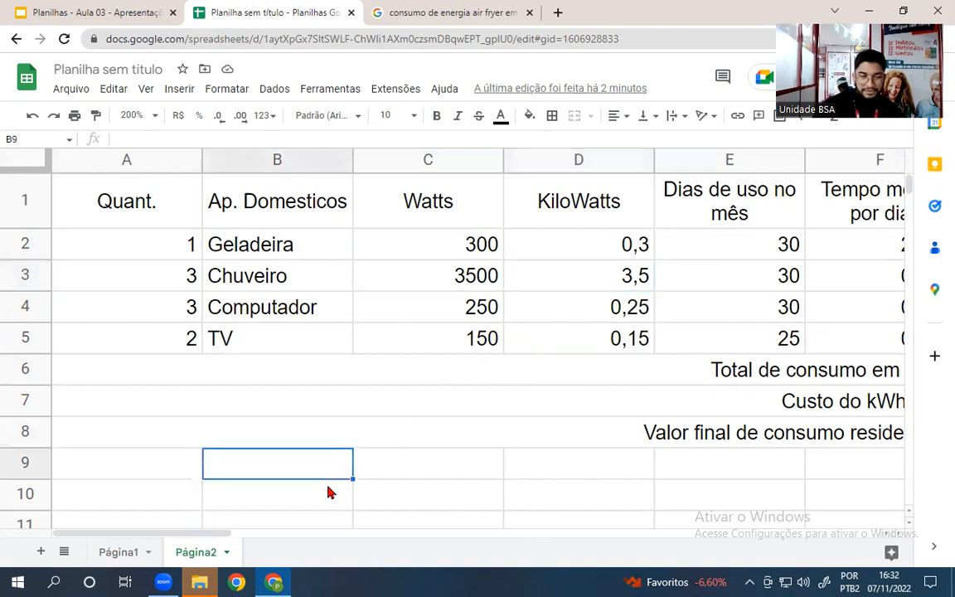
pyautogui.write('=')
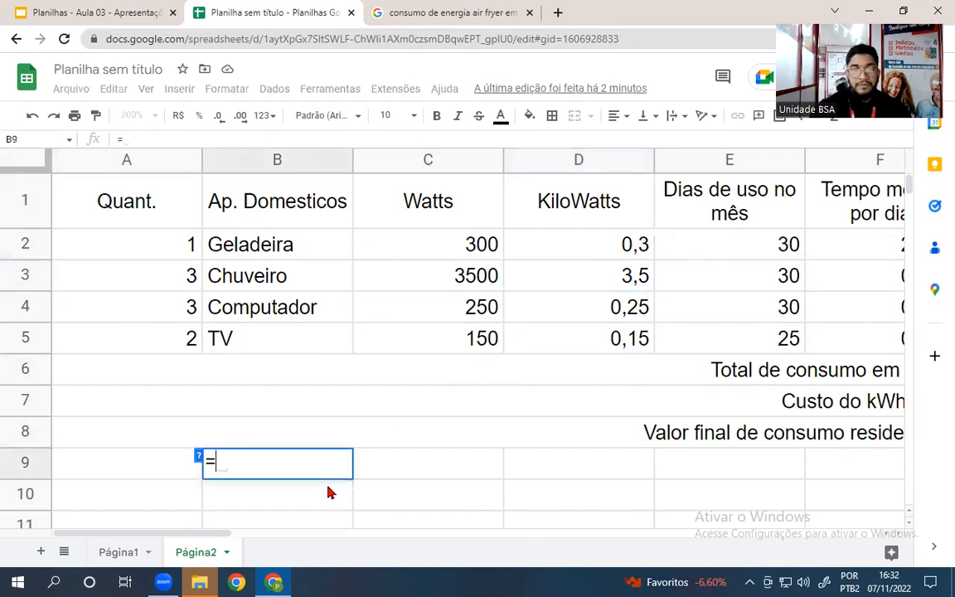
pyautogui.click(577, 275)
pyautogui.write('*1000')
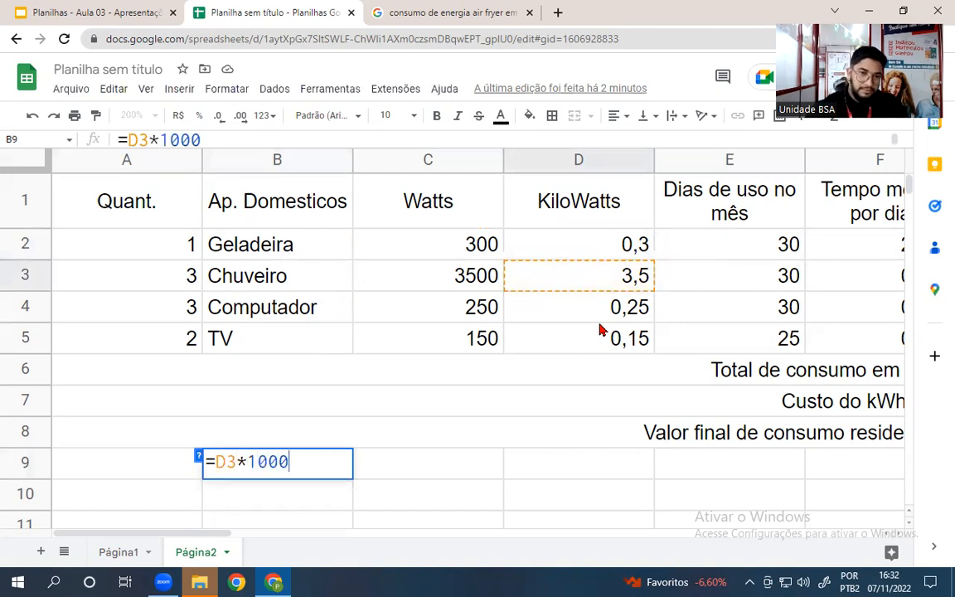
pyautogui.press('Return')
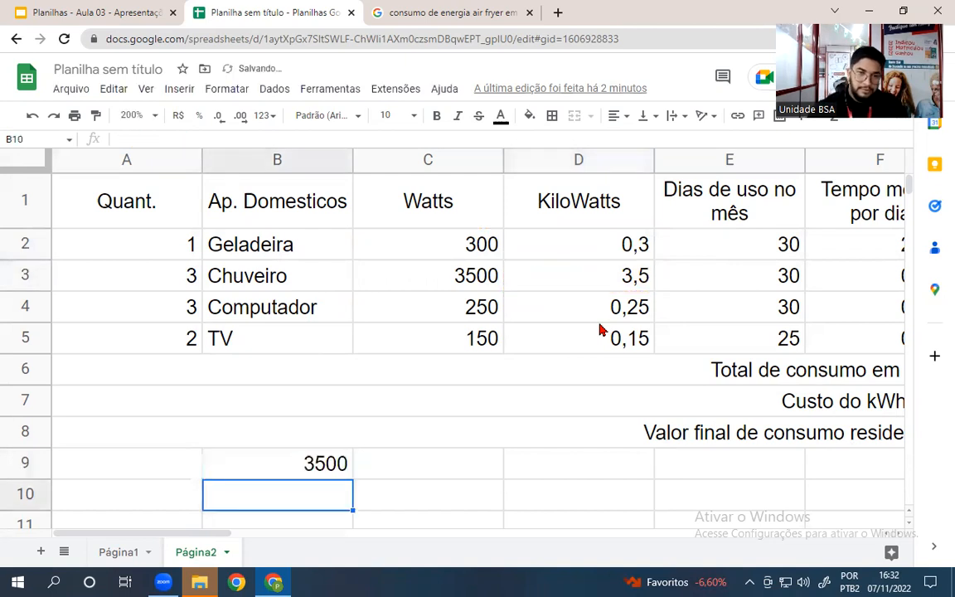
# Compare the reverse conversion in B9 with the shower's Watts and KiloWatts values in C3 and D3.
pyautogui.click(416, 269)
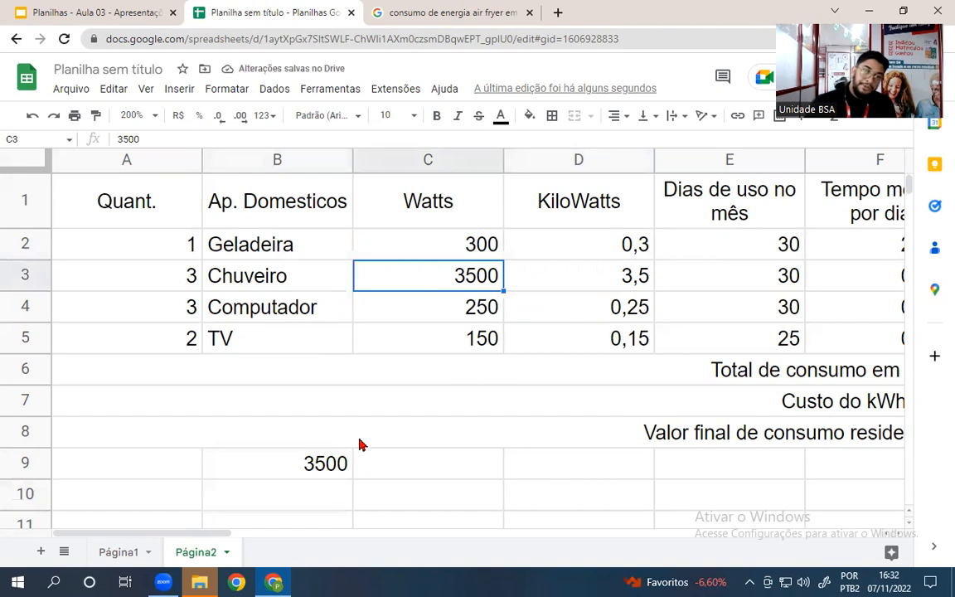
pyautogui.click(319, 469)
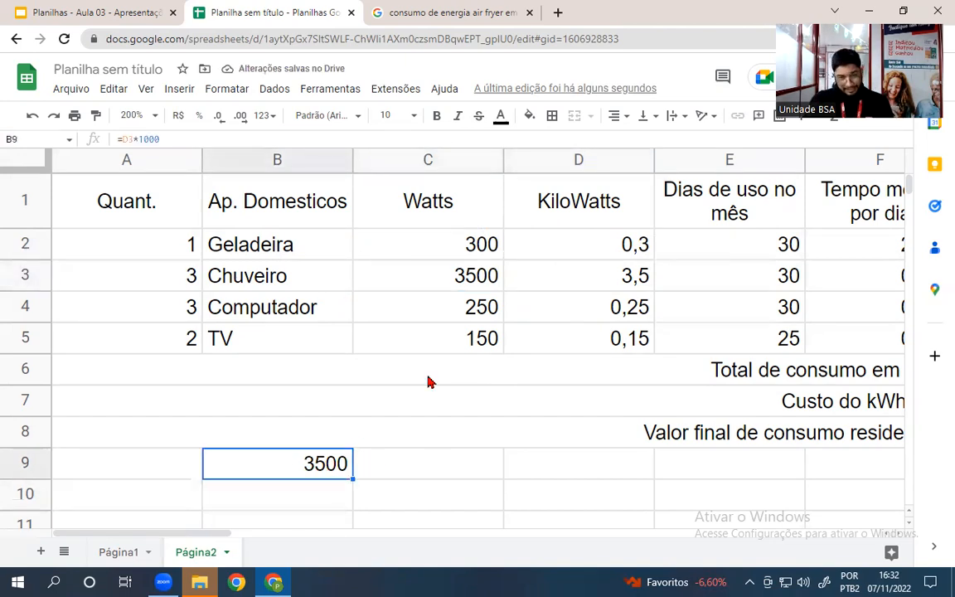
pyautogui.click(441, 287)
pyautogui.press('Right')
pyautogui.press('Left')
pyautogui.press('Right')
pyautogui.press('Left')
pyautogui.press('Right')
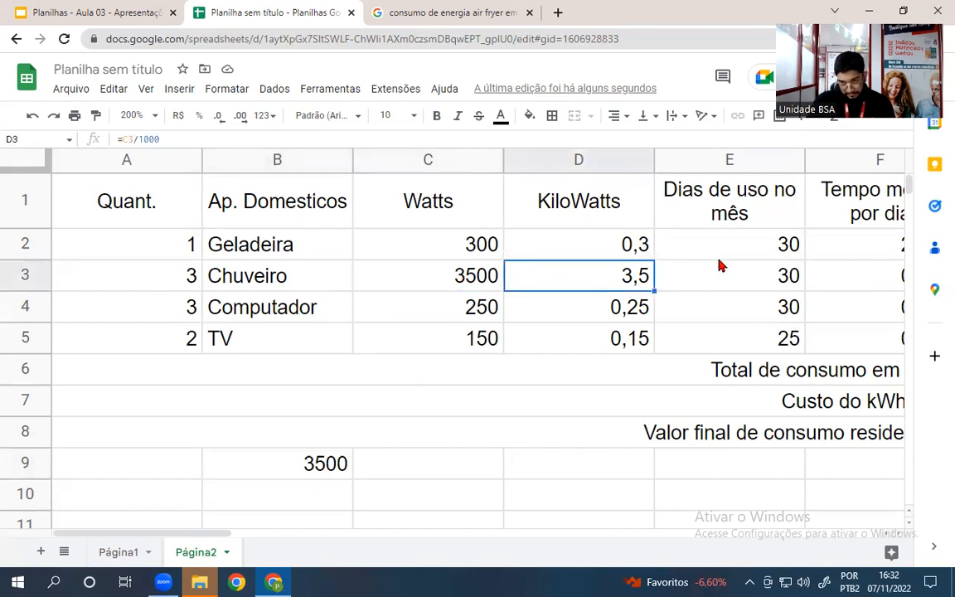
# Review each appliance's days of use per month in the Dias de uso no mês column, cells E2 to E5.
pyautogui.click(714, 187)
pyautogui.click(710, 250)
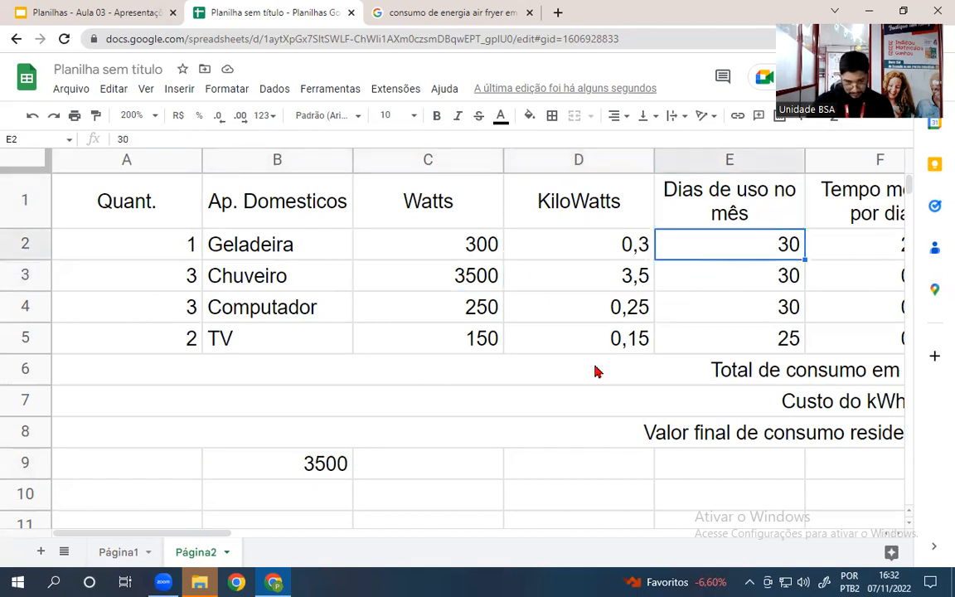
pyautogui.moveTo(158, 537); pyautogui.dragTo(116, 537)
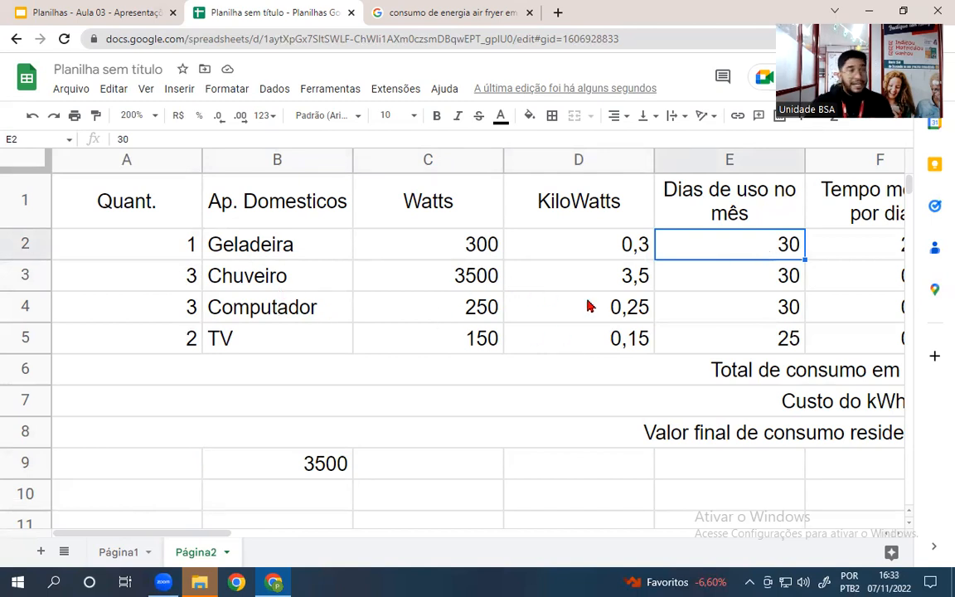
pyautogui.click(701, 281)
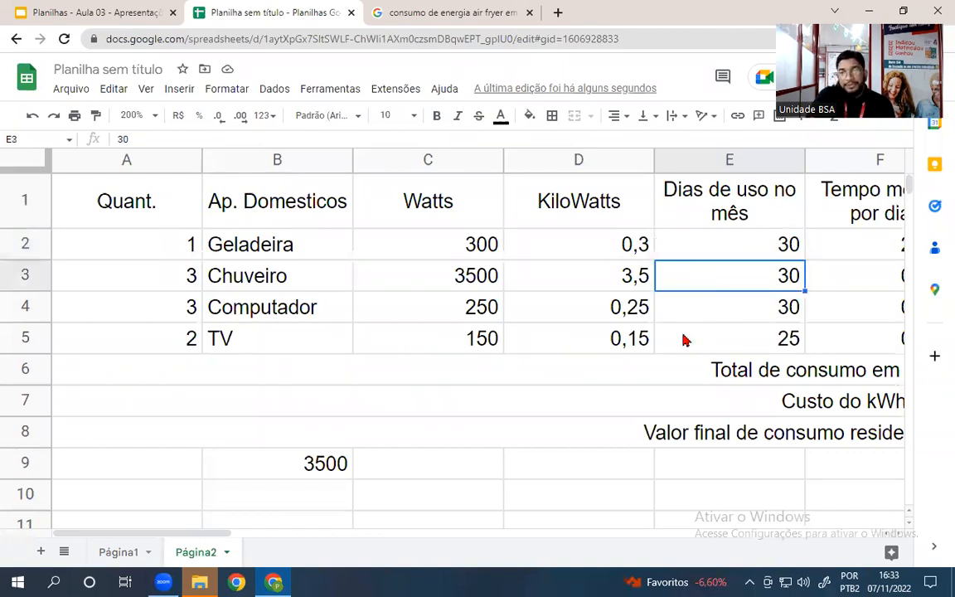
pyautogui.click(697, 303)
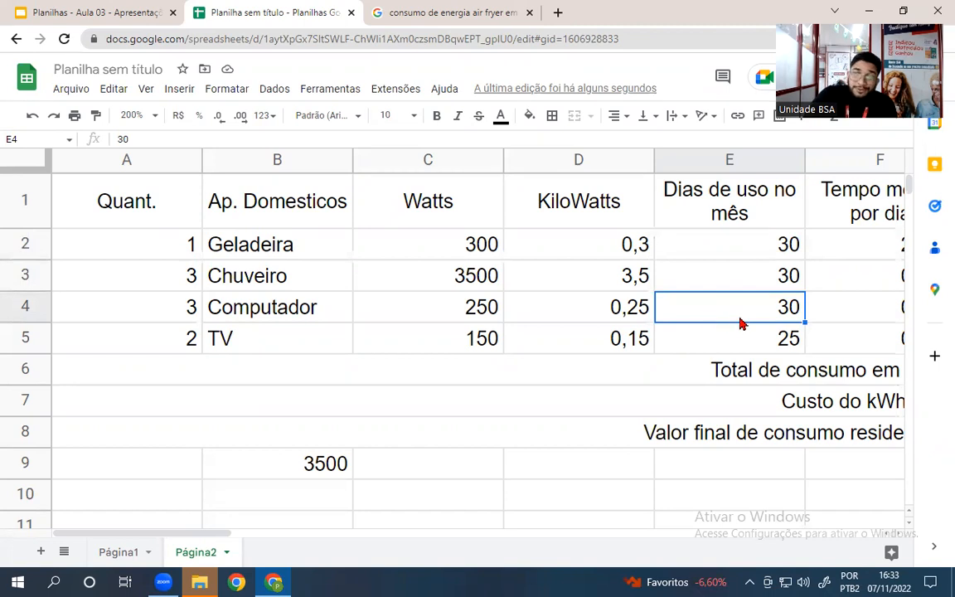
pyautogui.click(725, 338)
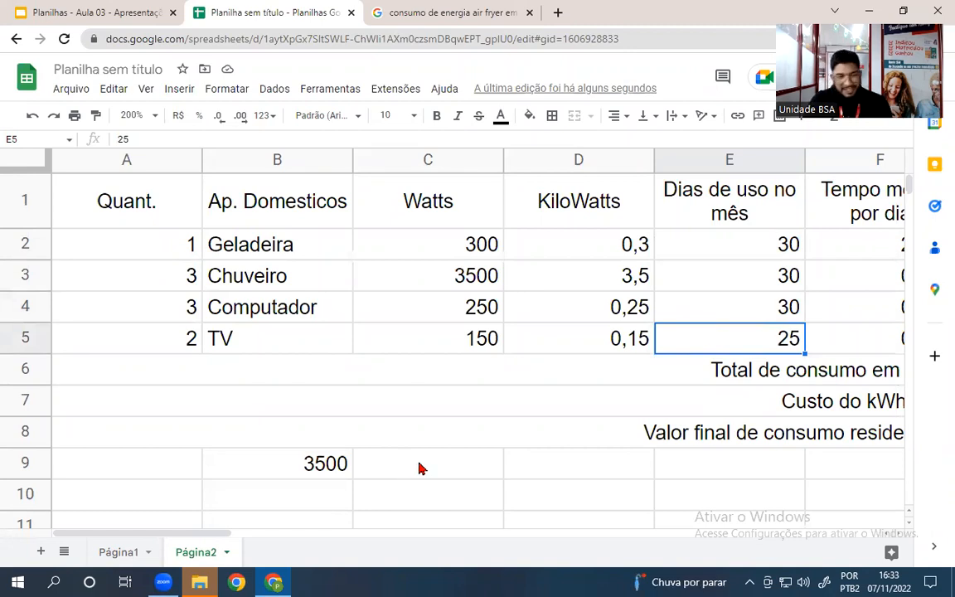
# Review the average daily usage times in the Tempo médio por dia column, cells F2 to F5.
pyautogui.moveTo(186, 539); pyautogui.dragTo(248, 539)
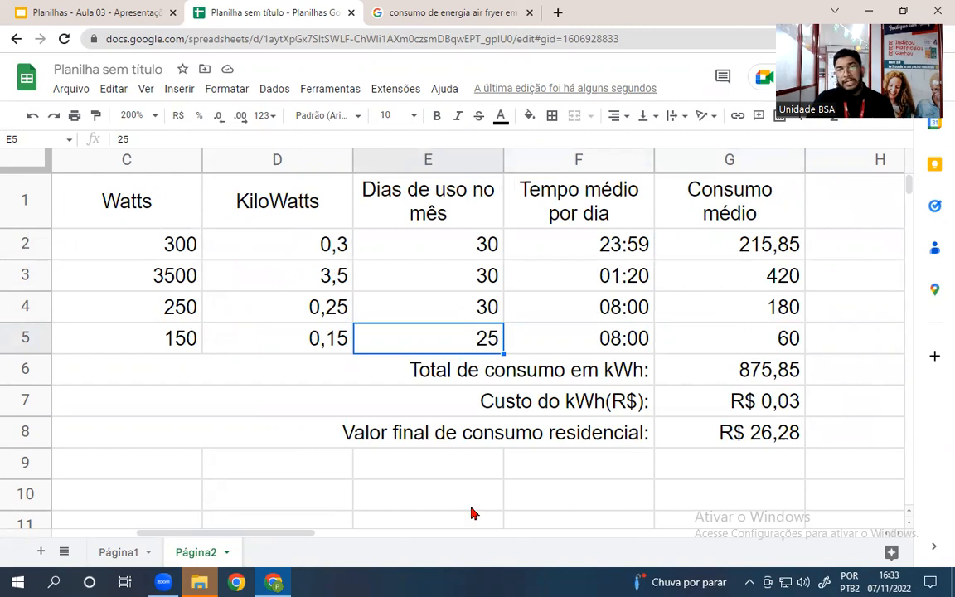
pyautogui.click(572, 243)
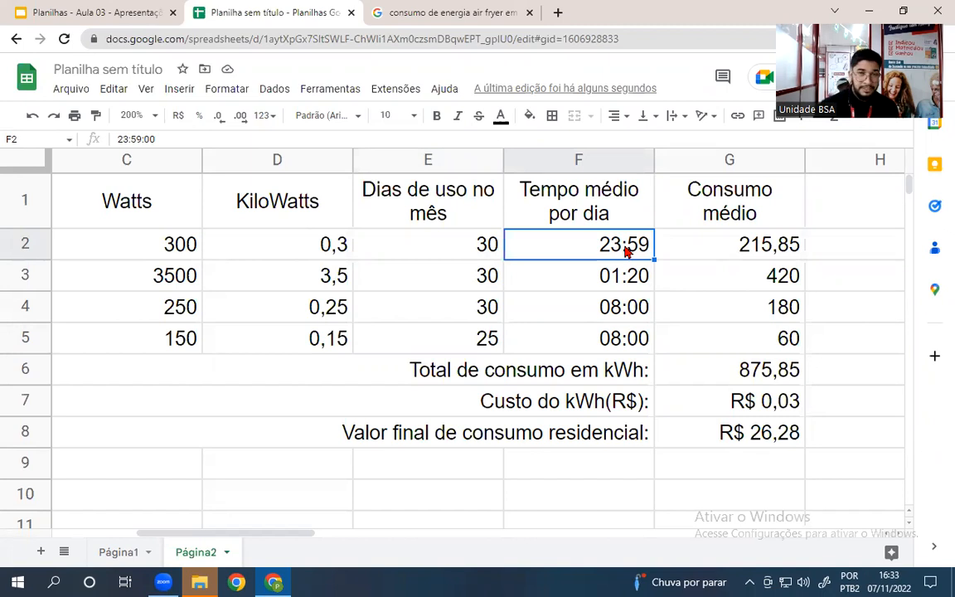
pyautogui.click(545, 282)
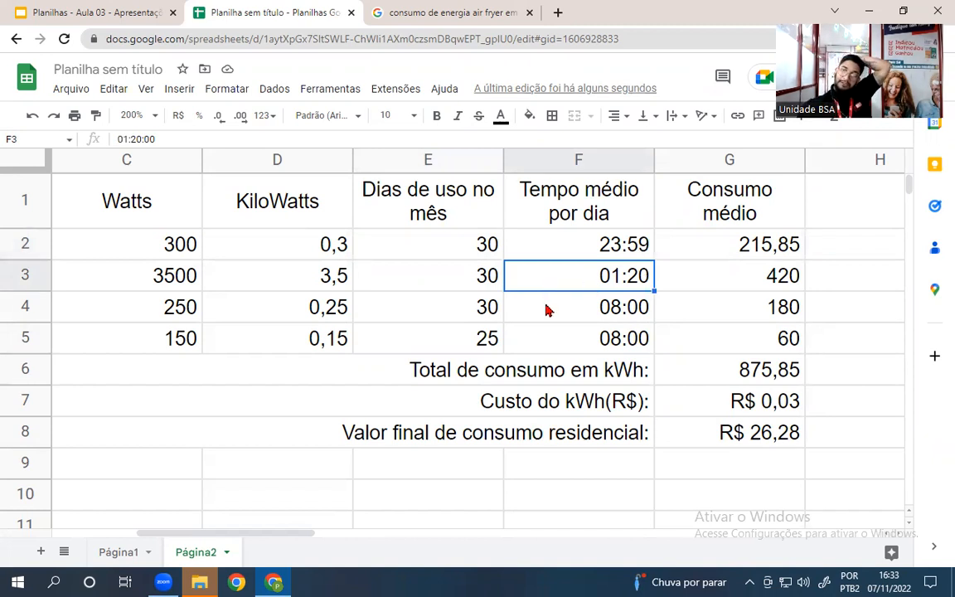
pyautogui.click(546, 310)
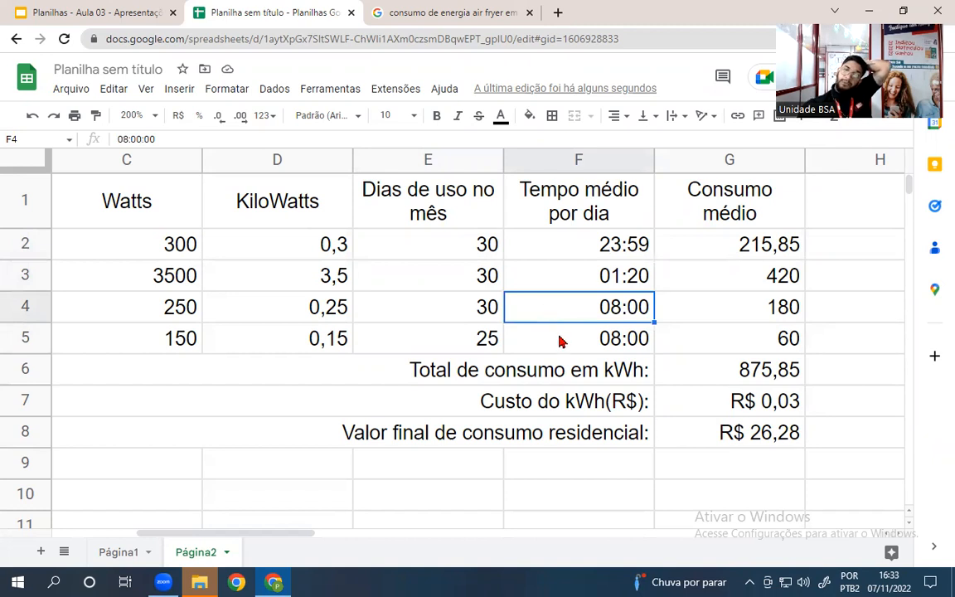
pyautogui.press('Down')
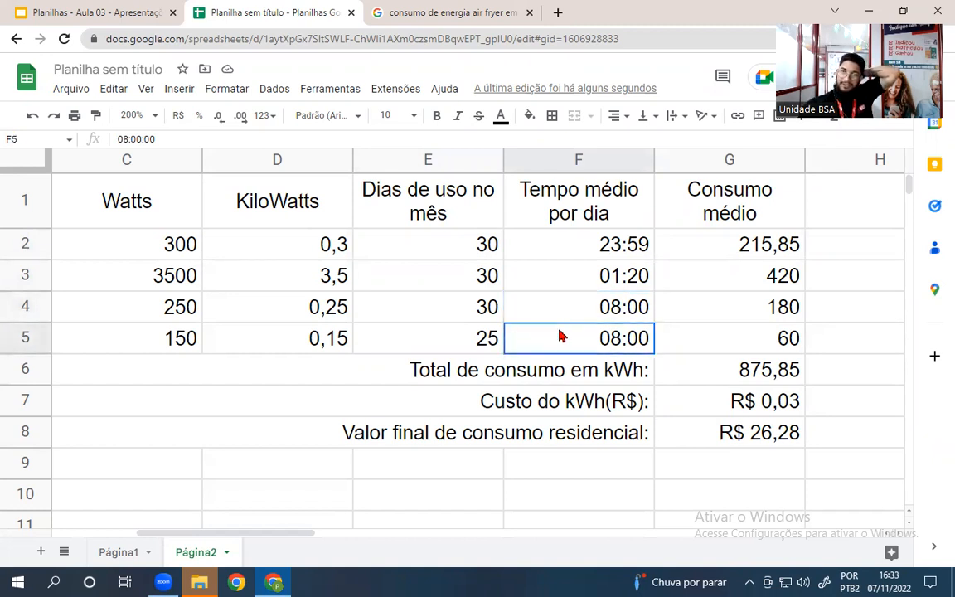
pyautogui.press('Up')
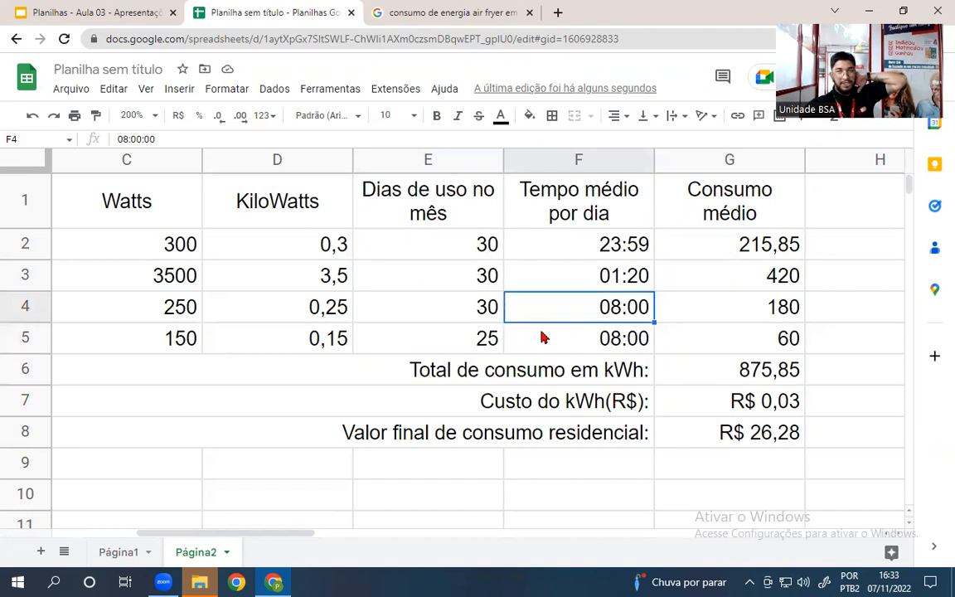
# Inspect the consumption formula in G2, the total in G6, the kWh cost in G7 and the final value in G8 without changing them.
pyautogui.click(699, 253)
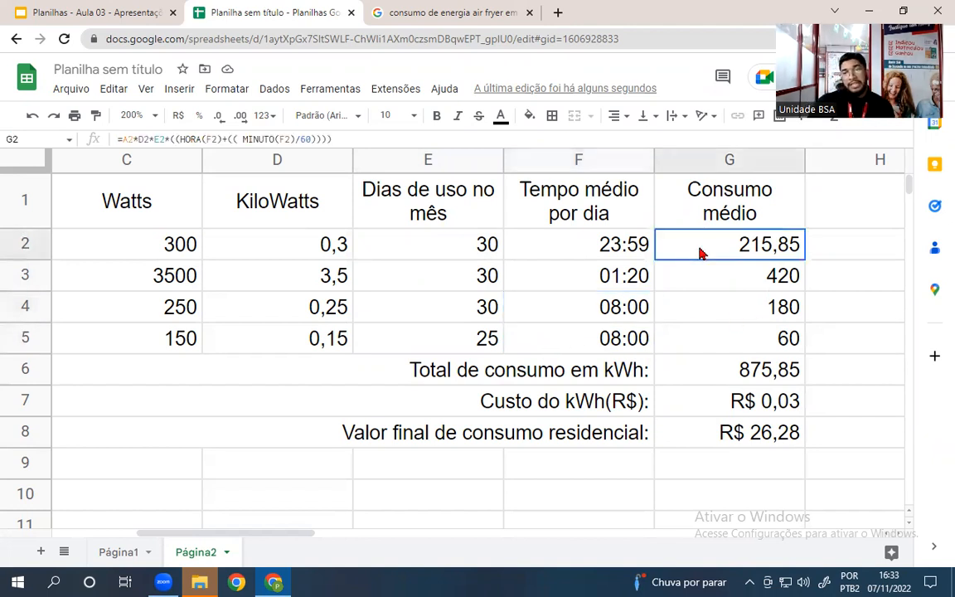
pyautogui.doubleClick(712, 252)
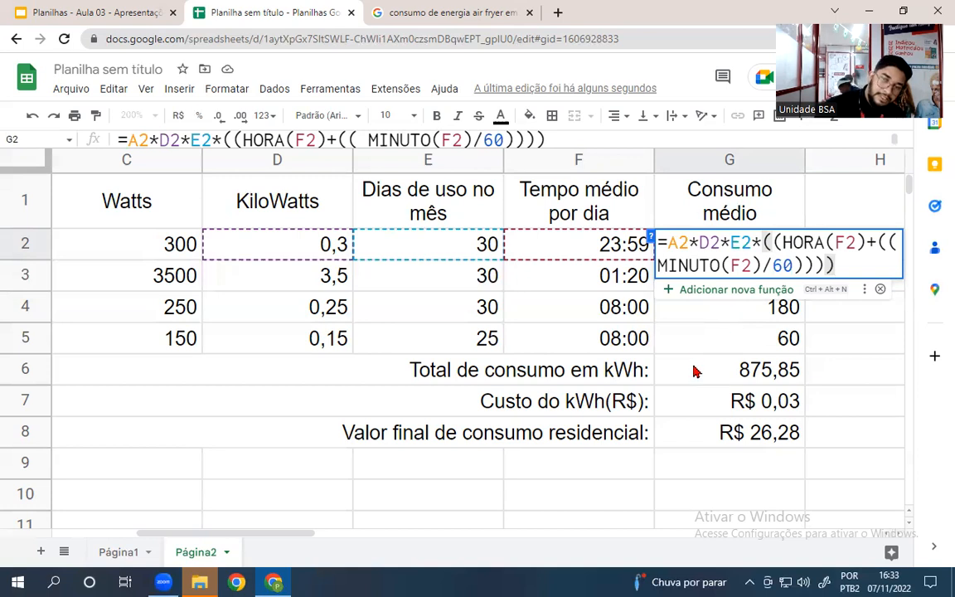
pyautogui.doubleClick(725, 371)
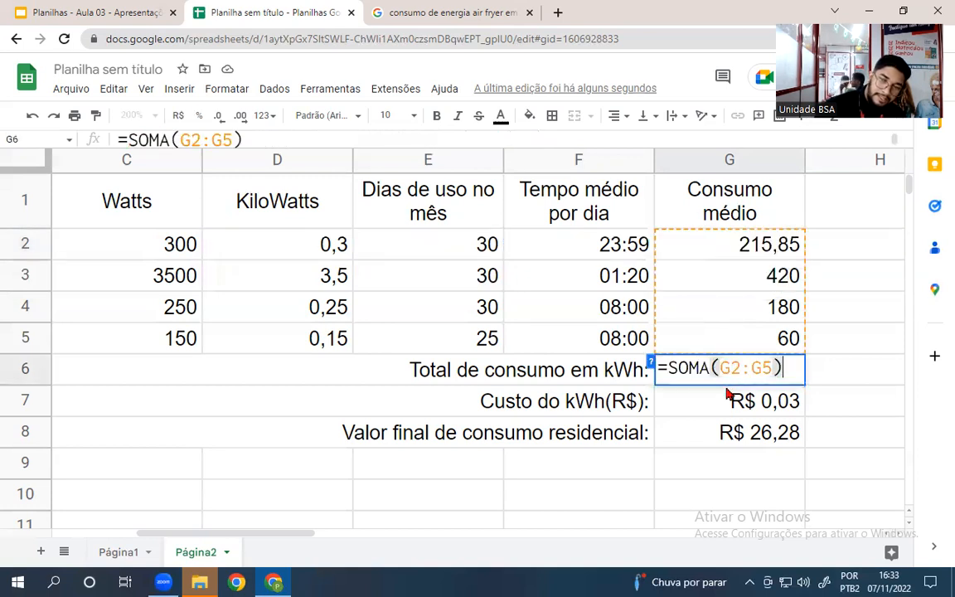
pyautogui.click(826, 366)
pyautogui.doubleClick(705, 403)
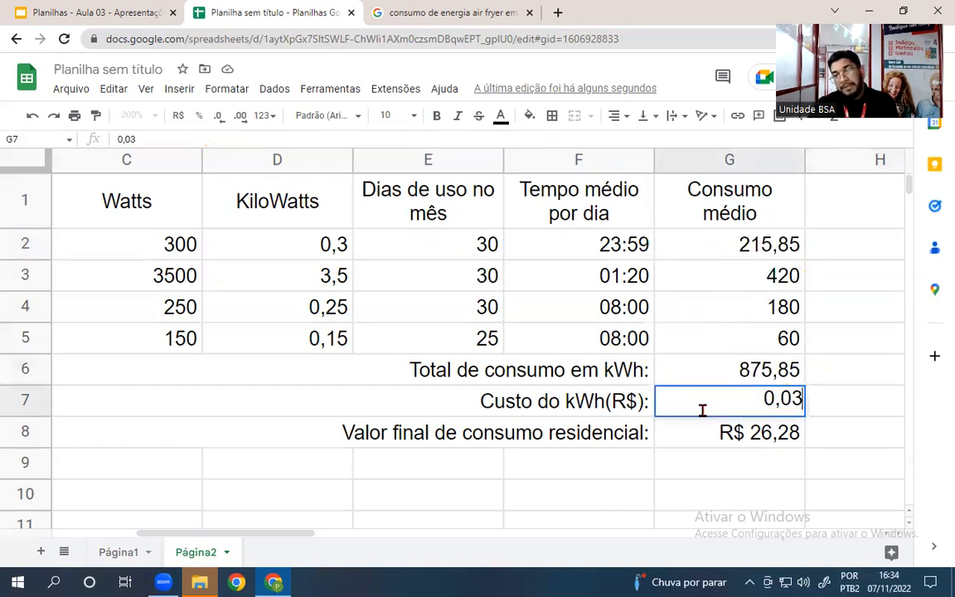
pyautogui.click(713, 437)
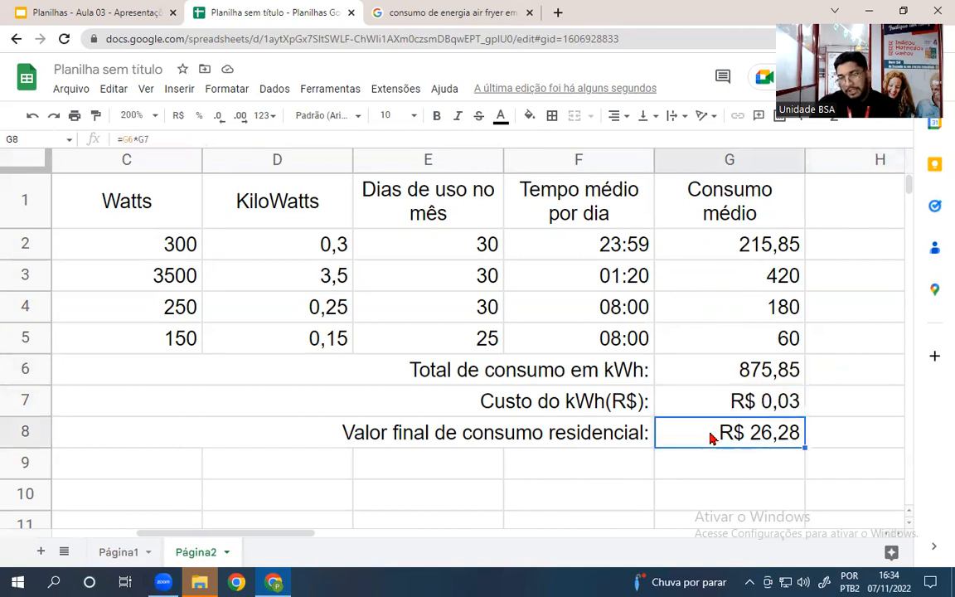
pyautogui.write('=G6*G7')
pyautogui.click(843, 427)
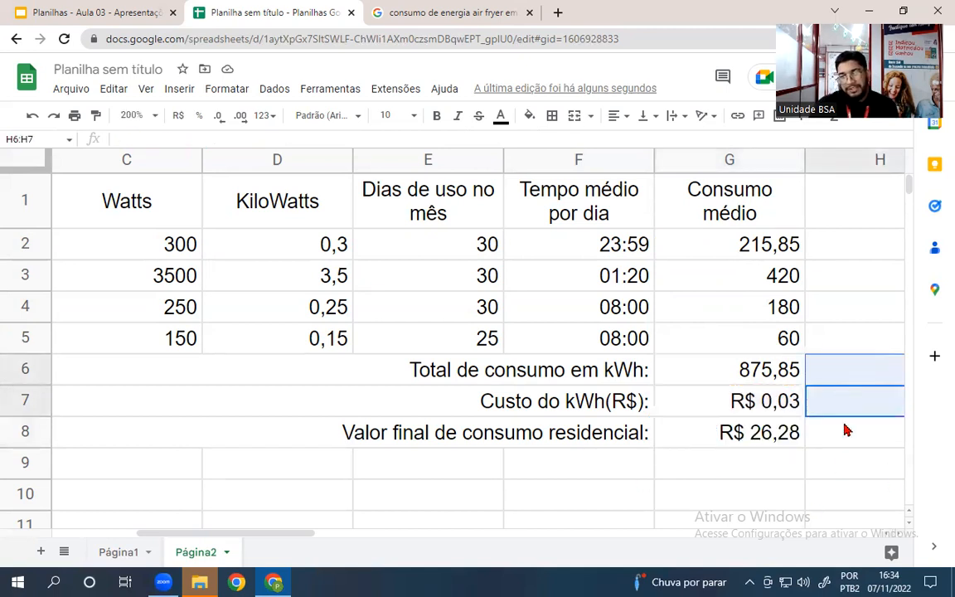
pyautogui.click(613, 494)
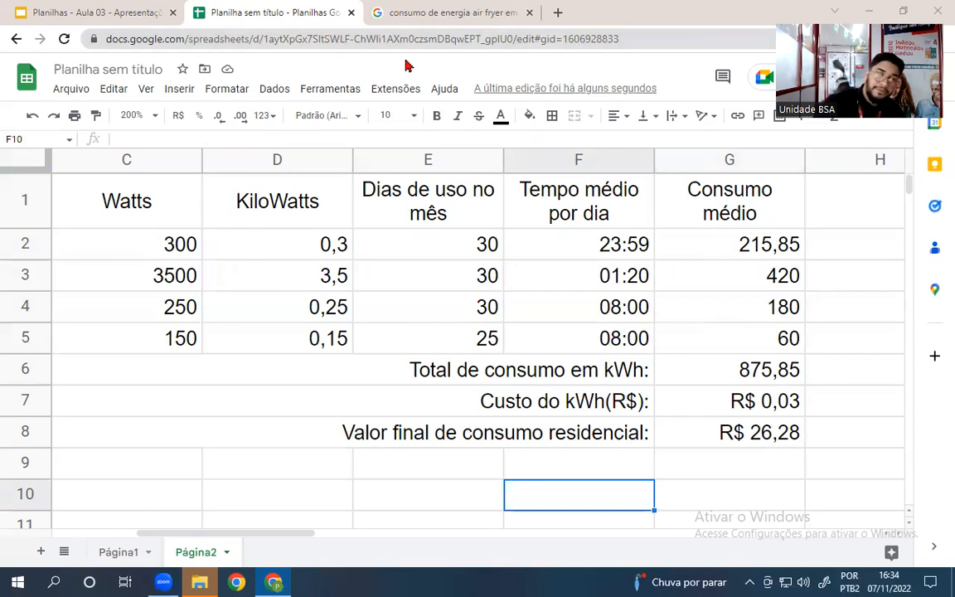
# Switch to the Google results for air fryer energy consumption in watts and examine the featured answer at the start of the page.
pyautogui.click(374, 13)
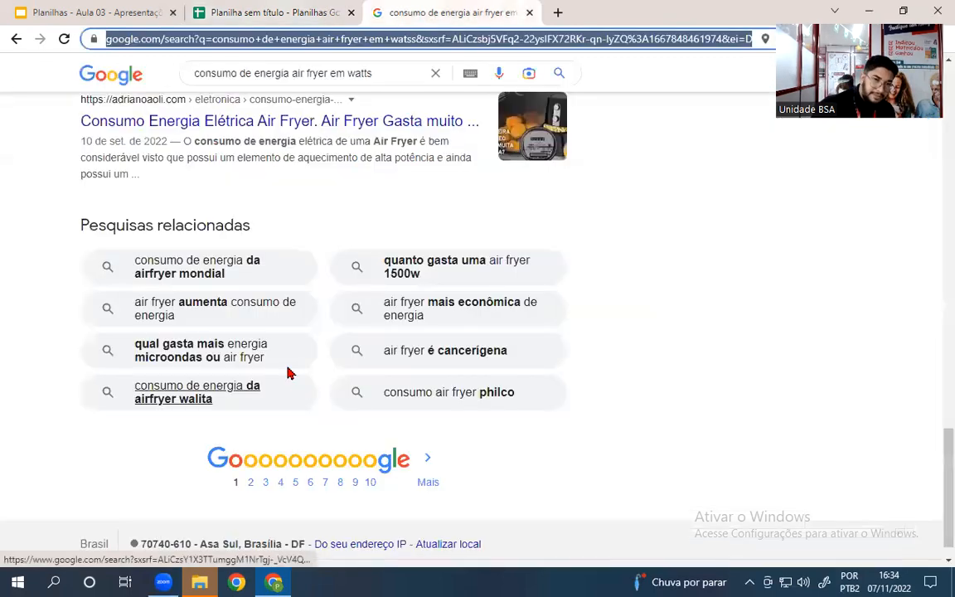
pyautogui.scroll(10, 281, 364)
pyautogui.scroll(15, 273, 357)
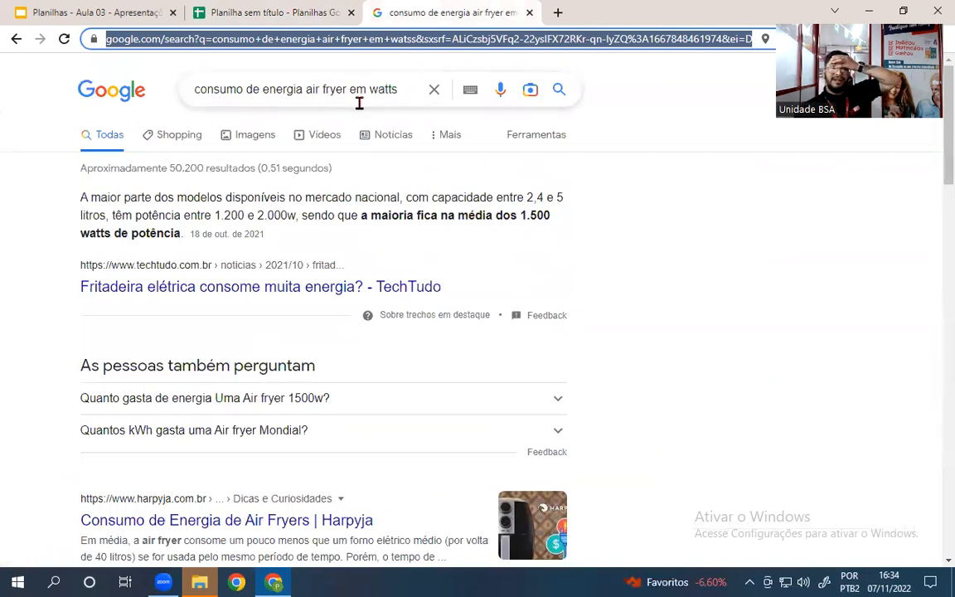
pyautogui.hotkey('alt', 'Tab')
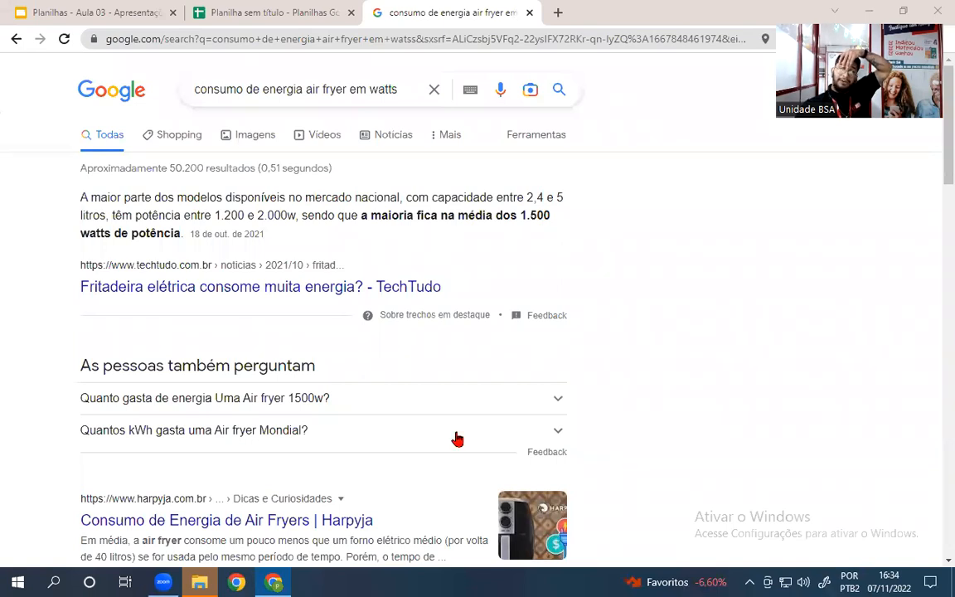
# Return to the energy spreadsheet and examine the A2, D2 and E2 factors in the average consumption formula in G2.
pyautogui.click(206, 11)
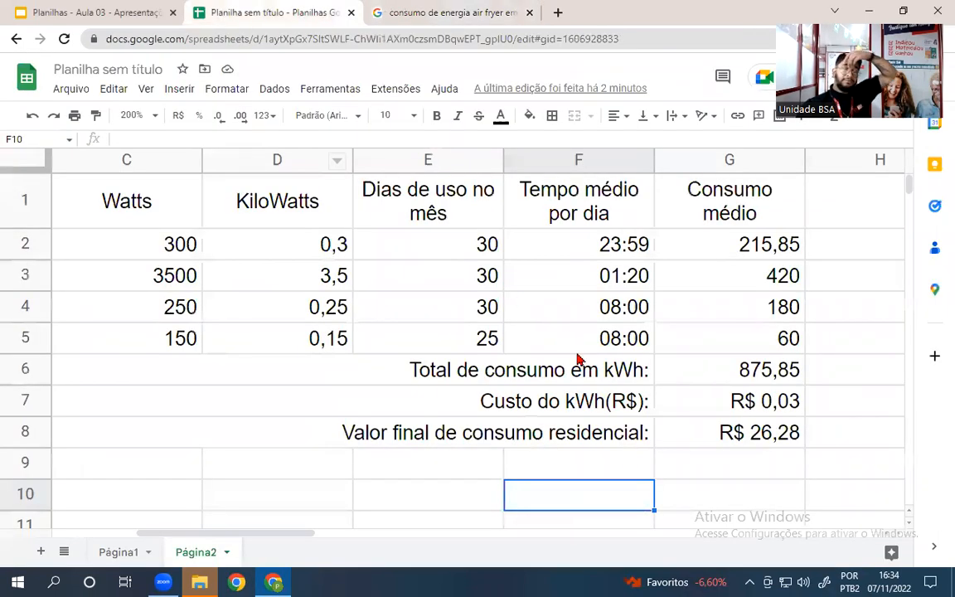
pyautogui.doubleClick(713, 249)
pyautogui.doubleClick(687, 242)
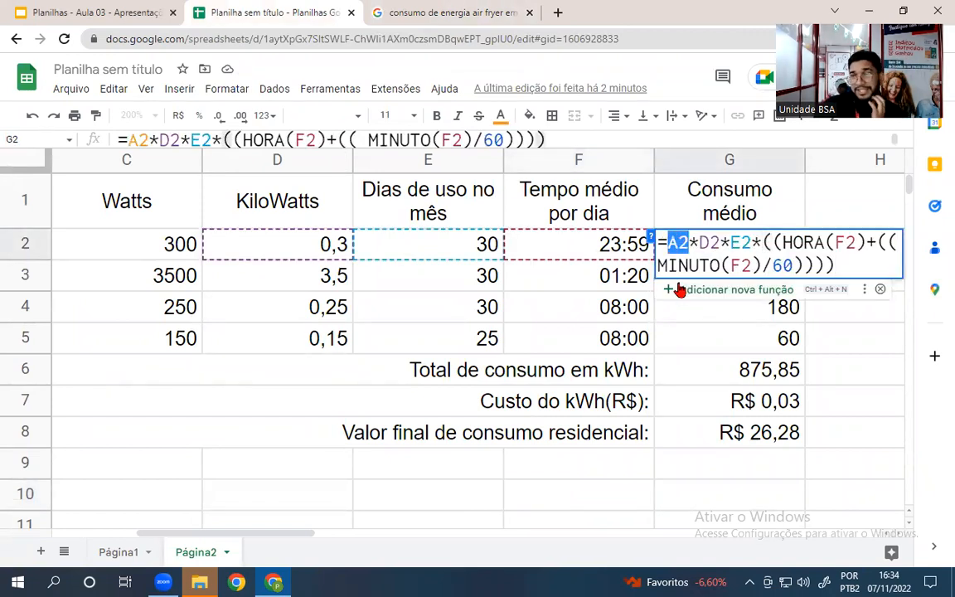
pyautogui.click(718, 242)
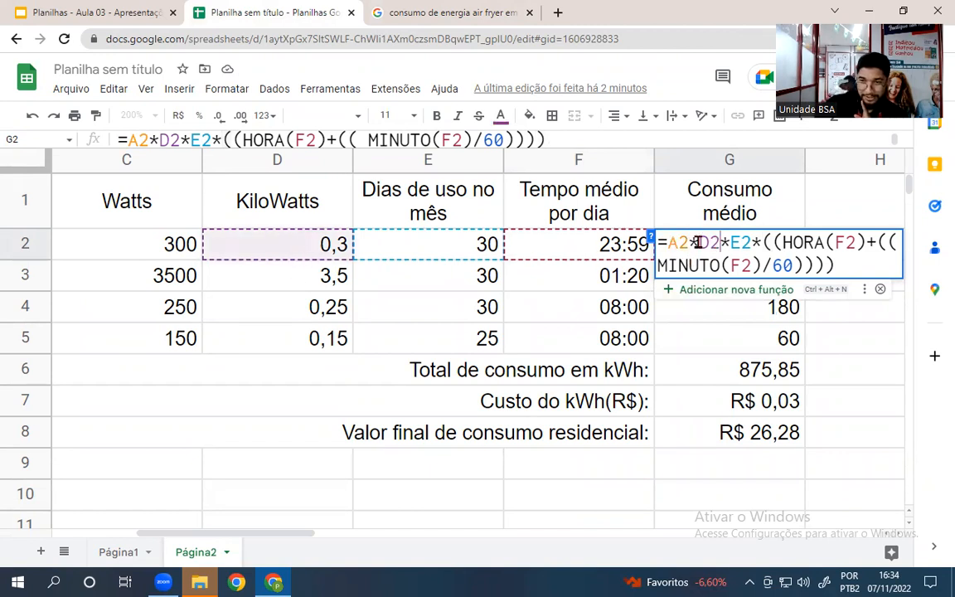
pyautogui.doubleClick(706, 242)
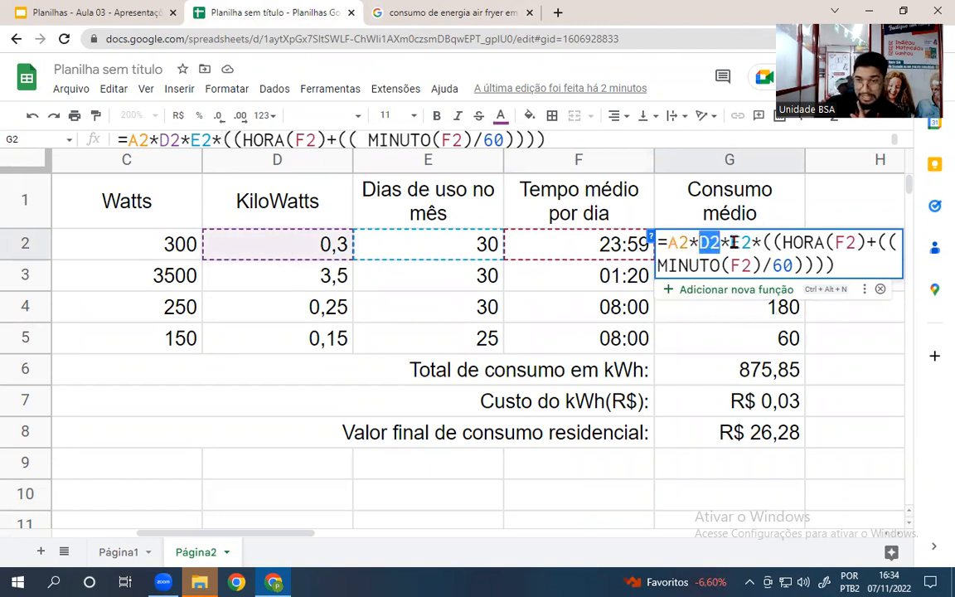
pyautogui.click(733, 242)
pyautogui.doubleClick(737, 242)
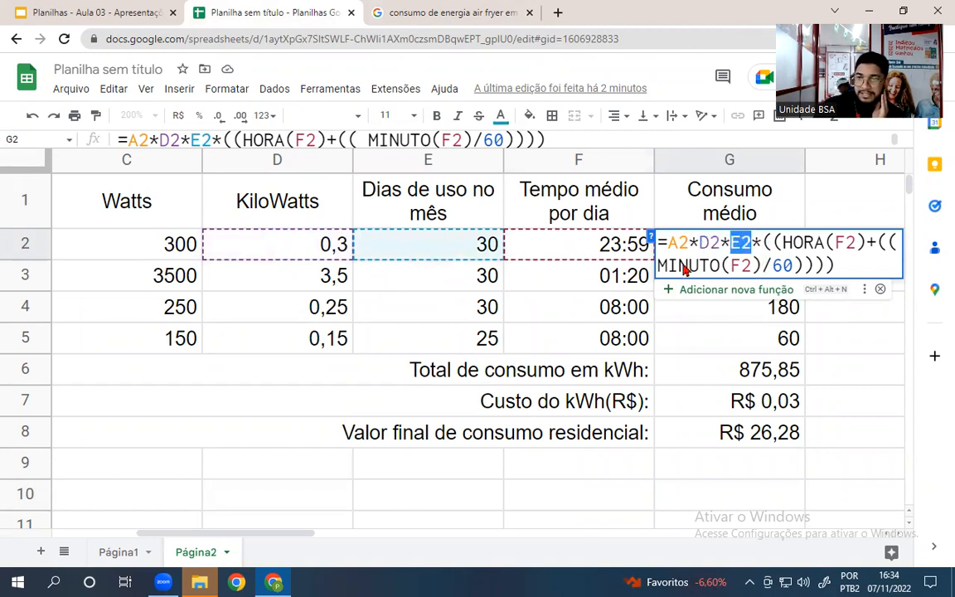
# Examine the HORA(F2) and MINUTO(F2)/60 time conversion in G2's formula, leaving the formula unchanged.
pyautogui.click(766, 242)
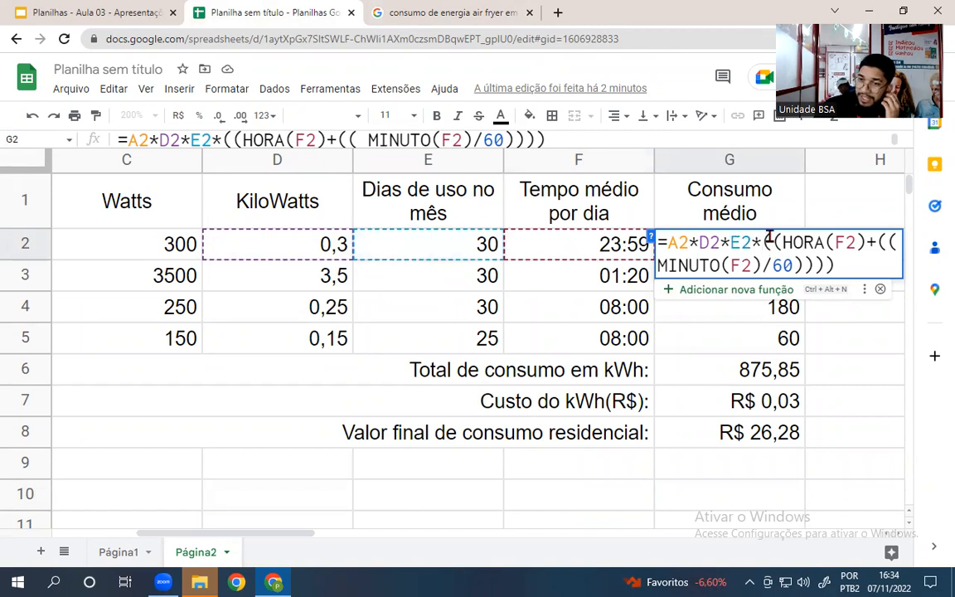
pyautogui.moveTo(766, 242); pyautogui.dragTo(801, 265)
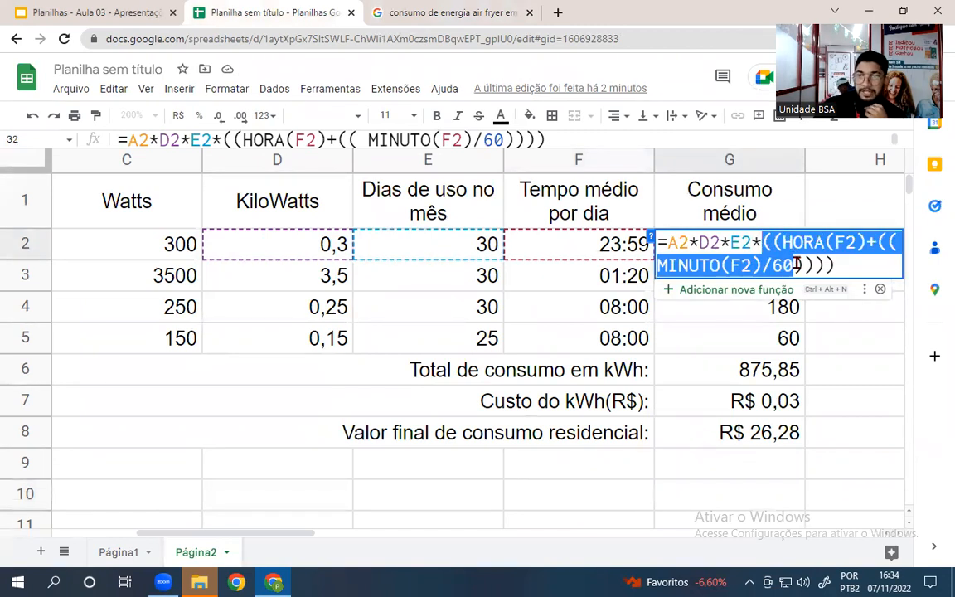
pyautogui.hotkey('shift', 'Right')
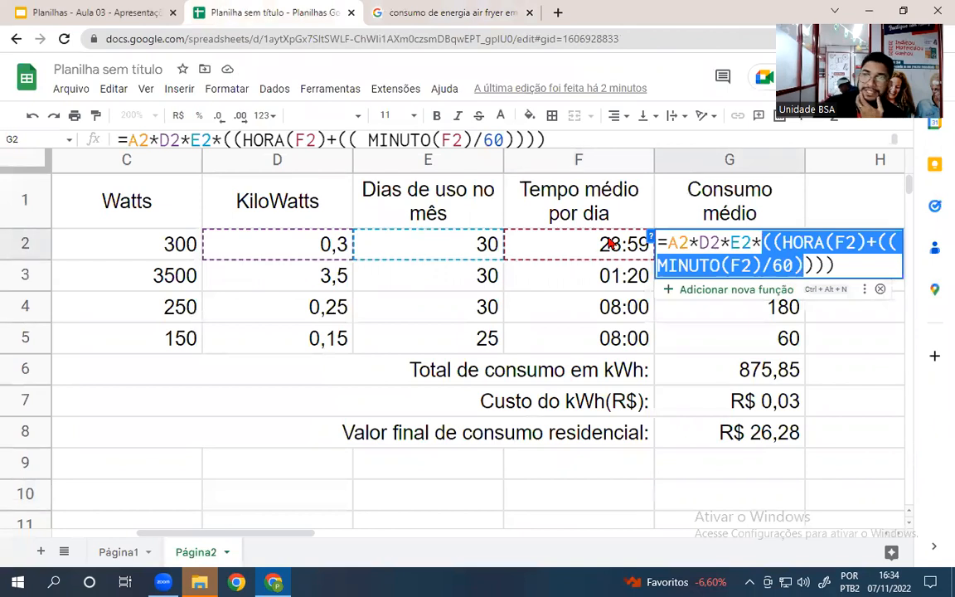
pyautogui.click(834, 242)
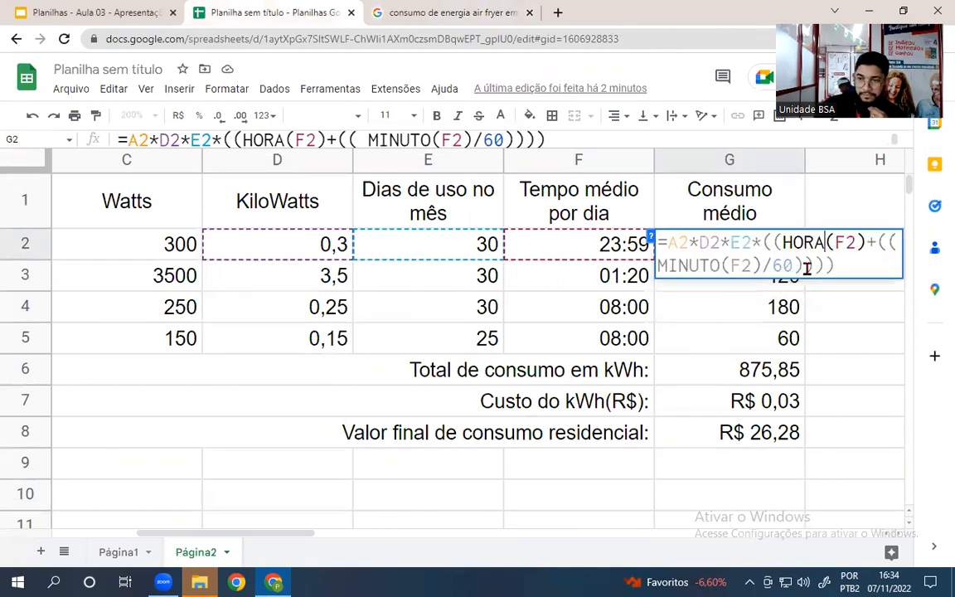
pyautogui.click(840, 242)
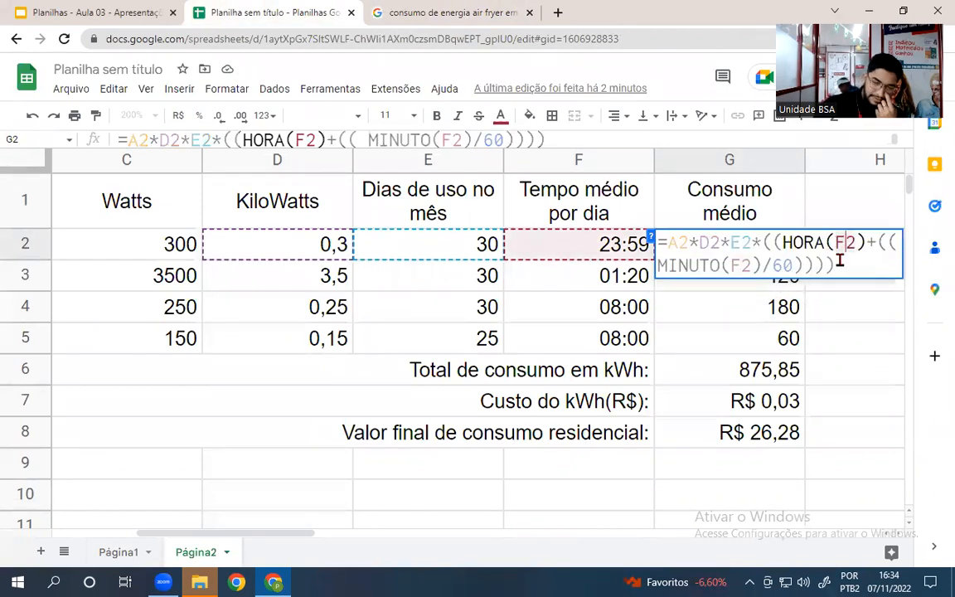
pyautogui.click(729, 266)
pyautogui.click(760, 265)
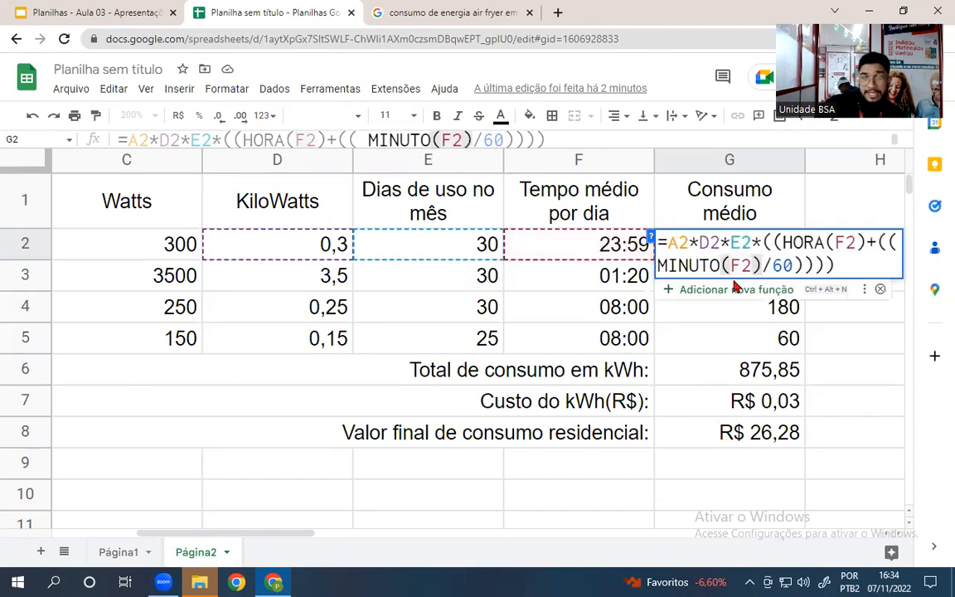
pyautogui.click(793, 266)
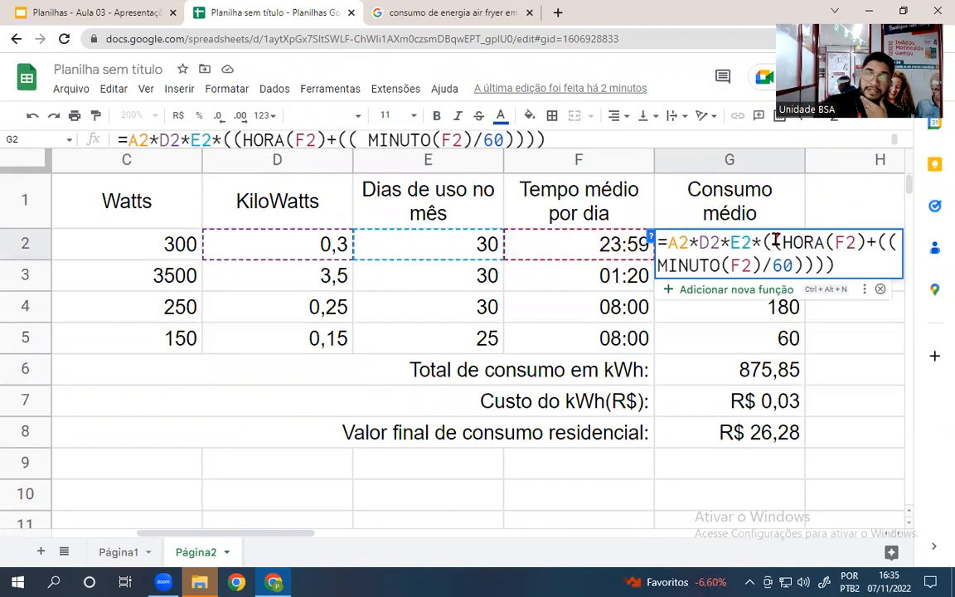
pyautogui.click(859, 352)
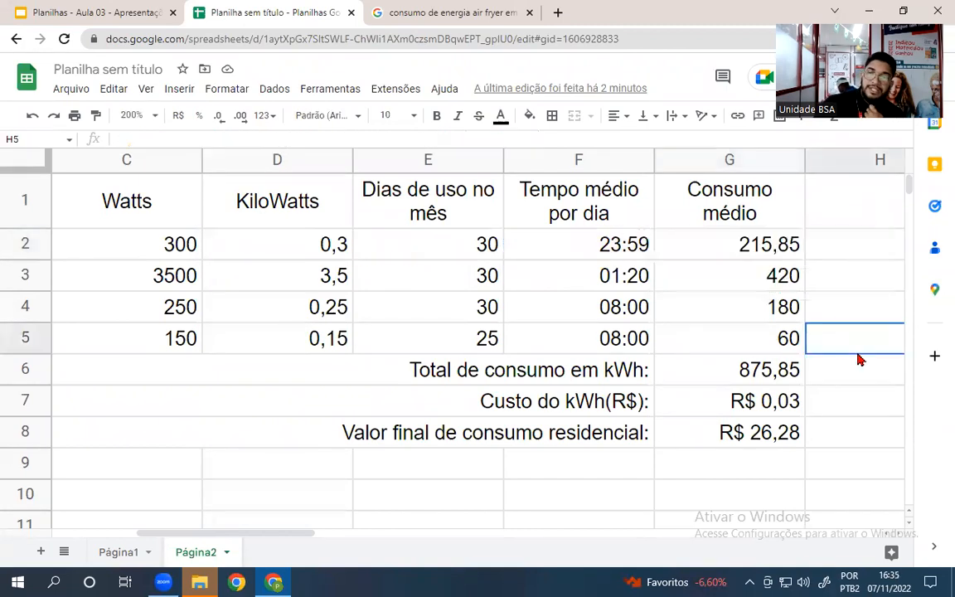
pyautogui.click(744, 252)
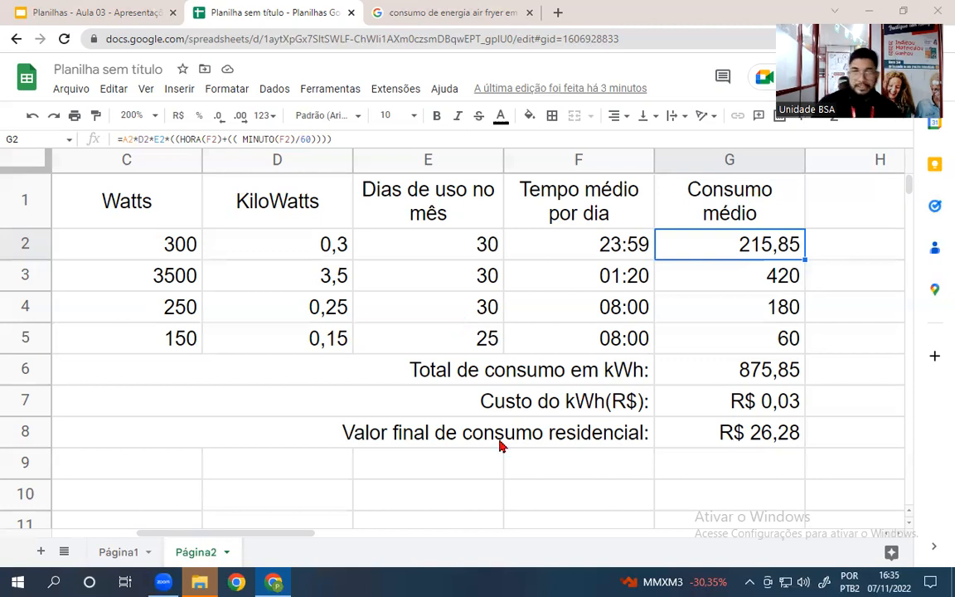
# Switch to the Avalun course 793 - Planilhas and display the Presença attendance password for the 7/11/22 session.
pyautogui.click(131, 15)
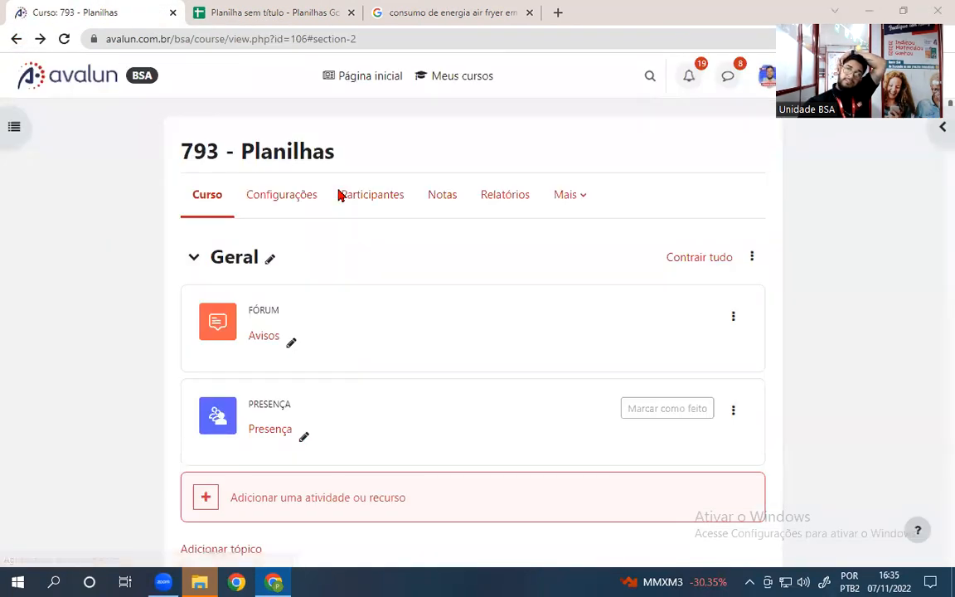
pyautogui.click(267, 431)
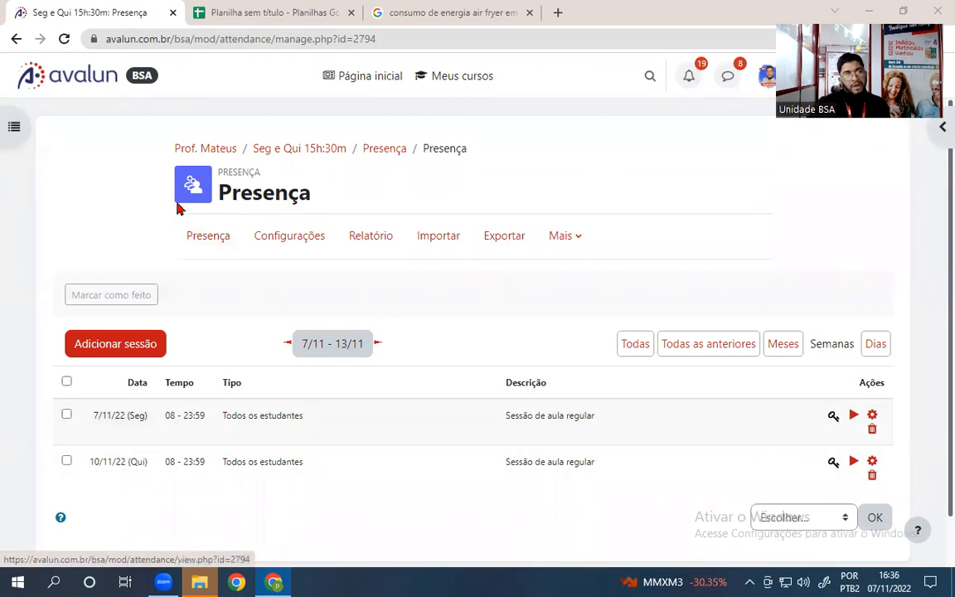
pyautogui.click(832, 417)
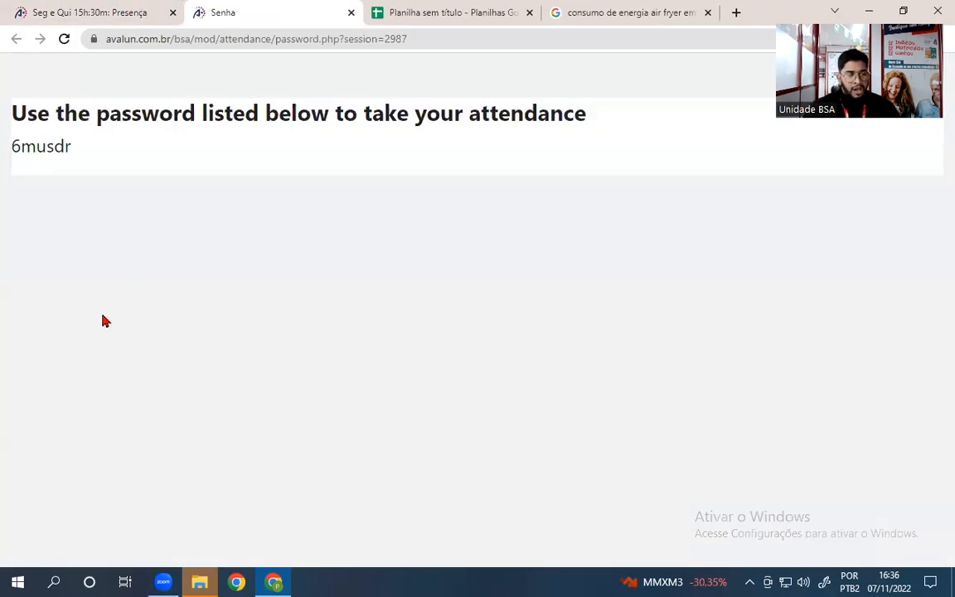
# Enlarge the attendance password page until it is easily readable and highlight the displayed password.
pyautogui.keyDown('ctrl'); pyautogui.scroll(7, 108, 323); pyautogui.keyUp('ctrl')
pyautogui.keyDown('ctrl'); pyautogui.scroll(-6, 116, 327); pyautogui.keyUp('ctrl')
pyautogui.keyDown('ctrl'); pyautogui.scroll(4, 133, 342); pyautogui.keyUp('ctrl')
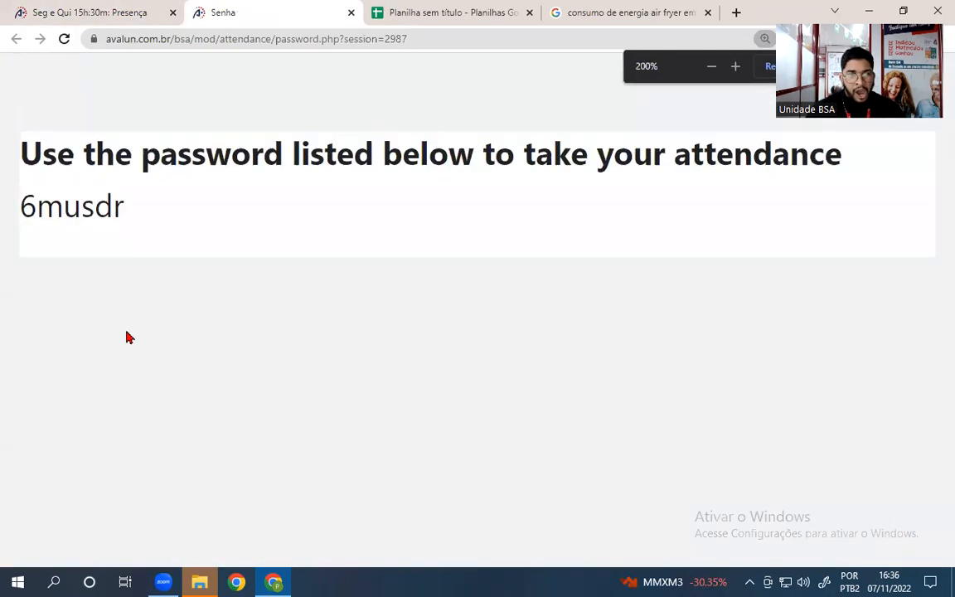
pyautogui.keyDown('ctrl'); pyautogui.scroll(4, 131, 339); pyautogui.keyUp('ctrl')
pyautogui.moveTo(382, 435); pyautogui.dragTo(68, 415)
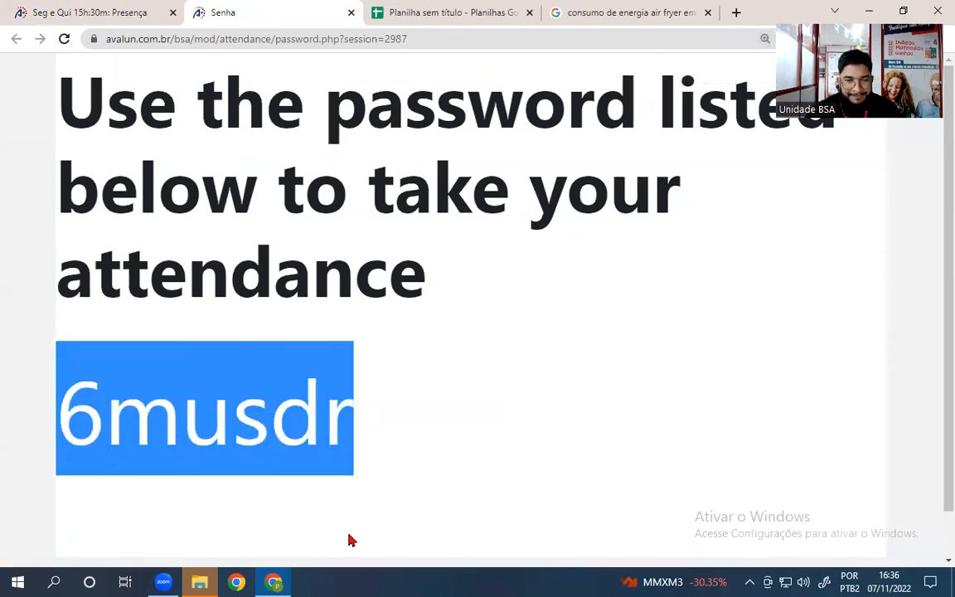
pyautogui.click(453, 503)
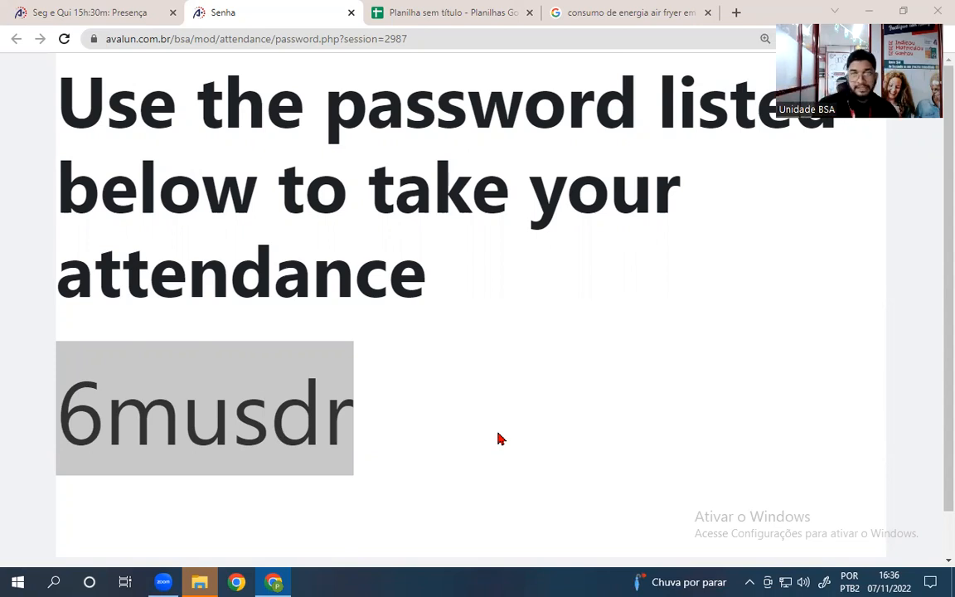
# Return to the energy spreadsheet and examine HORA(F2) and the plus sign after it in G2's formula.
pyautogui.click(433, 17)
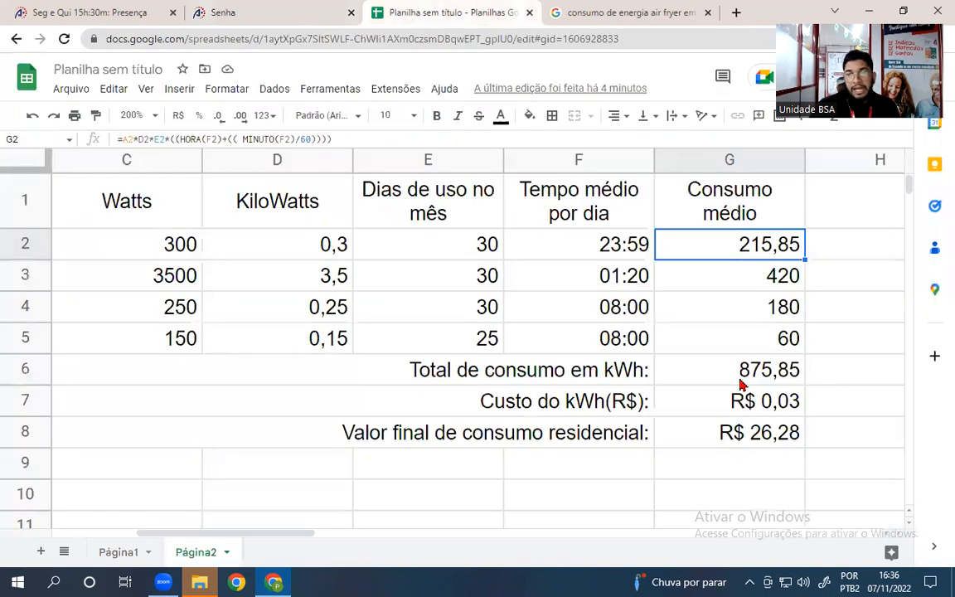
pyautogui.doubleClick(725, 253)
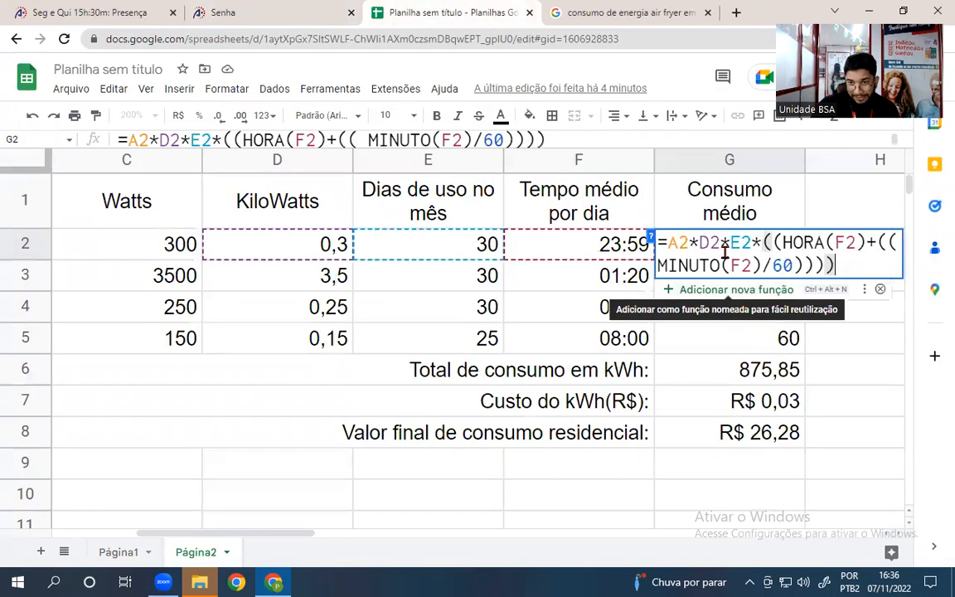
pyautogui.moveTo(782, 242); pyautogui.dragTo(822, 242)
pyautogui.click(824, 243)
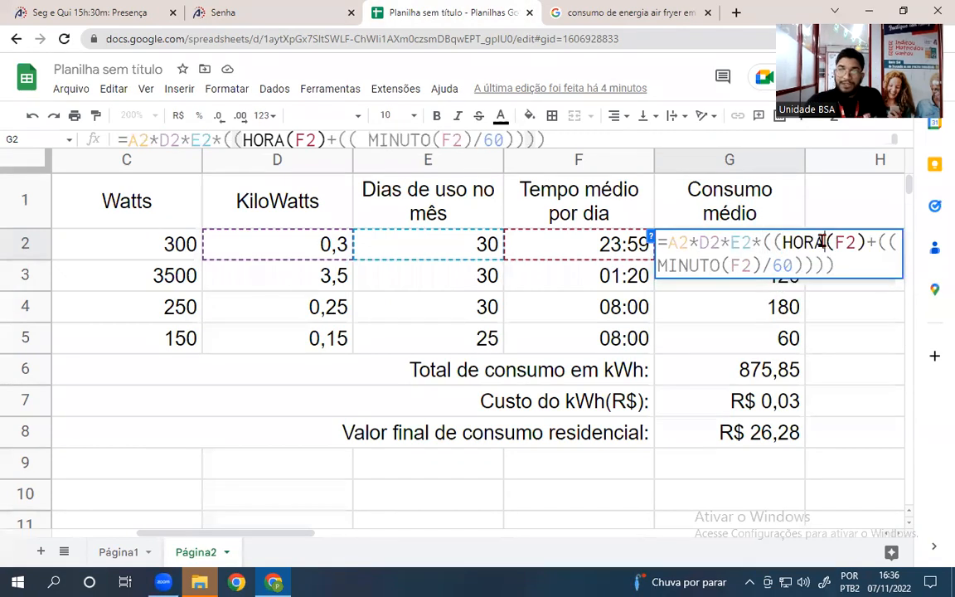
pyautogui.moveTo(832, 242); pyautogui.dragTo(856, 243)
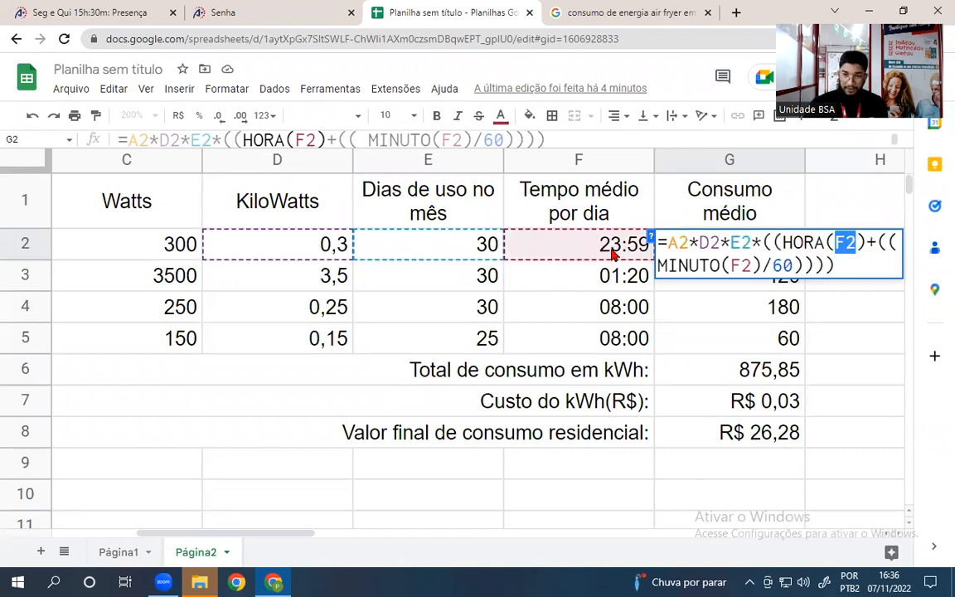
pyautogui.moveTo(866, 242); pyautogui.dragTo(877, 243)
pyautogui.click(877, 243)
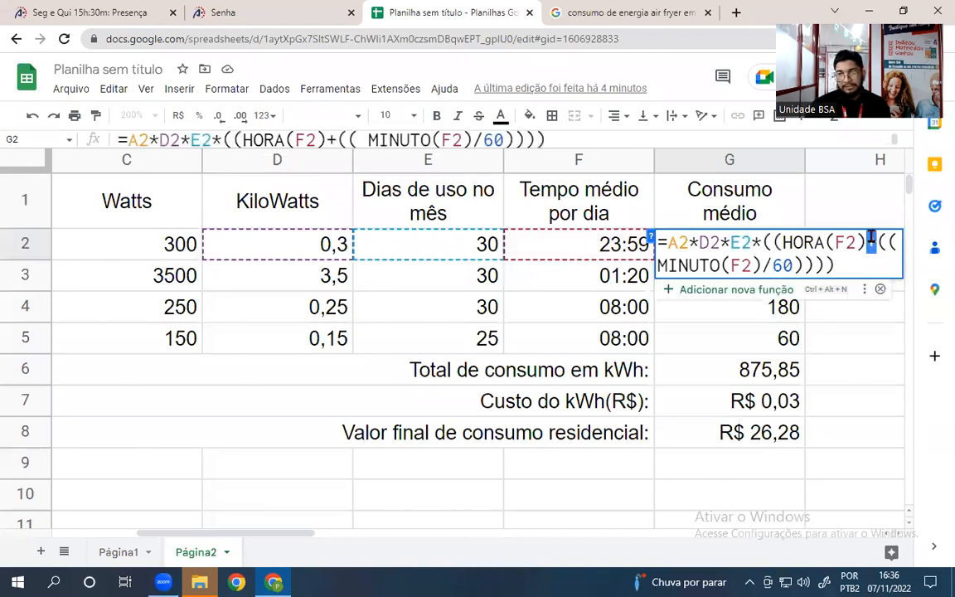
# Examine the MINUTO function and its F2 reference in G2's formula, comparing it with the F2 reference in HORA.
pyautogui.doubleClick(676, 265)
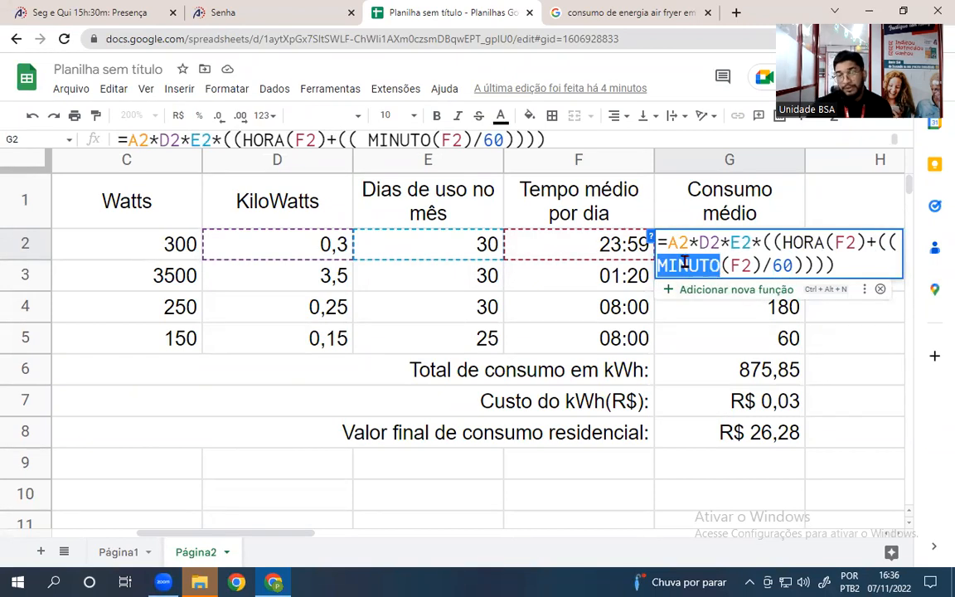
pyautogui.doubleClick(740, 265)
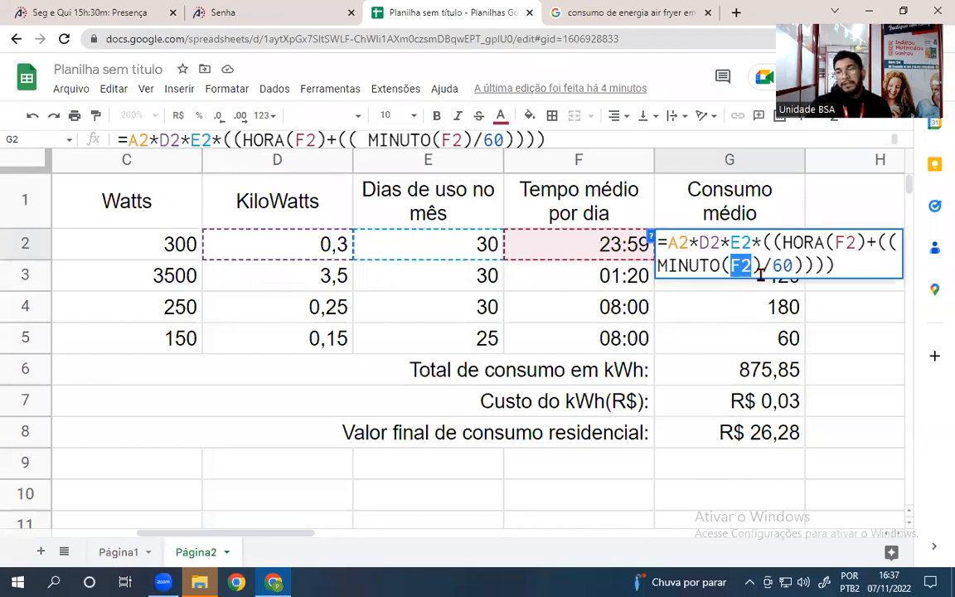
pyautogui.click(847, 244)
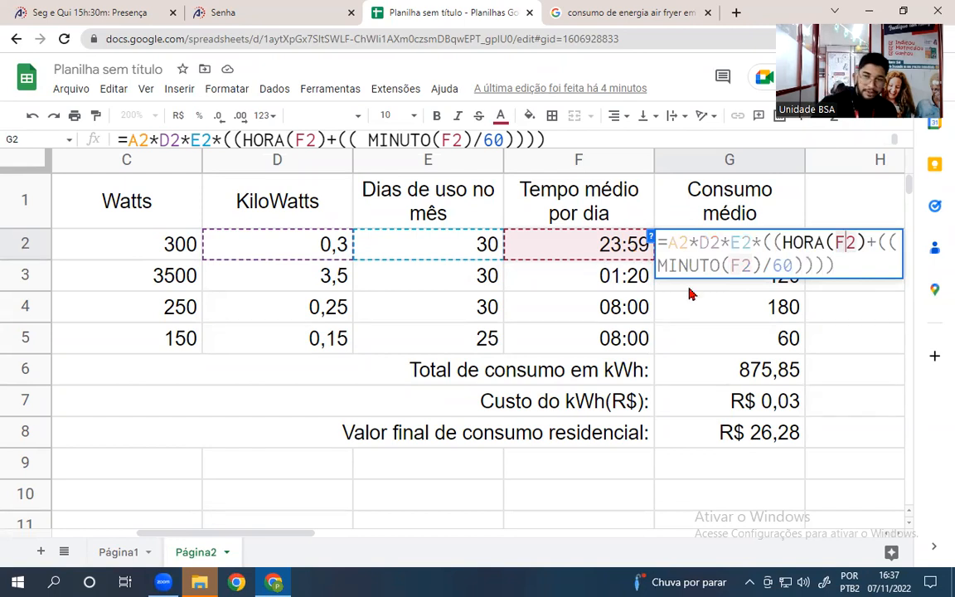
pyautogui.click(697, 244)
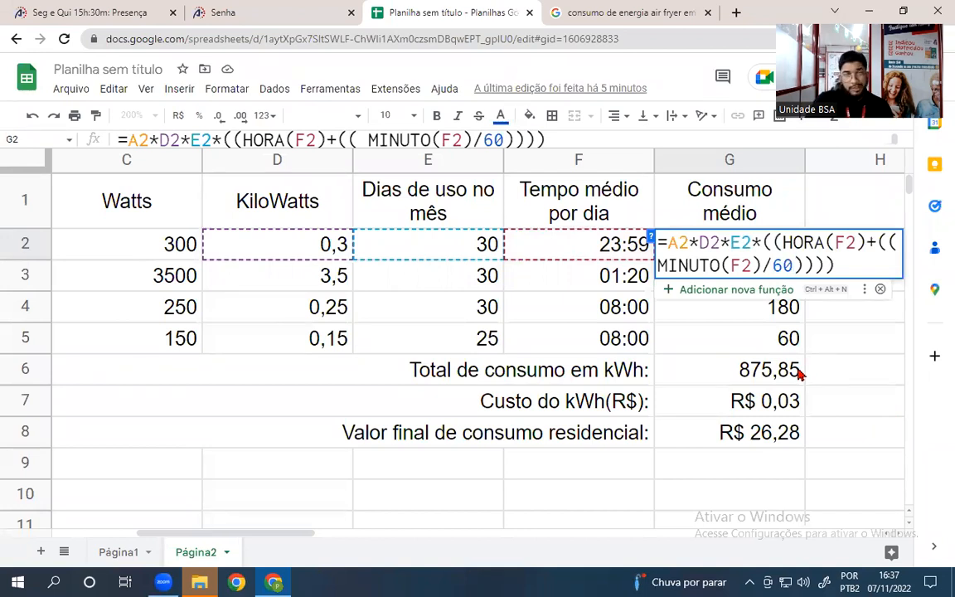
# Switch back to the enlarged Avalun attendance password page to show the session password again.
pyautogui.click(224, 10)
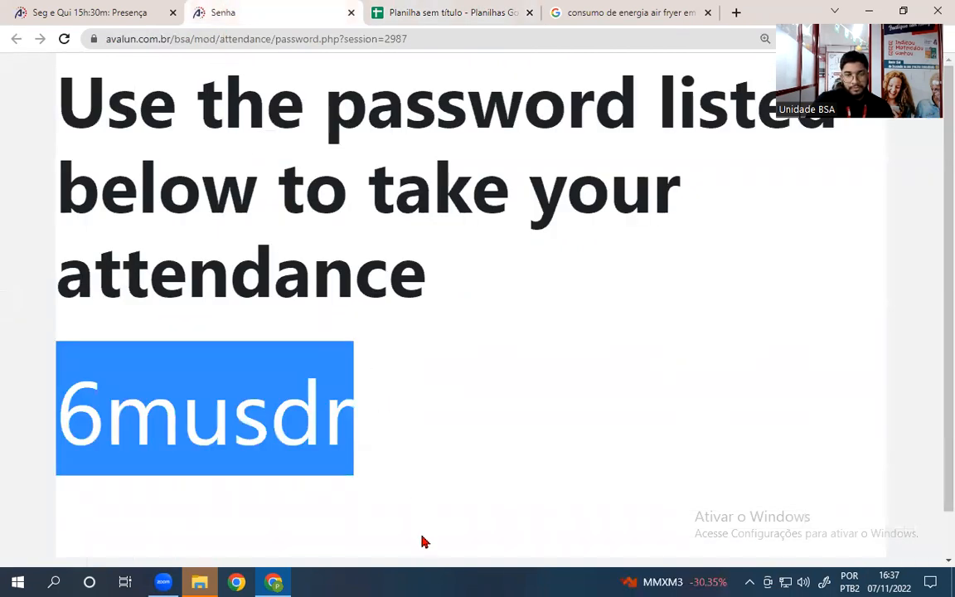
pyautogui.click(478, 117)
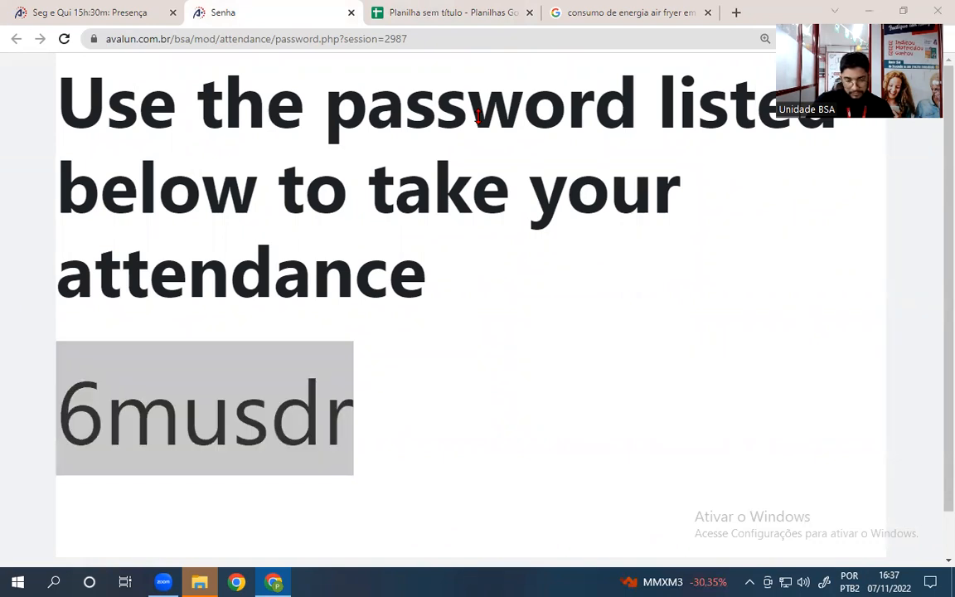